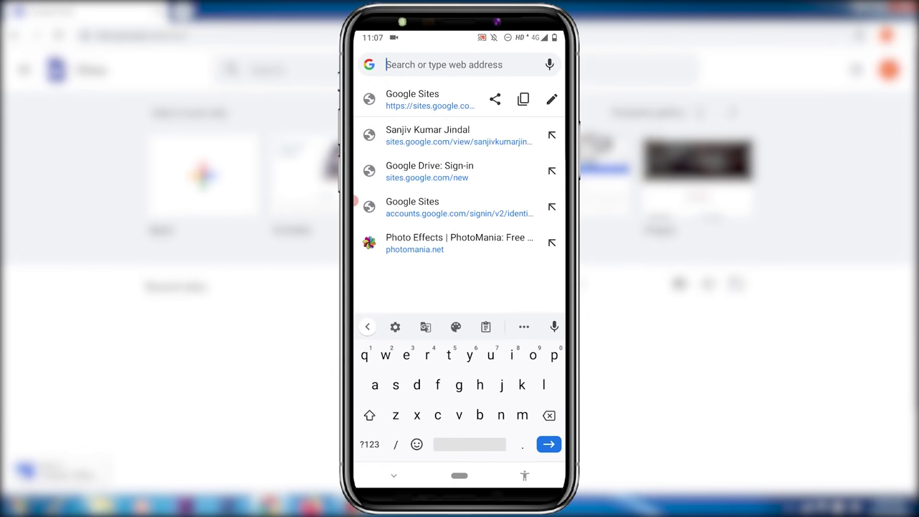
Open Google Sites in Chrome and switch the page to the desktop site.
left_click(413, 99)
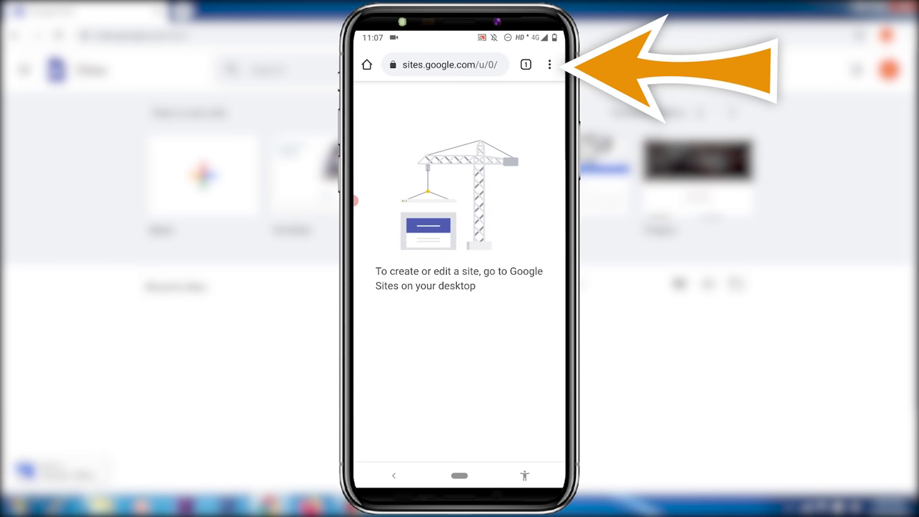
left_click(549, 65)
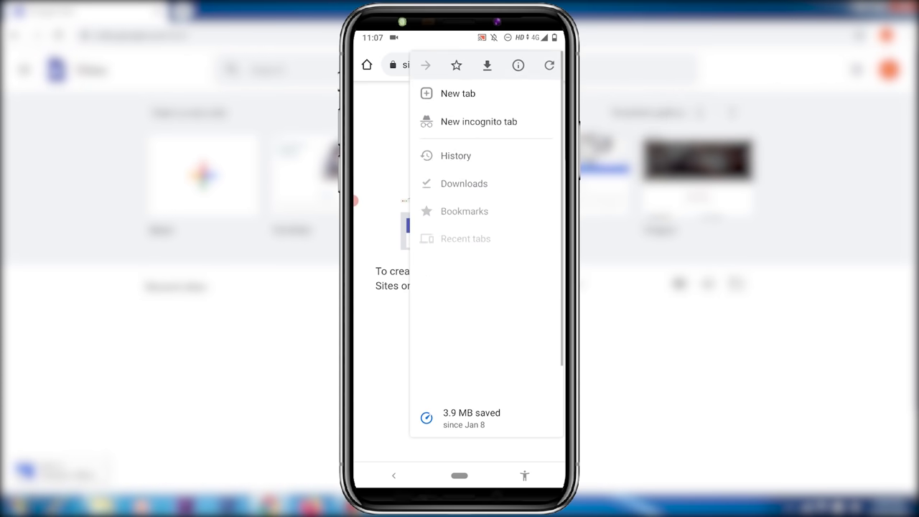
scroll(486, 287, "down", 1)
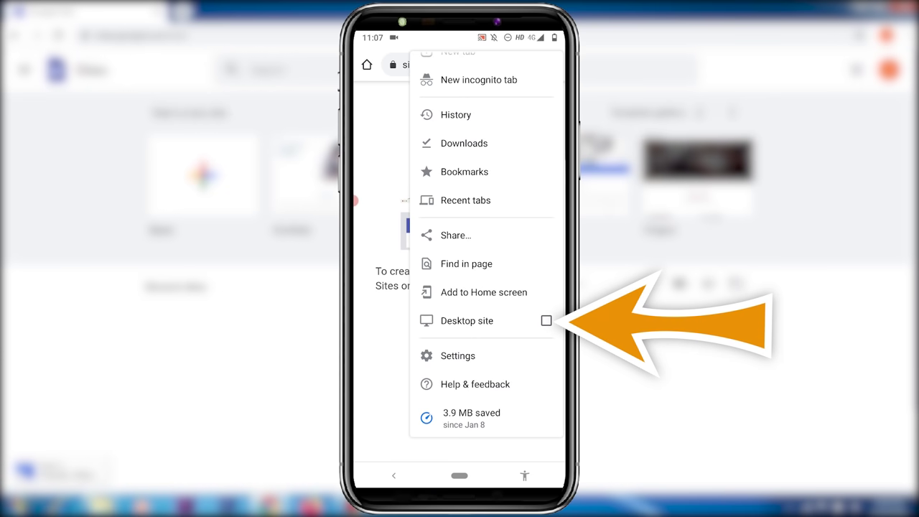
left_click(545, 320)
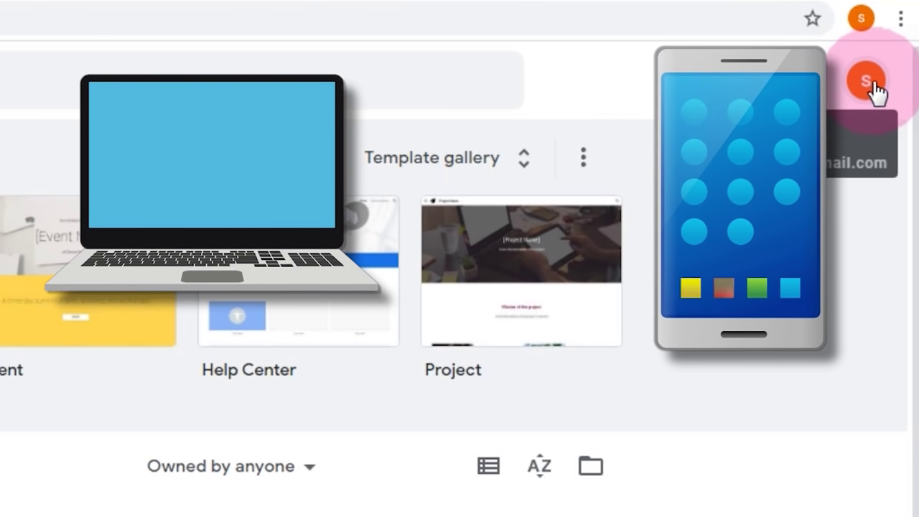
Sign in with a second Google account using Add another account, entering its email and password.
left_click(871, 83)
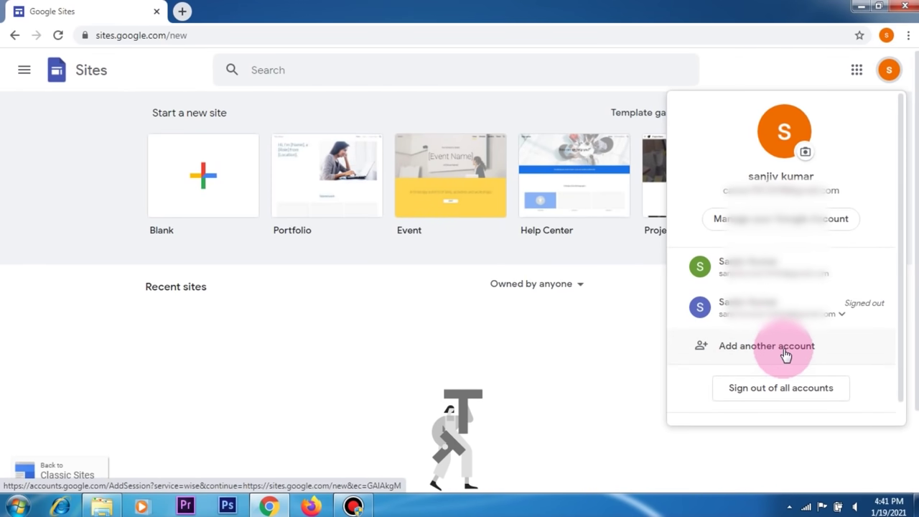
left_click(717, 352)
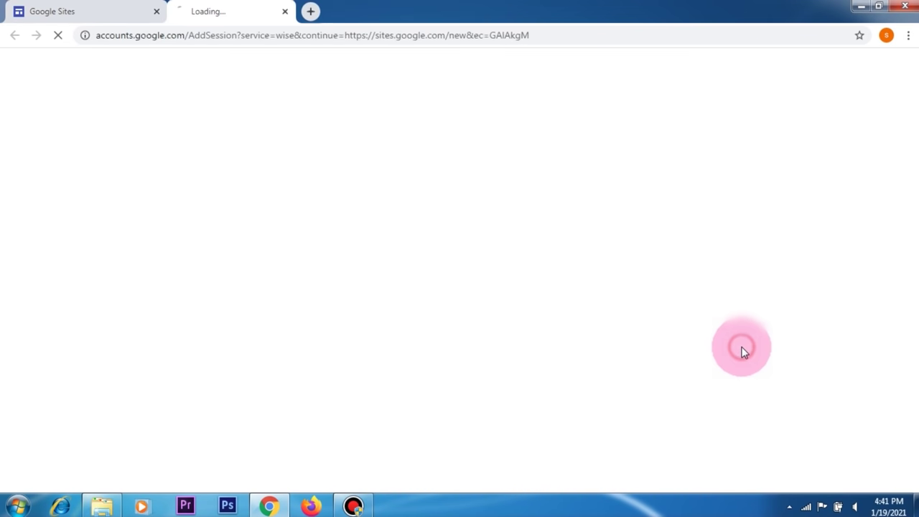
left_click(375, 345)
double_click(351, 244)
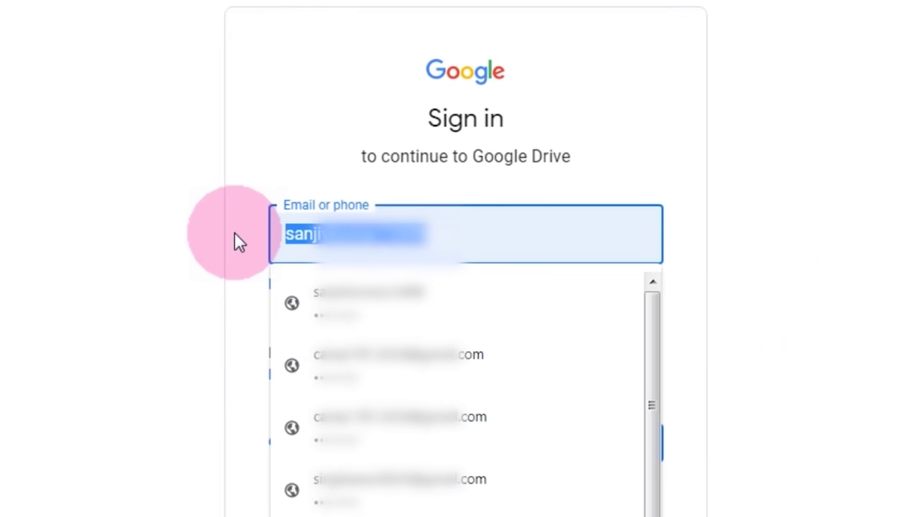
key("BackSpace")
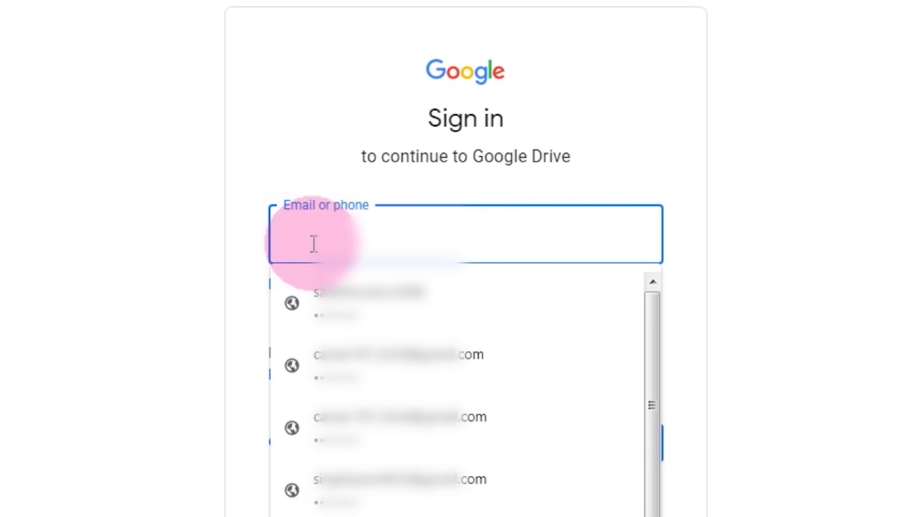
key("Down")
key("Return")
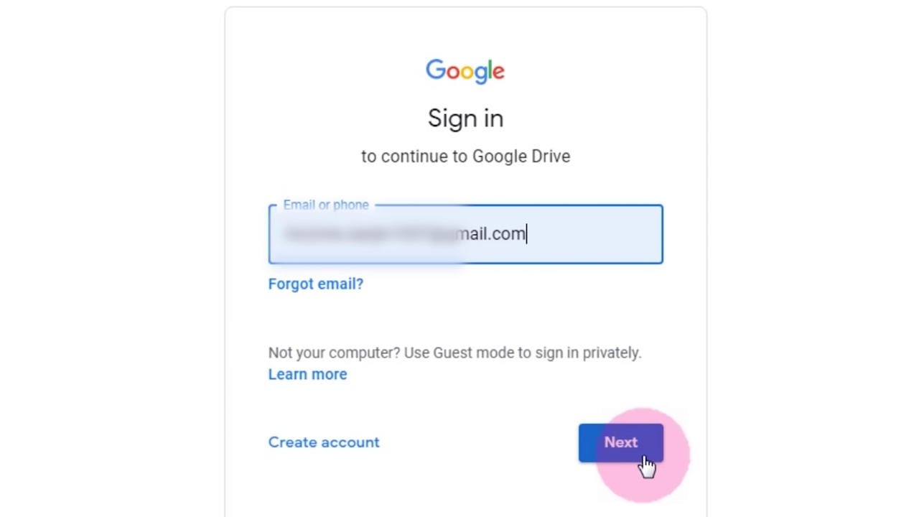
left_click(630, 445)
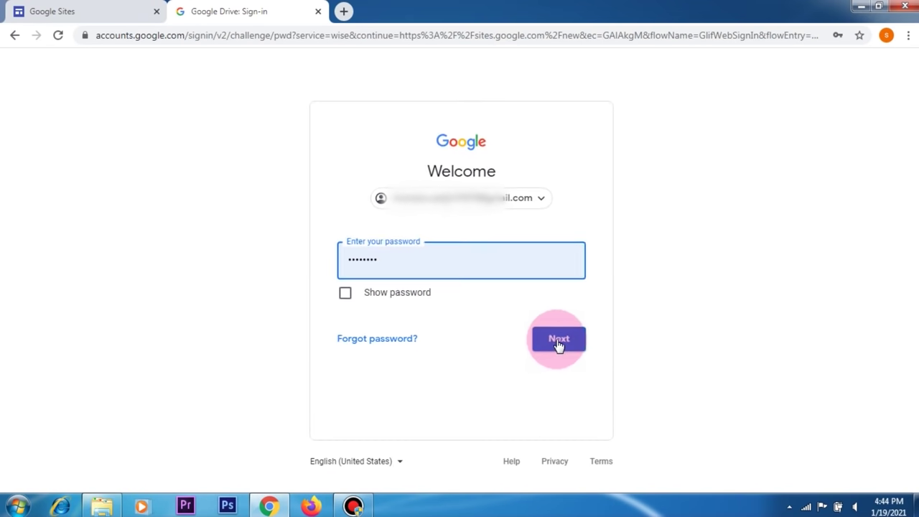
left_click(559, 342)
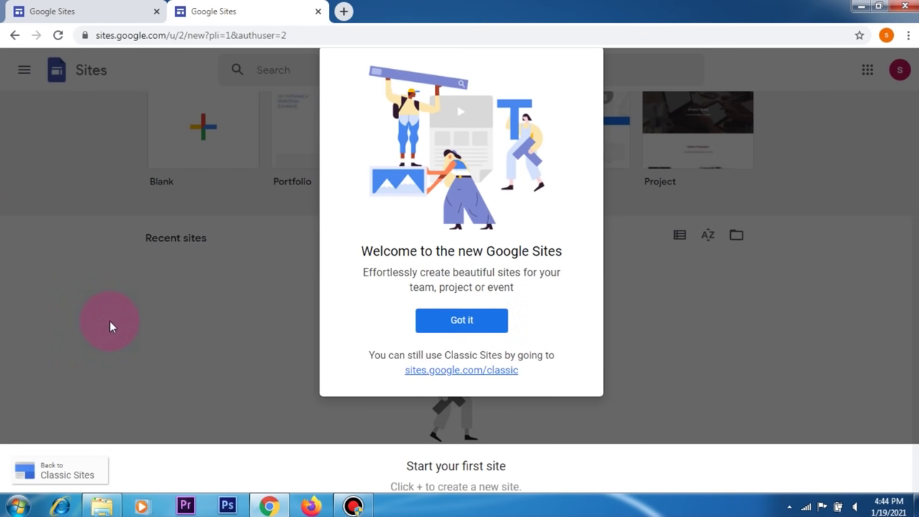
Dismiss the welcome message and start a new site from the Blank template.
left_click(470, 321)
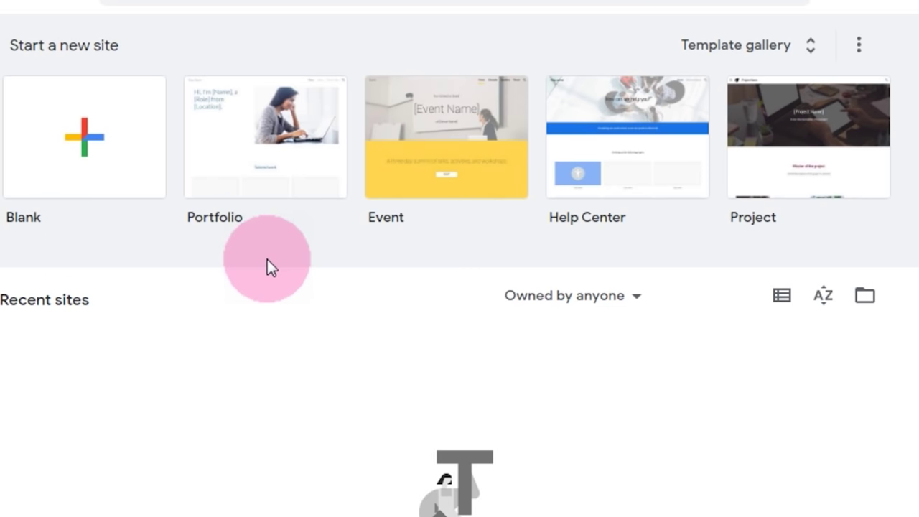
left_click(84, 143)
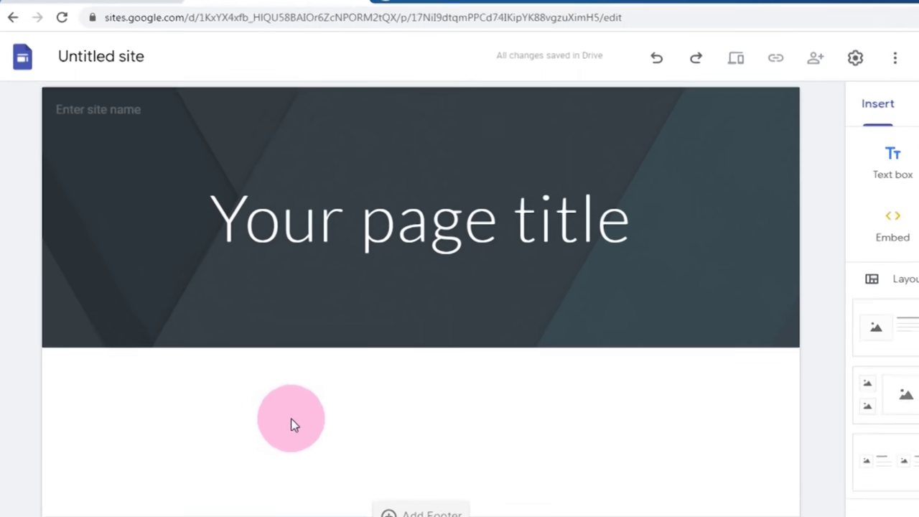
Paste the author's full name into the header's site name field.
left_click(58, 120)
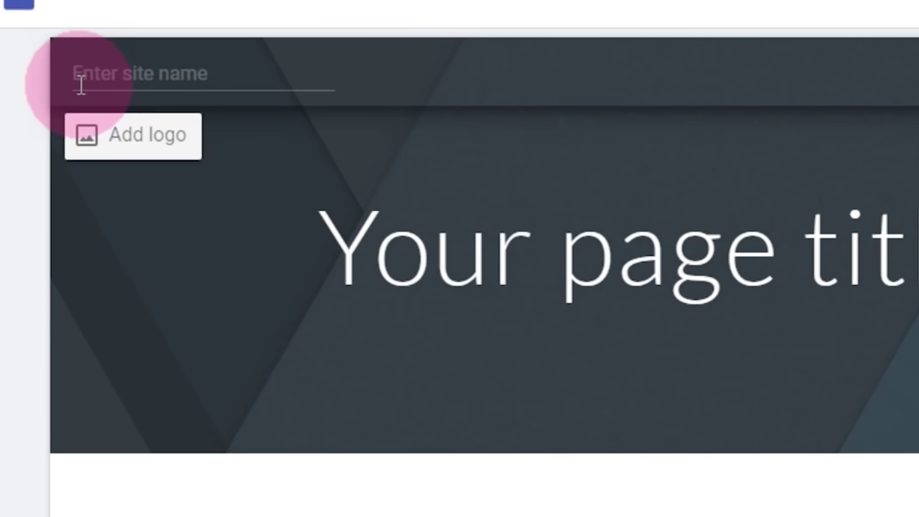
left_click(94, 73)
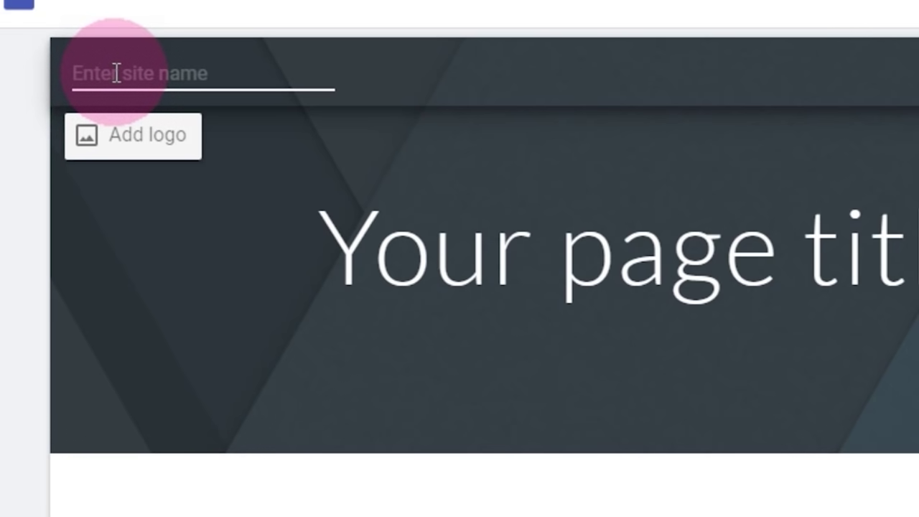
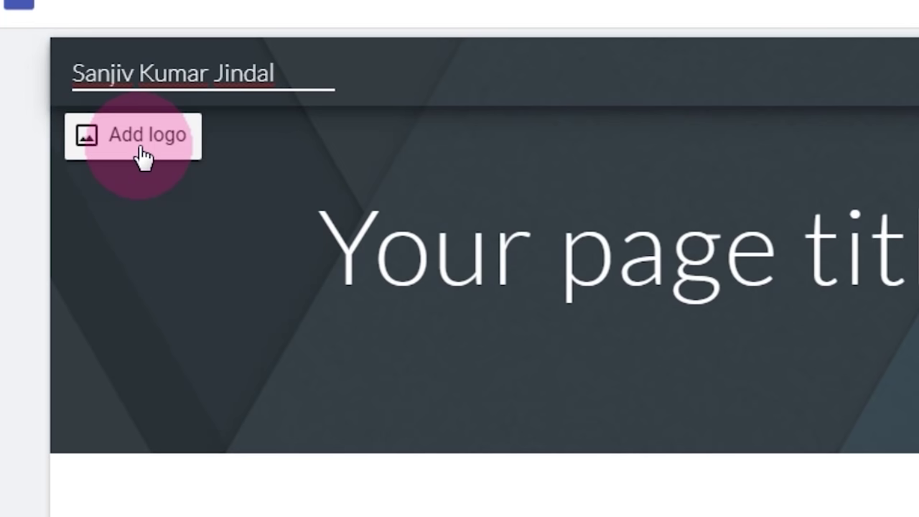
left_click(610, 262)
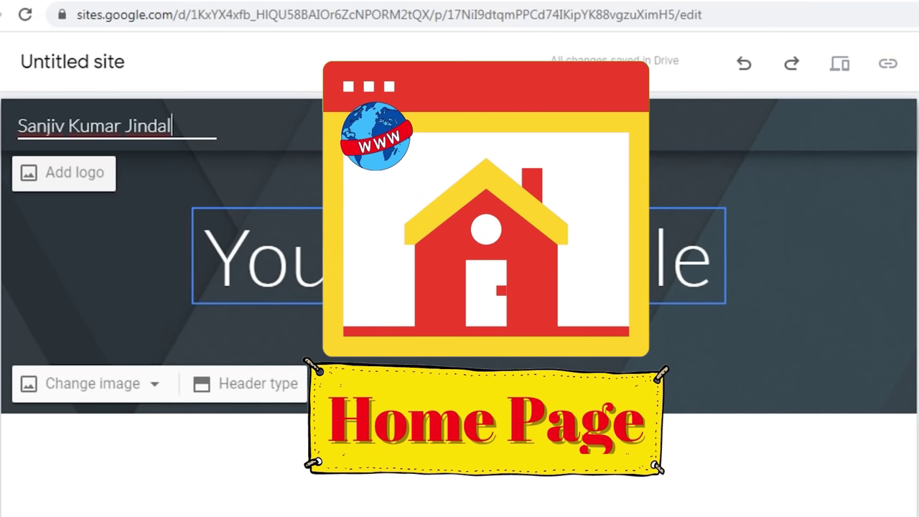
Replace the placeholder page title with 'Introduction'.
left_click_drag(714, 256, 205, 262)
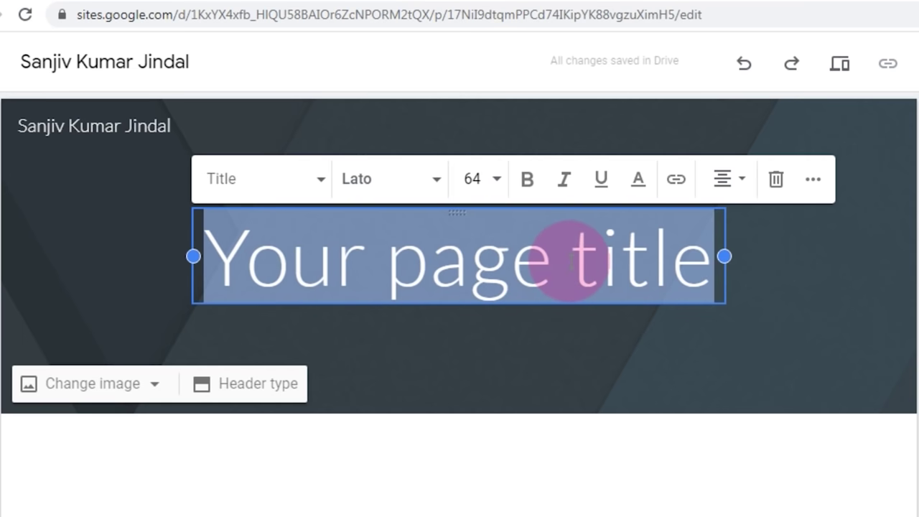
key("BackSpace")
type("Introduction")
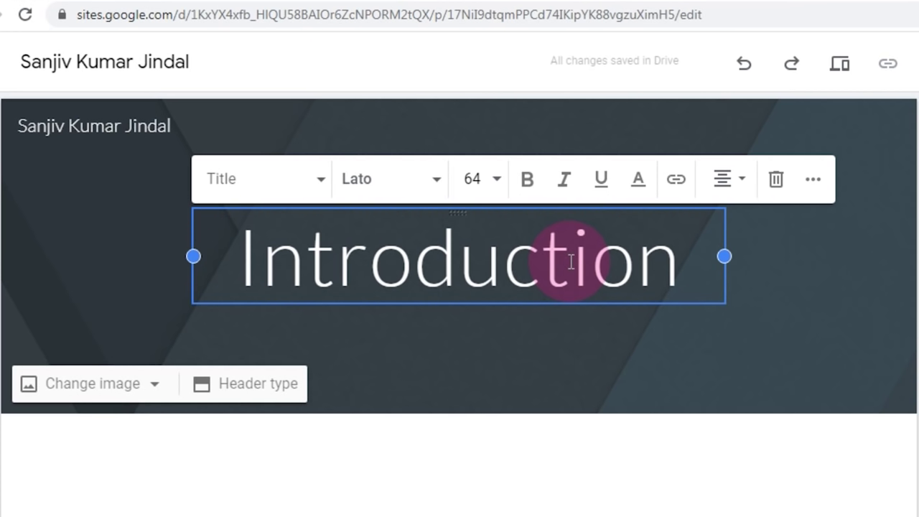
Try the Heading style on 'Introduction', then switch it back to Title.
double_click(565, 265)
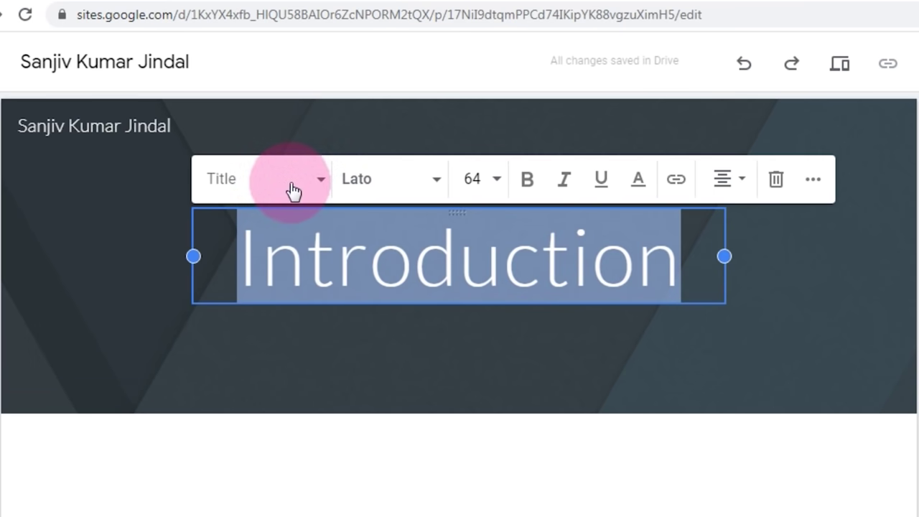
left_click(318, 181)
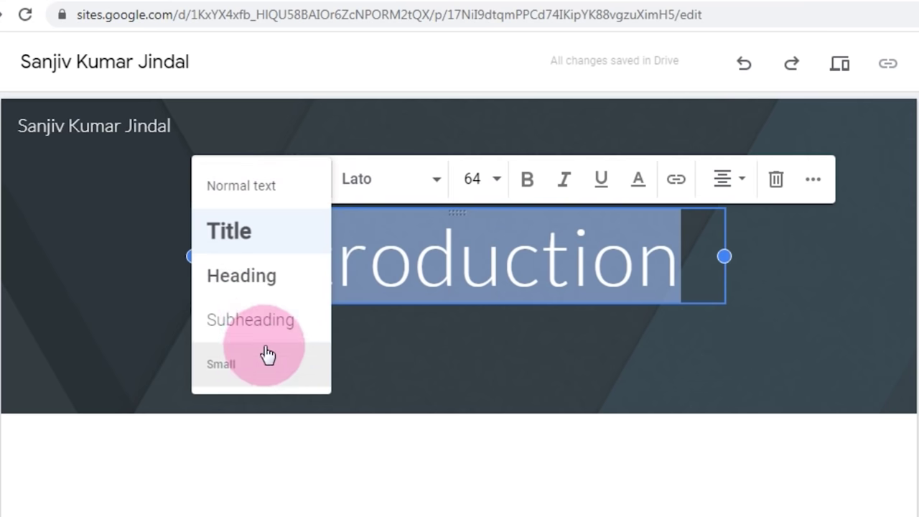
left_click(259, 290)
left_click(320, 203)
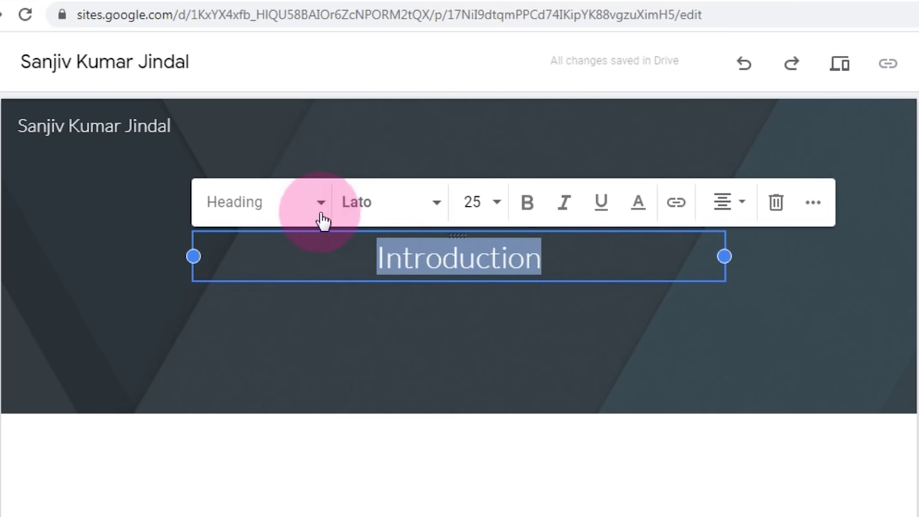
left_click(242, 257)
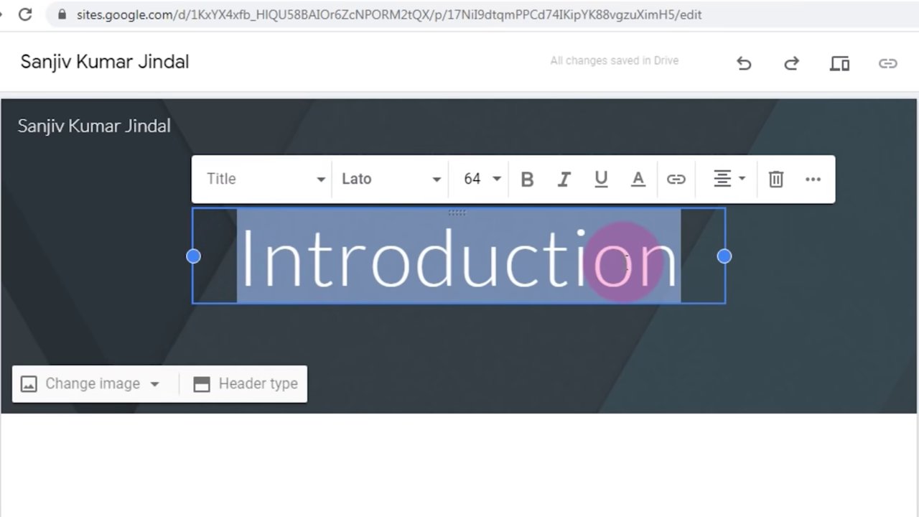
Set the 'Introduction' title in the Impact font at size 64.
left_click(435, 178)
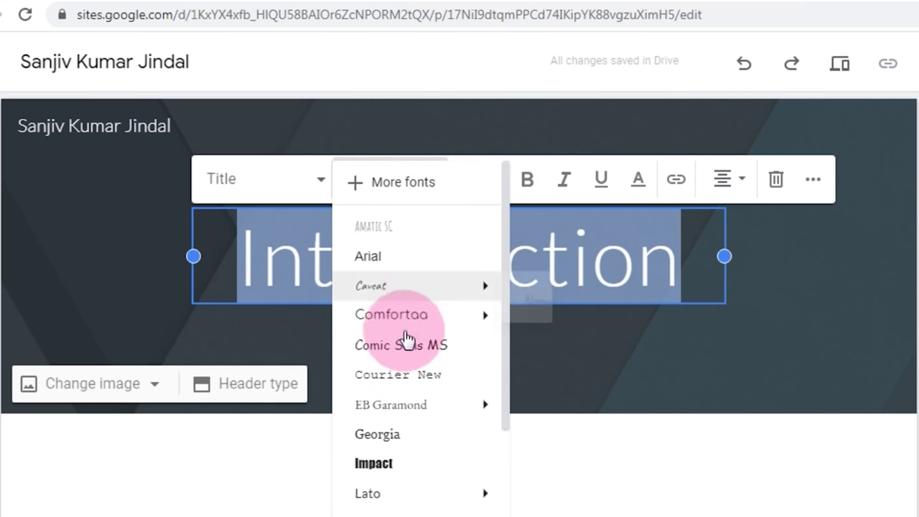
left_click(371, 463)
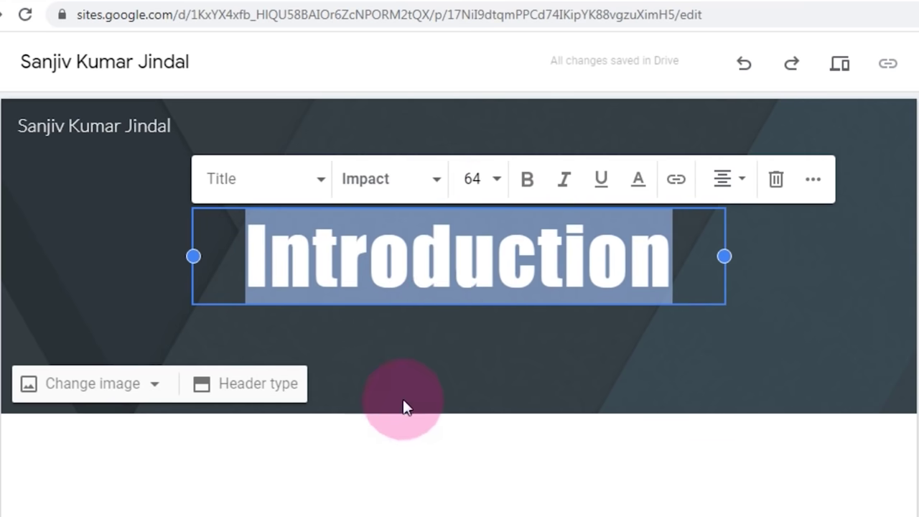
left_click(496, 180)
scroll(478, 486, "down", 3)
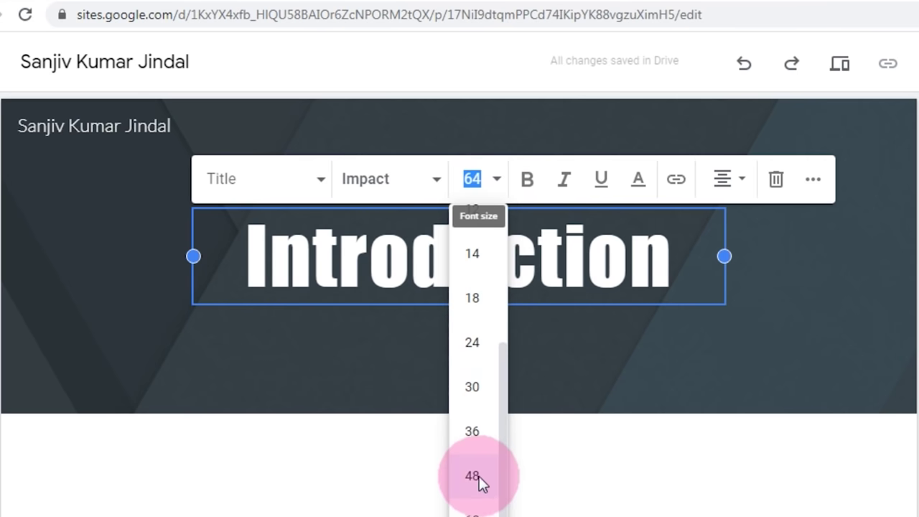
Make the title bold and italic and colour it red (#ff0000).
left_click(522, 185)
left_click(563, 180)
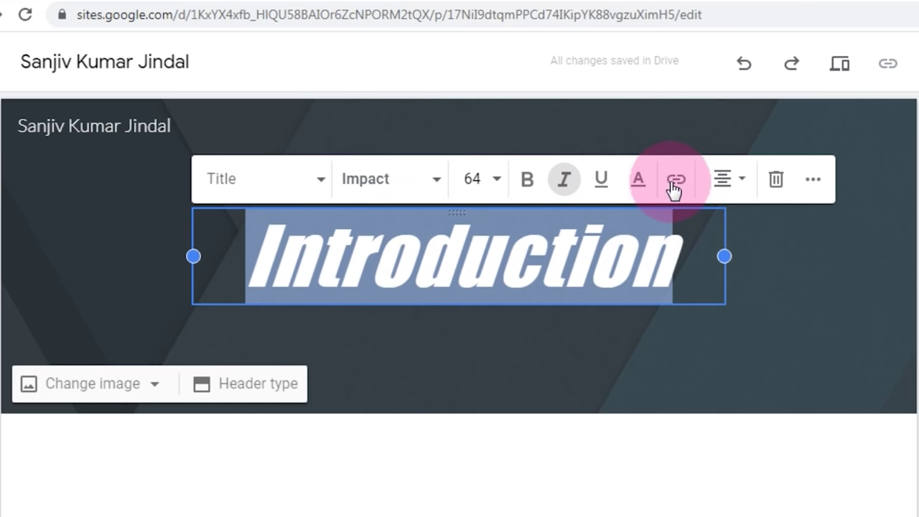
left_click(638, 185)
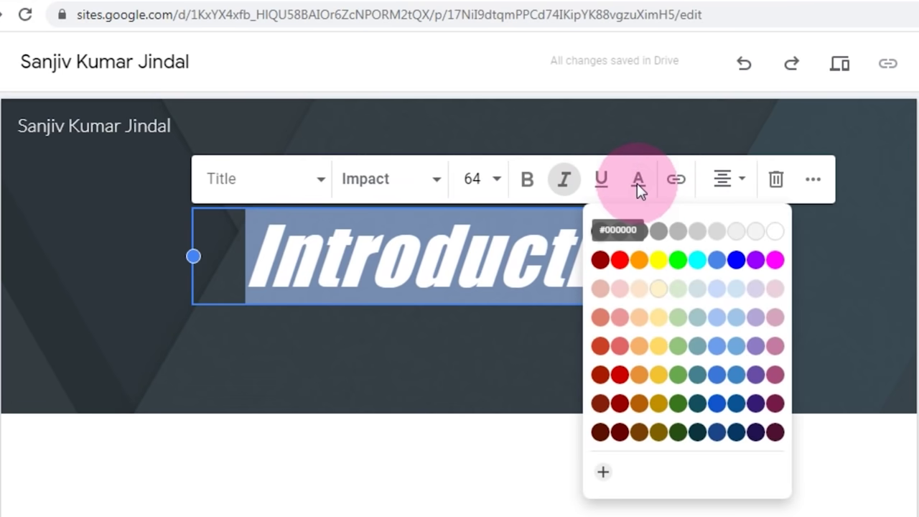
left_click(619, 261)
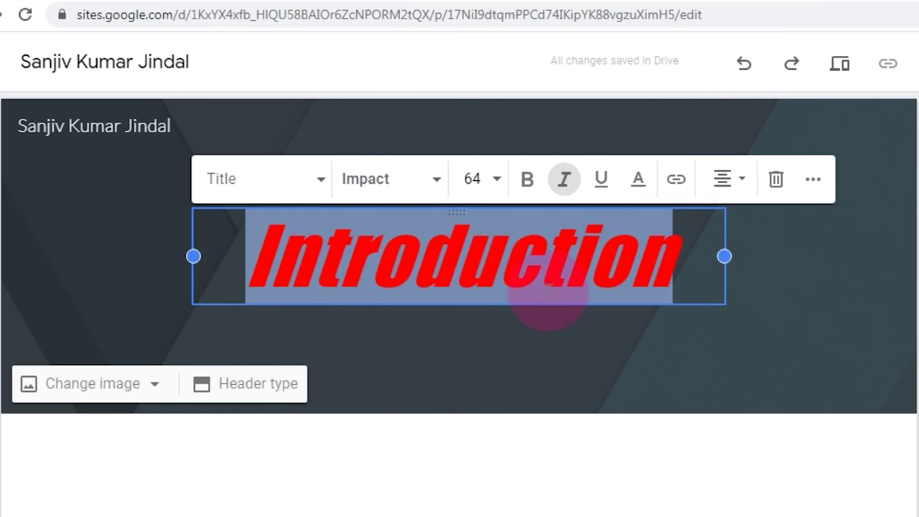
left_click(648, 341)
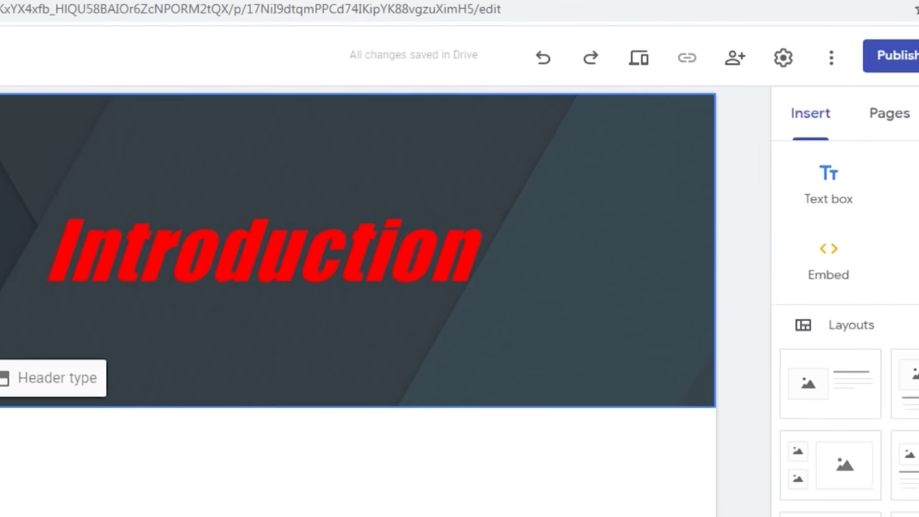
Preview the Aristotle, Diplomat, Vision and Level themes, then apply Impression.
left_click(905, 122)
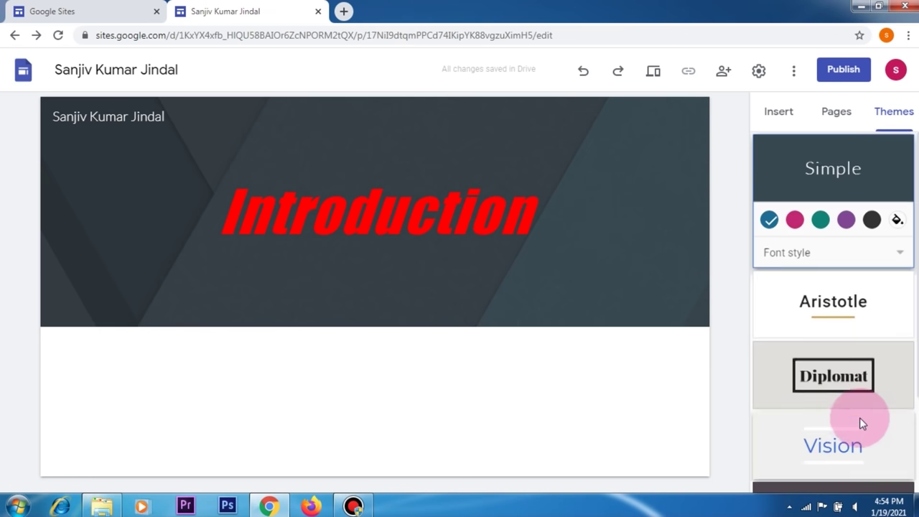
scroll(861, 424, "down", 2)
scroll(859, 427, "up", 2)
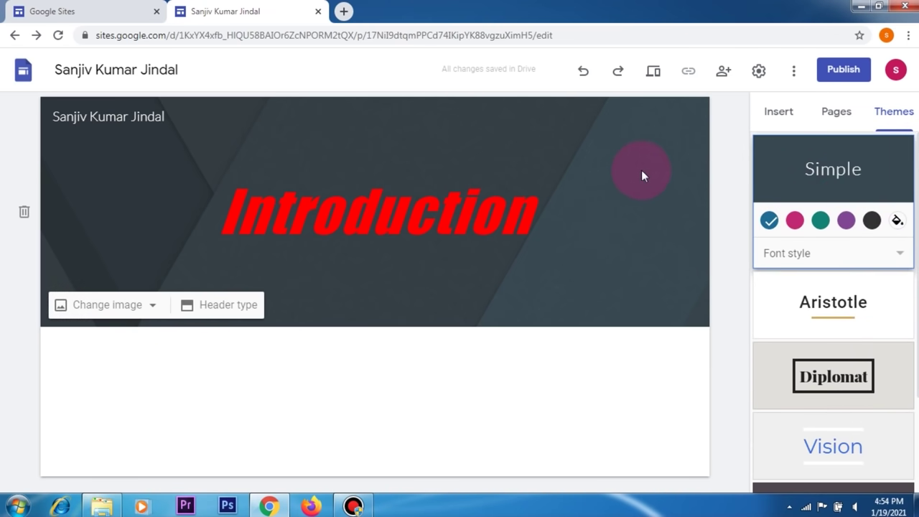
left_click(888, 317)
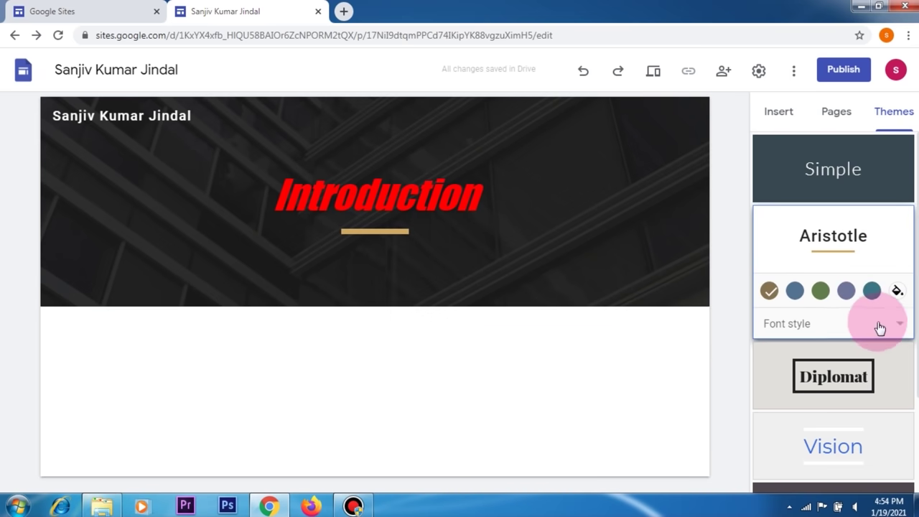
left_click(893, 381)
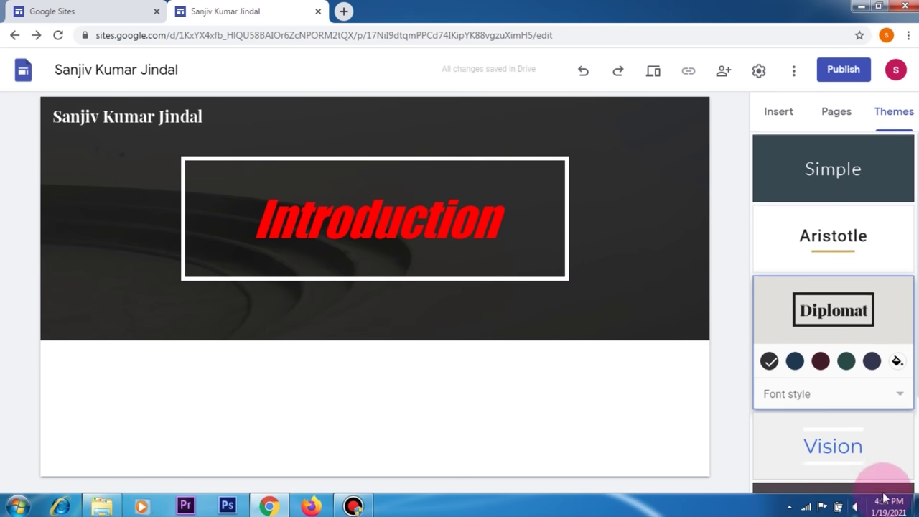
scroll(894, 323, "down", 2)
left_click(895, 325)
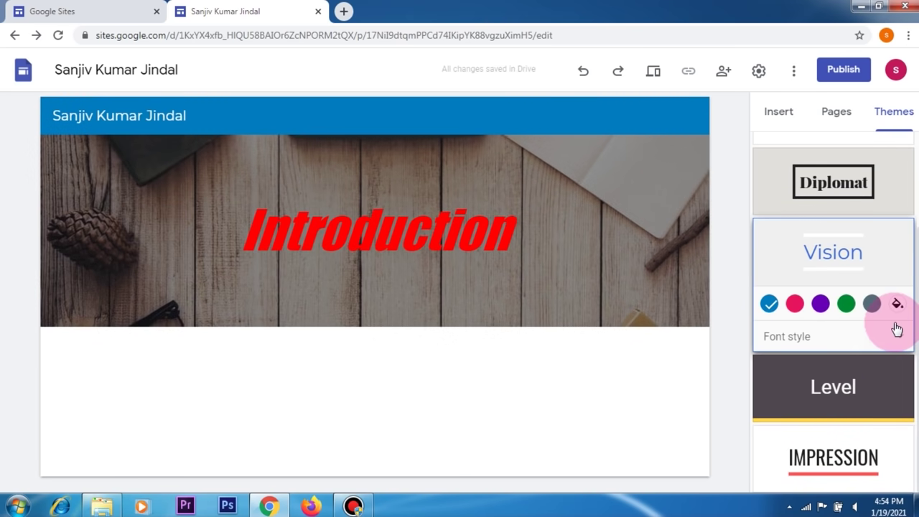
left_click(886, 391)
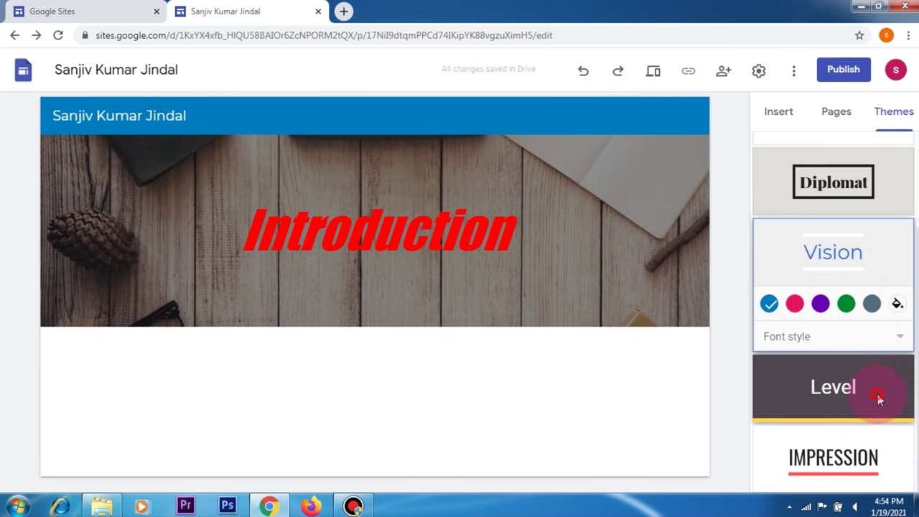
left_click(889, 464)
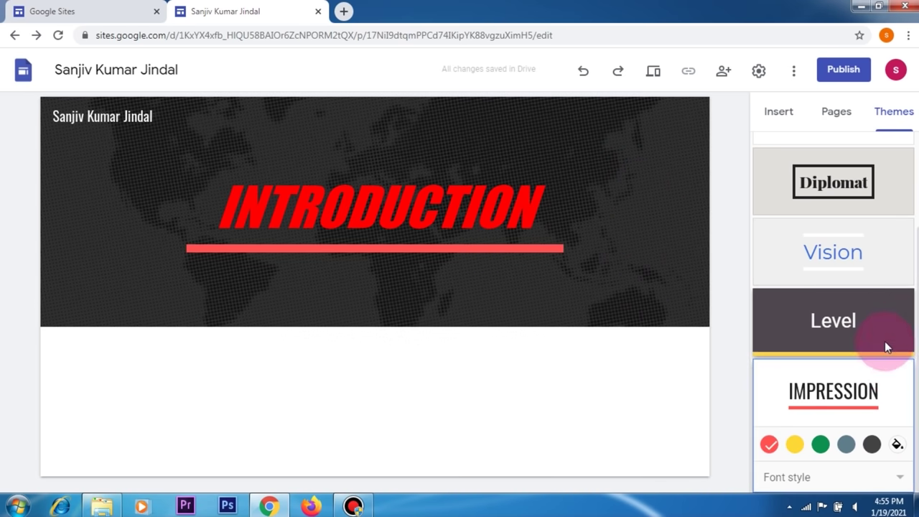
scroll(884, 340, "up", 2)
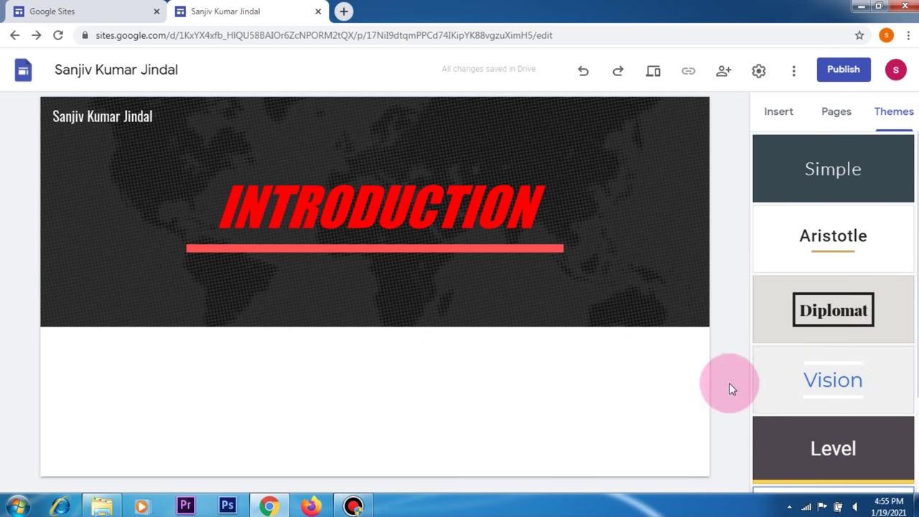
scroll(880, 374, "down", 2)
Try green and slate theme colours, then settle on yellow for Impression.
left_click(686, 224)
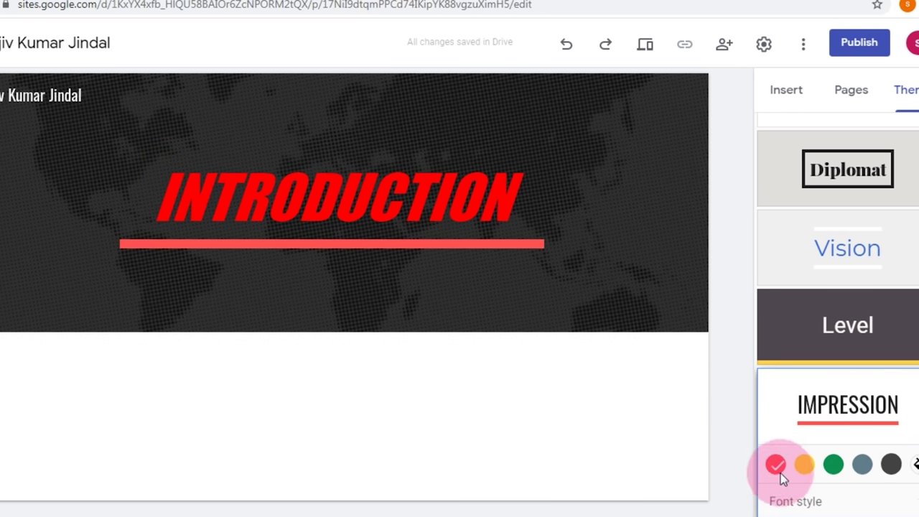
left_click(807, 465)
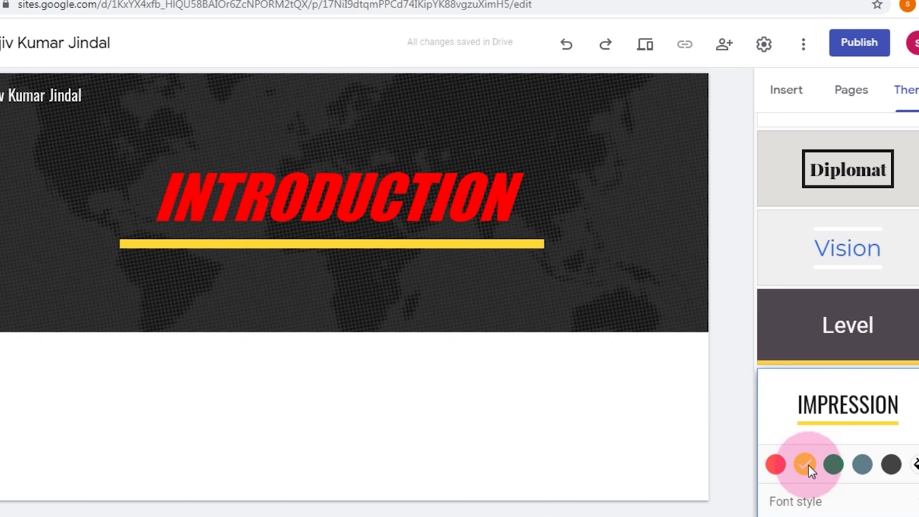
left_click(833, 465)
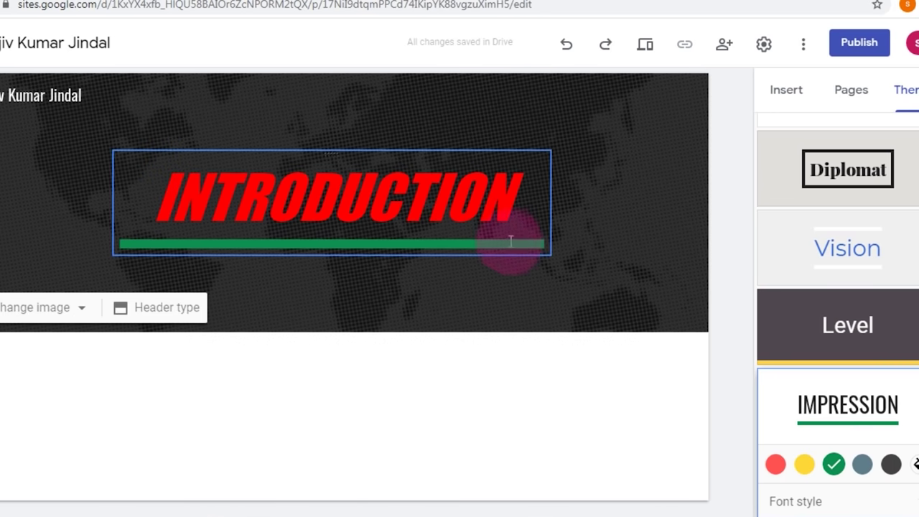
left_click(861, 465)
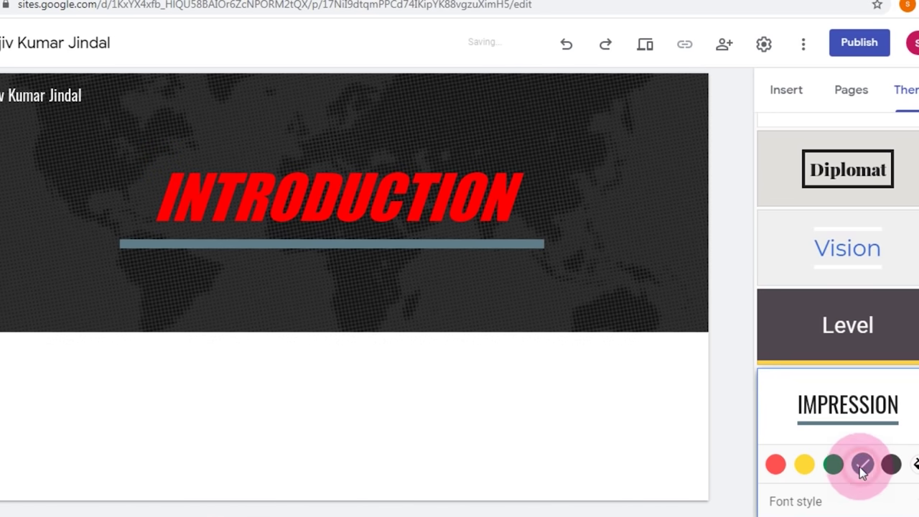
left_click(804, 466)
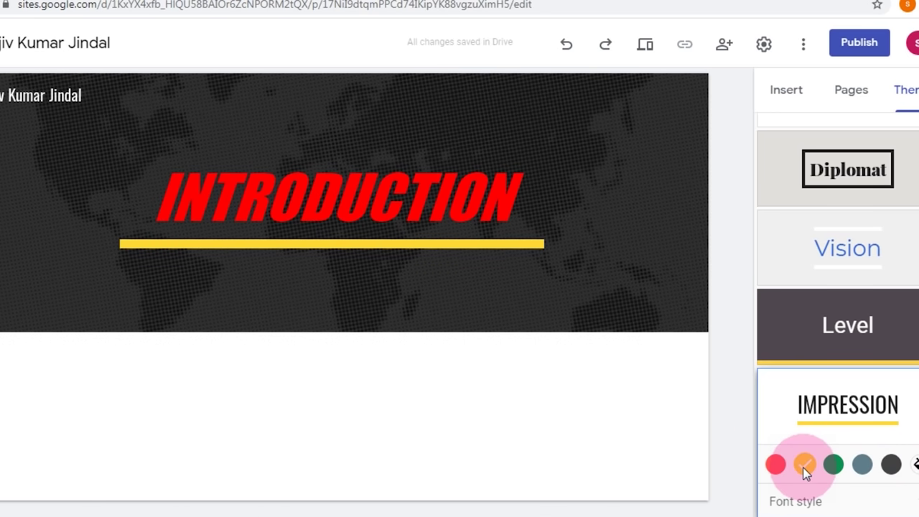
Set the theme's font style to Capital.
left_click(797, 503)
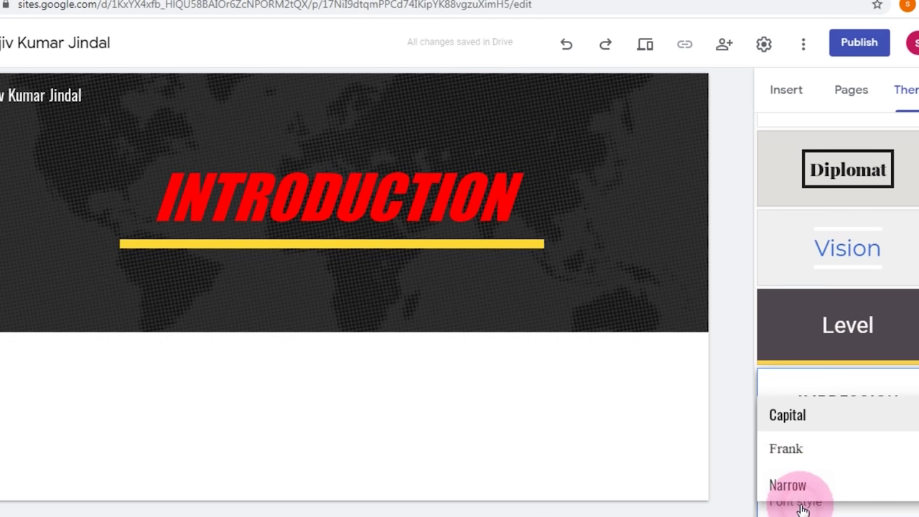
scroll(837, 457, "up", 2)
scroll(848, 476, "down", 2)
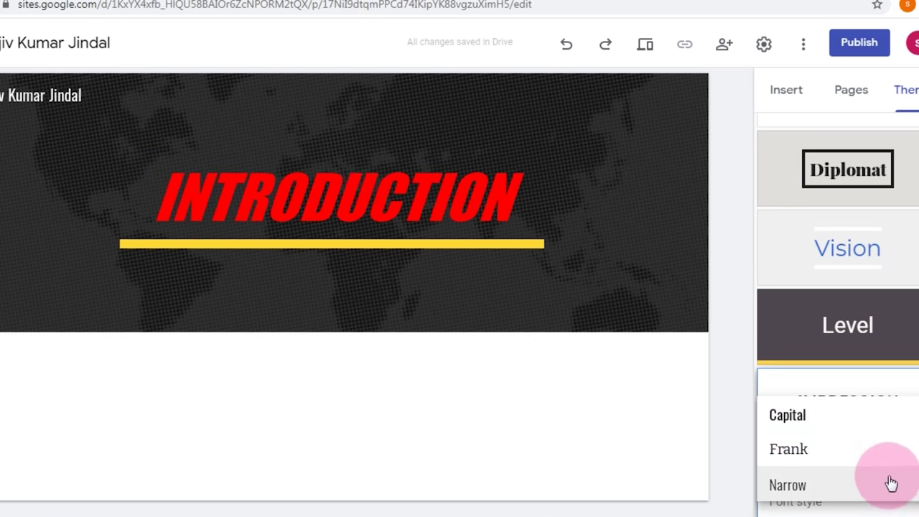
left_click(787, 422)
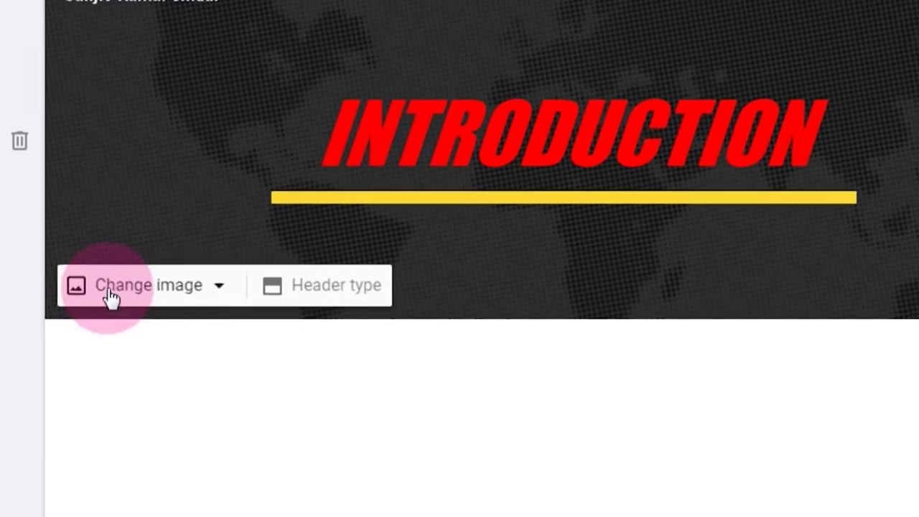
Browse the built-in gallery of stock header images in the Select images dialog.
left_click(146, 285)
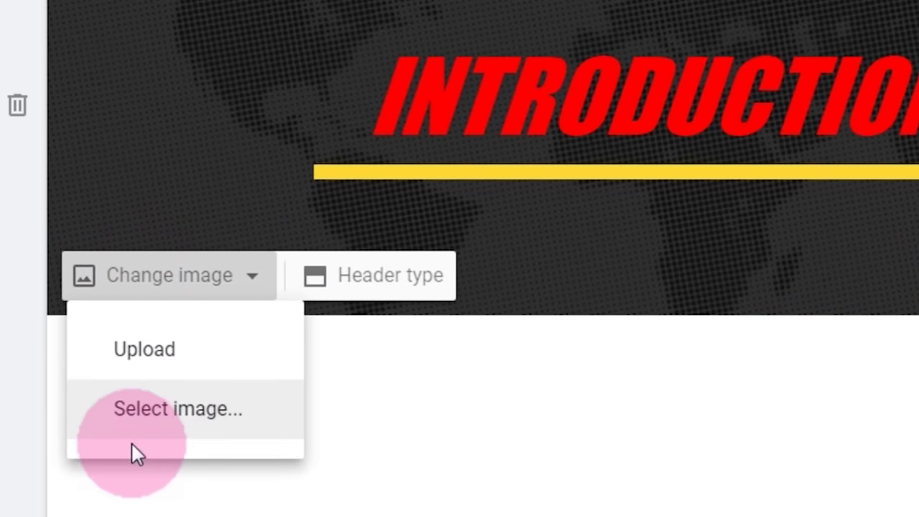
left_click(200, 429)
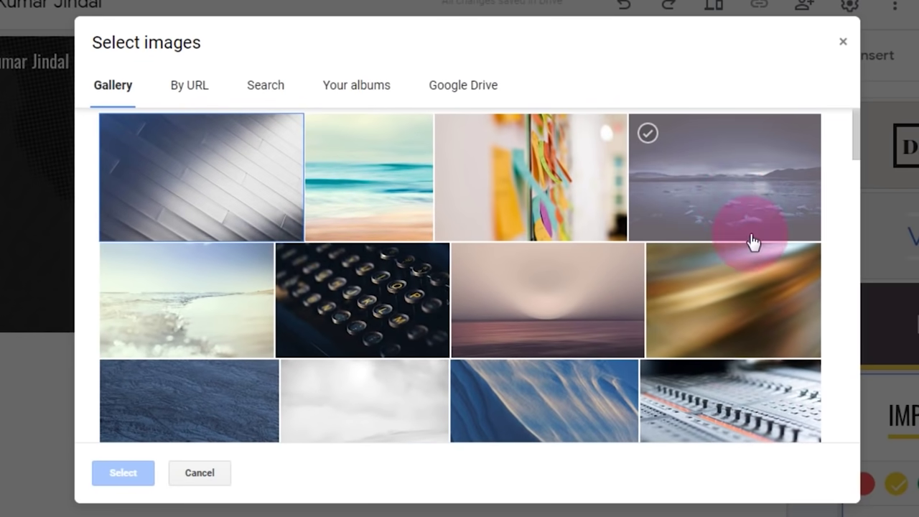
scroll(341, 300, "down", 1)
scroll(341, 300, "down", 3)
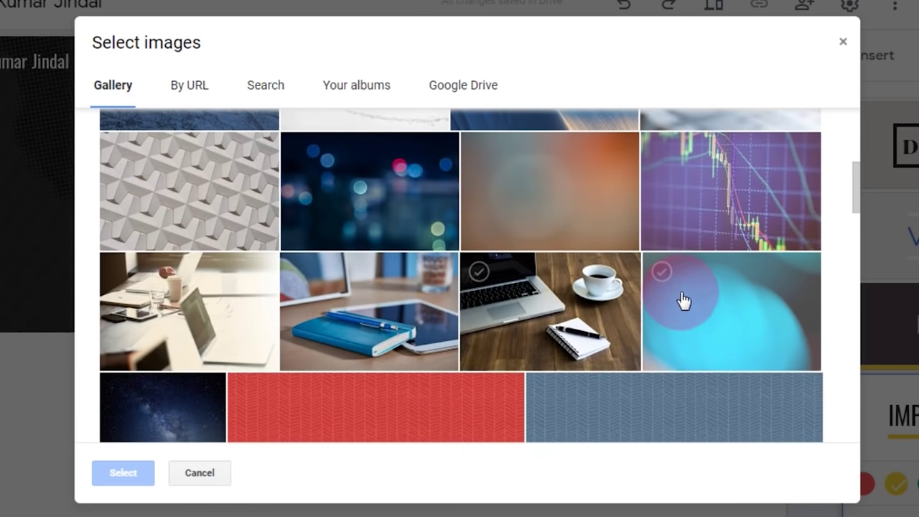
scroll(681, 301, "down", 3)
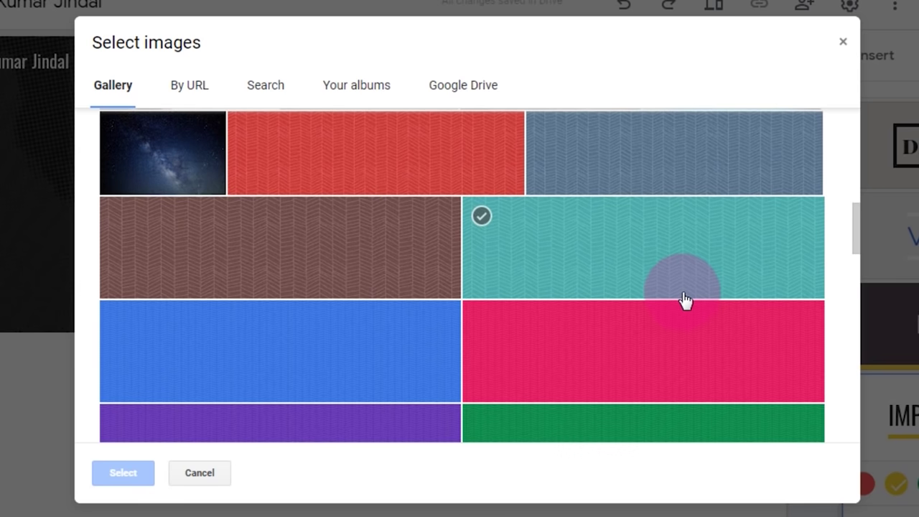
scroll(683, 300, "down", 8)
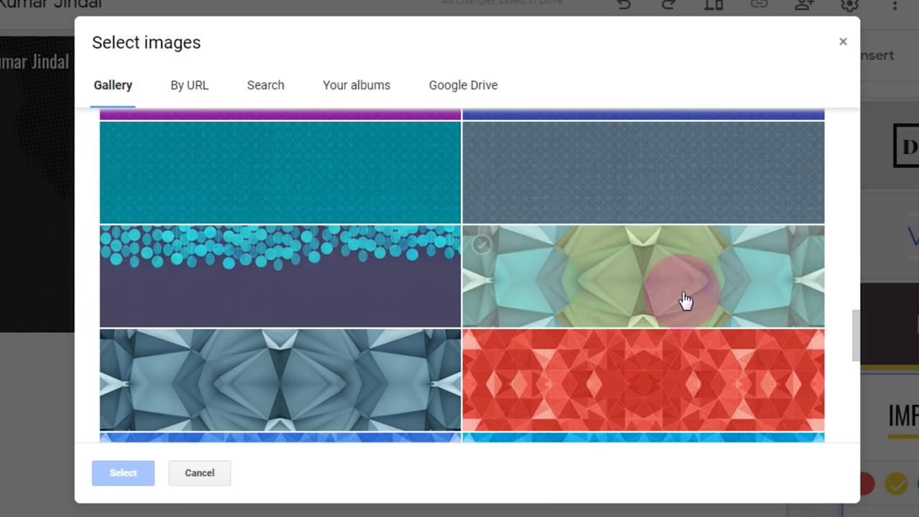
scroll(683, 300, "down", 6)
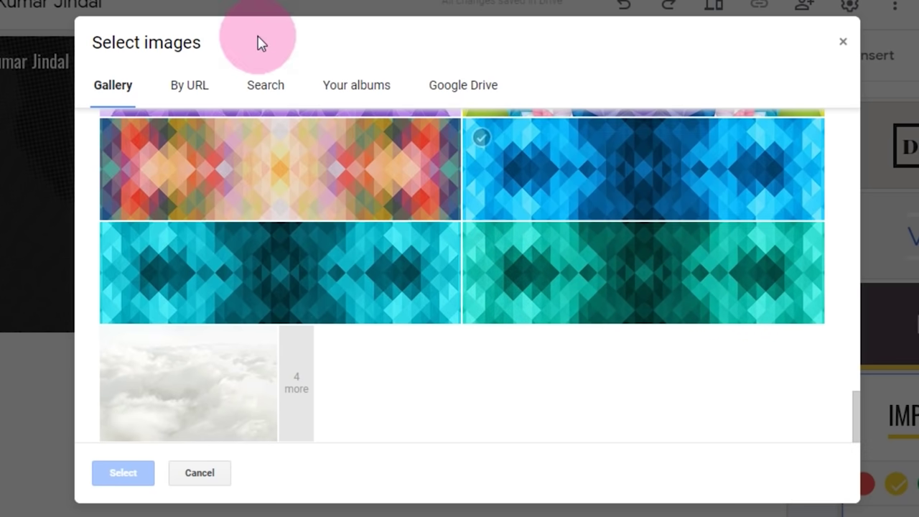
left_click(269, 93)
Search images for 'header' and set the blue binary banner as the header image.
left_click(182, 143)
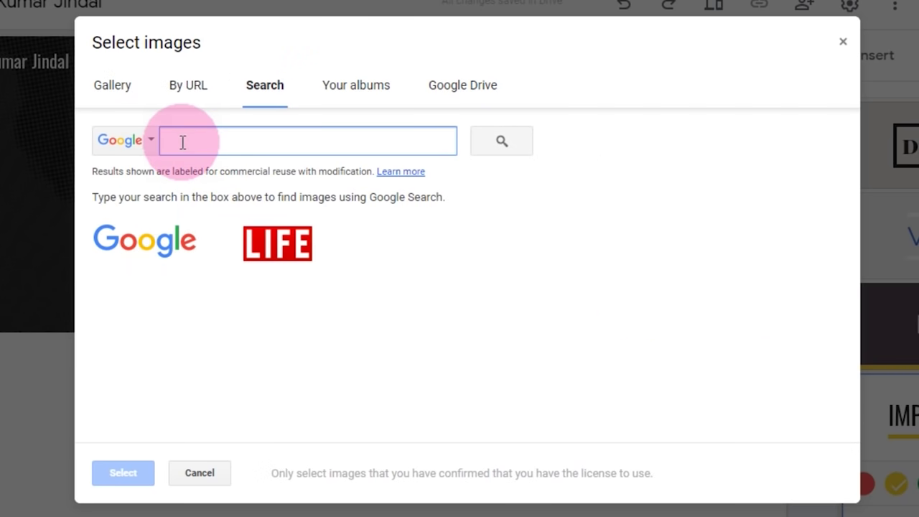
type("header")
left_click(500, 141)
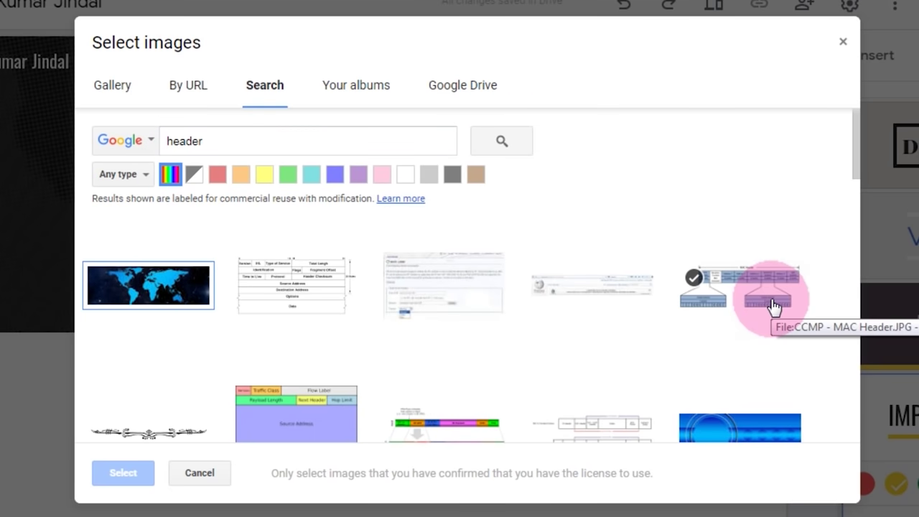
scroll(774, 307, "down", 7)
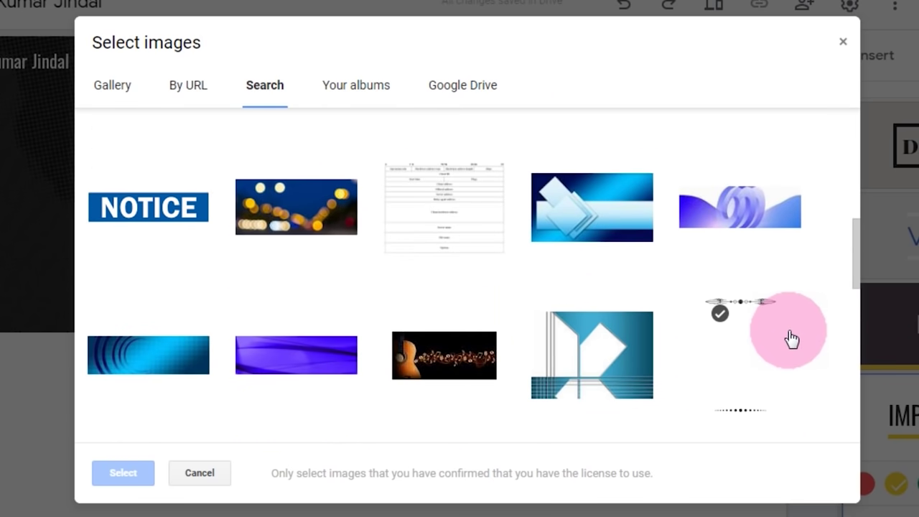
scroll(718, 287, "down", 5)
left_click(495, 154)
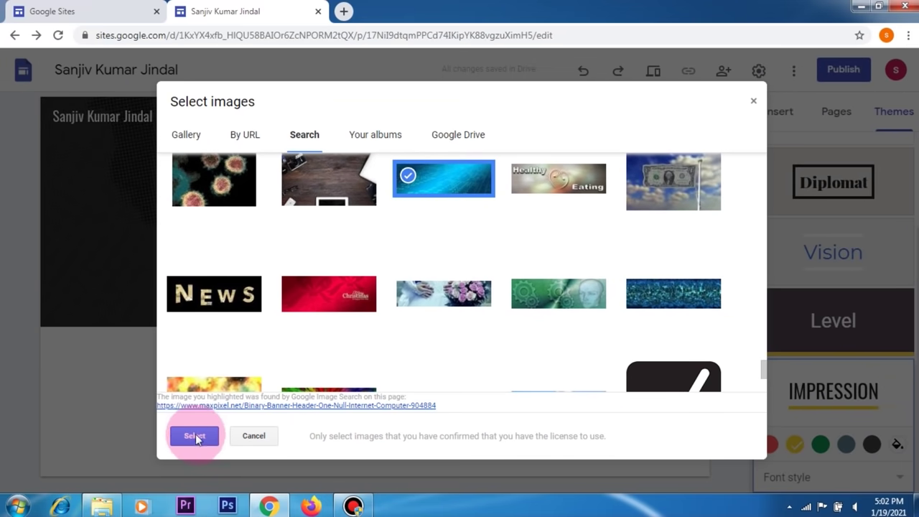
left_click(175, 452)
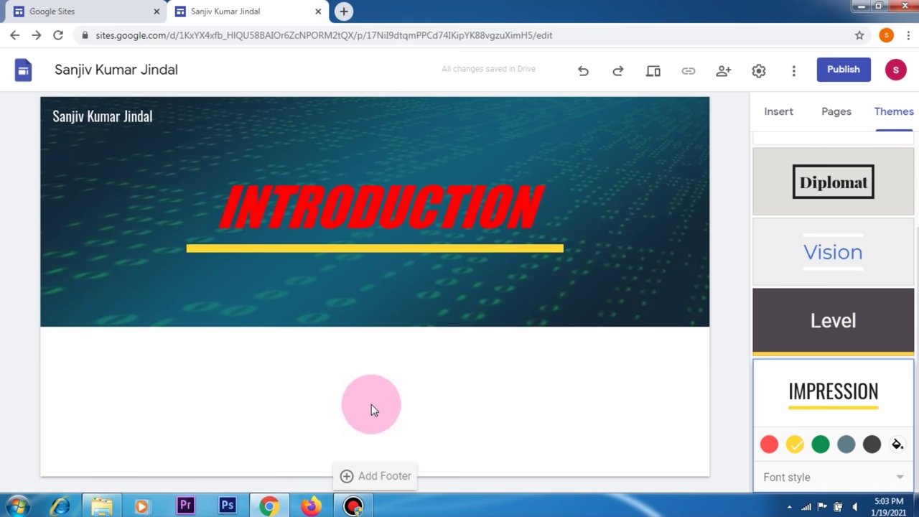
Insert a new empty text box below the header banner from the Insert panel.
scroll(677, 365, "up", 2)
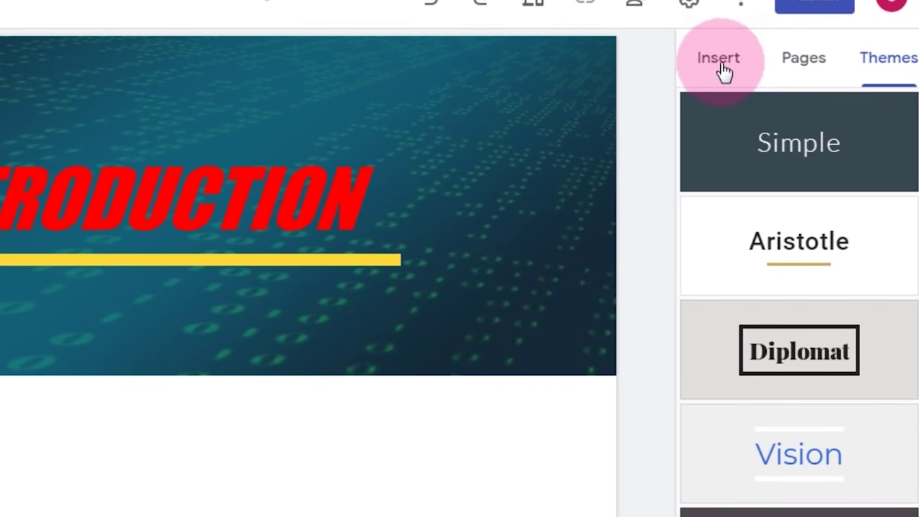
left_click(722, 67)
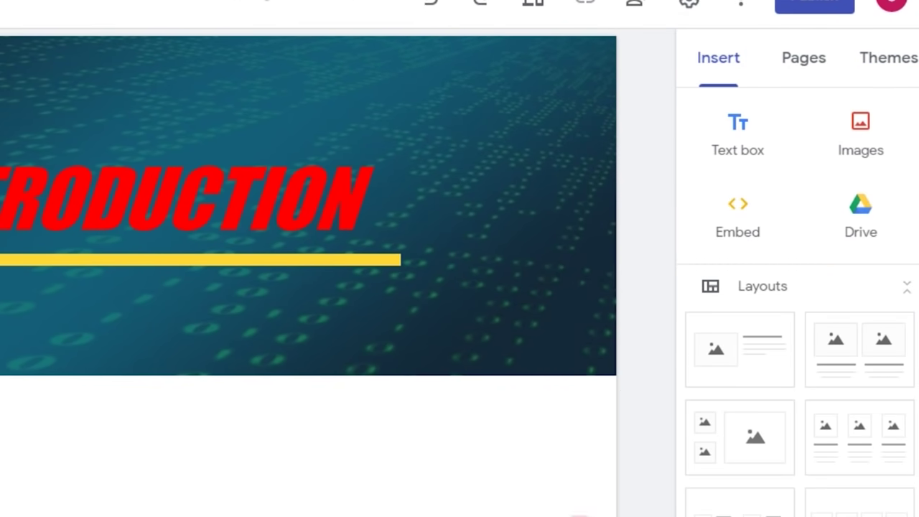
left_click(739, 133)
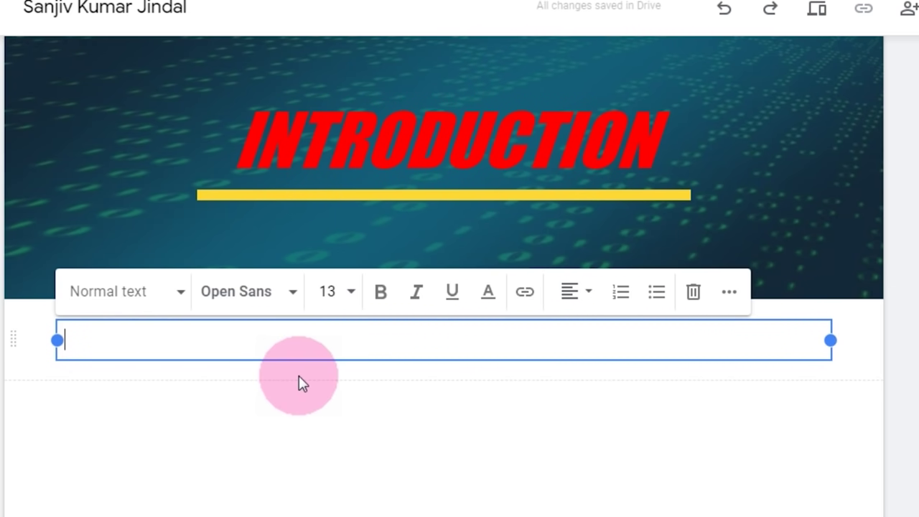
Paste the three intro lines (author's name, Graphic Designer, Delhi) into the text box and select them.
left_click(100, 336)
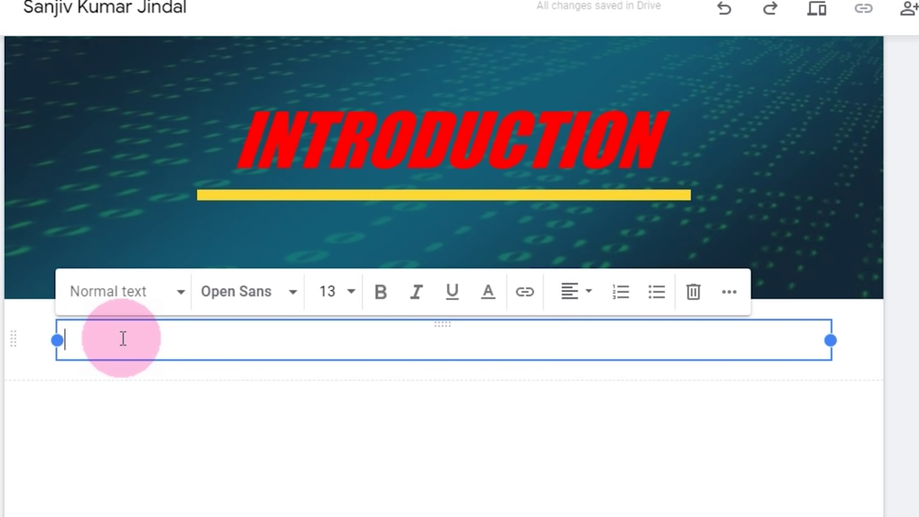
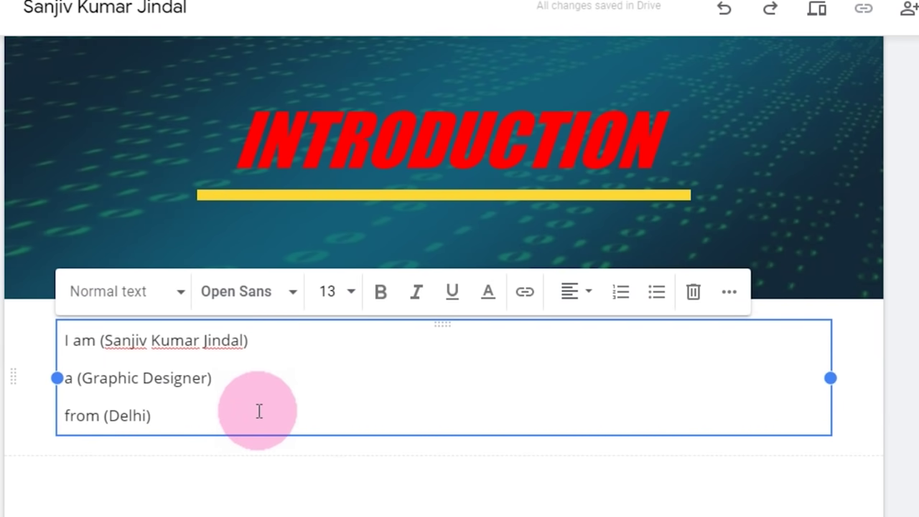
left_click_drag(158, 414, 59, 348)
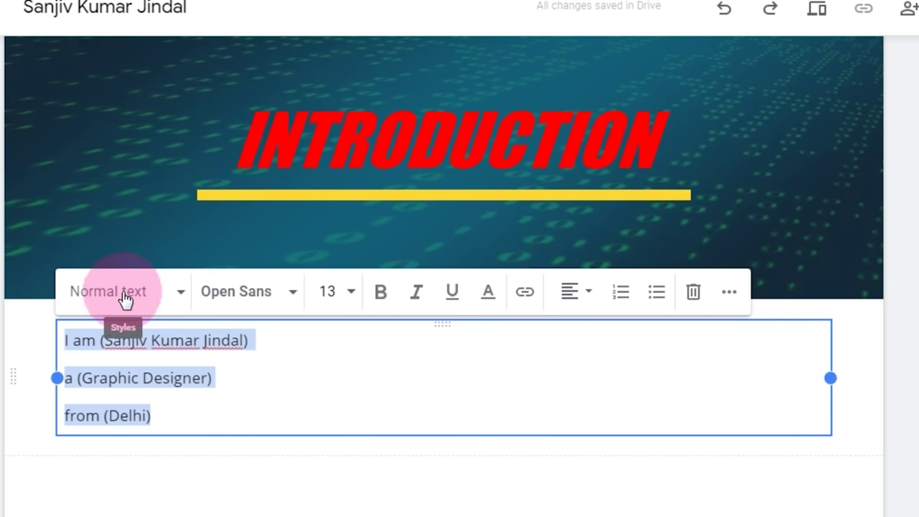
Apply Subheading style to the intro lines and make the bracketed name bold red.
left_click(182, 297)
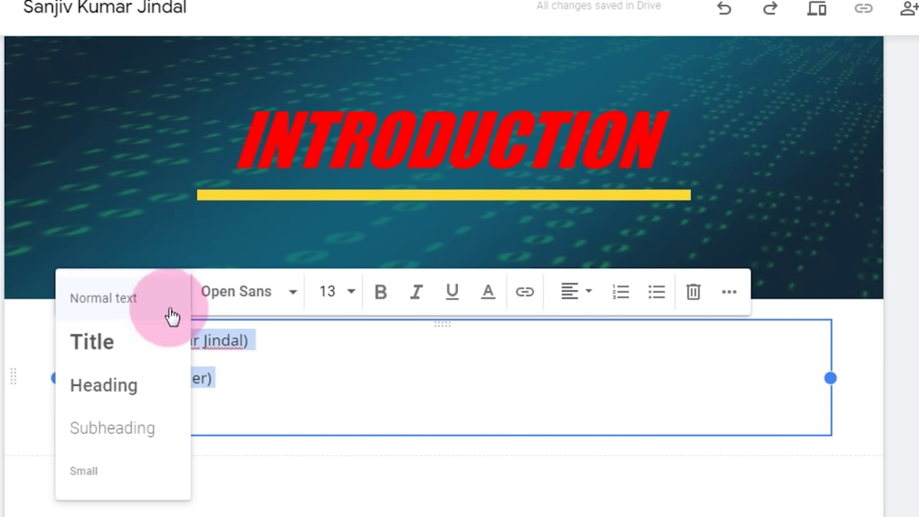
left_click(112, 433)
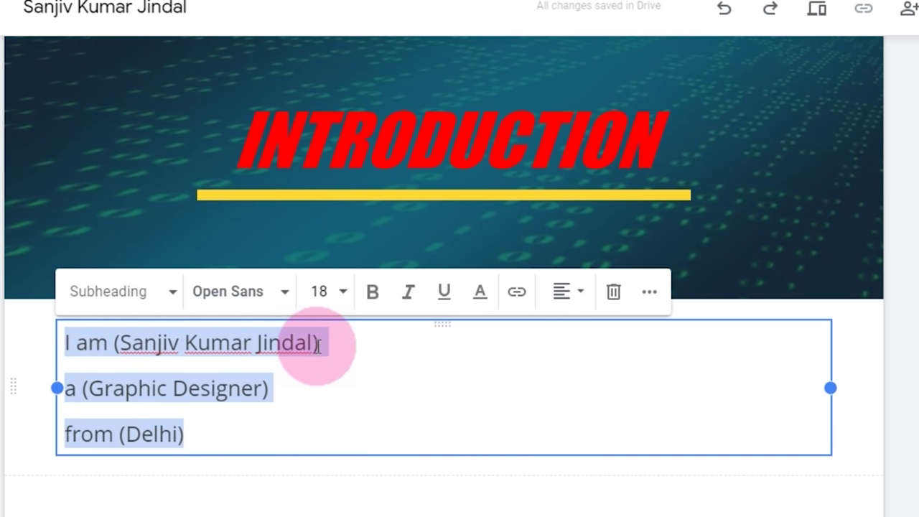
left_click(295, 342)
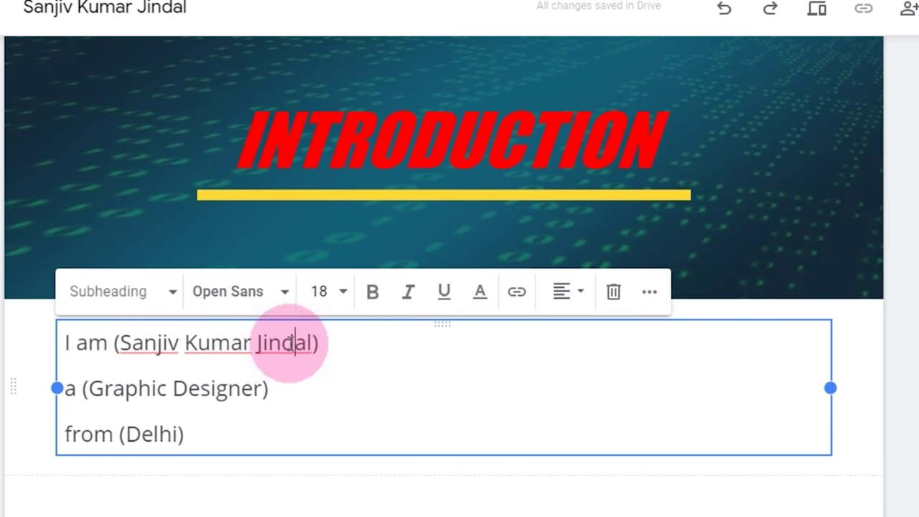
left_click_drag(318, 342, 113, 342)
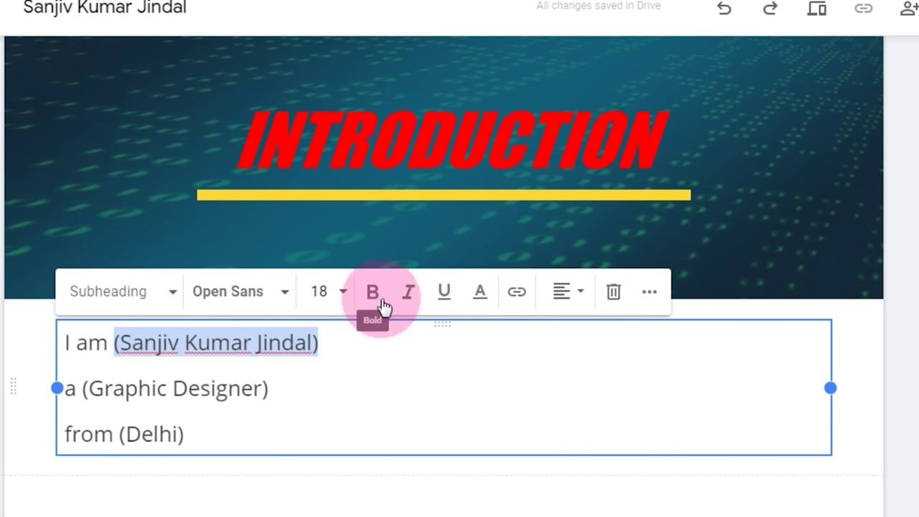
left_click(373, 292)
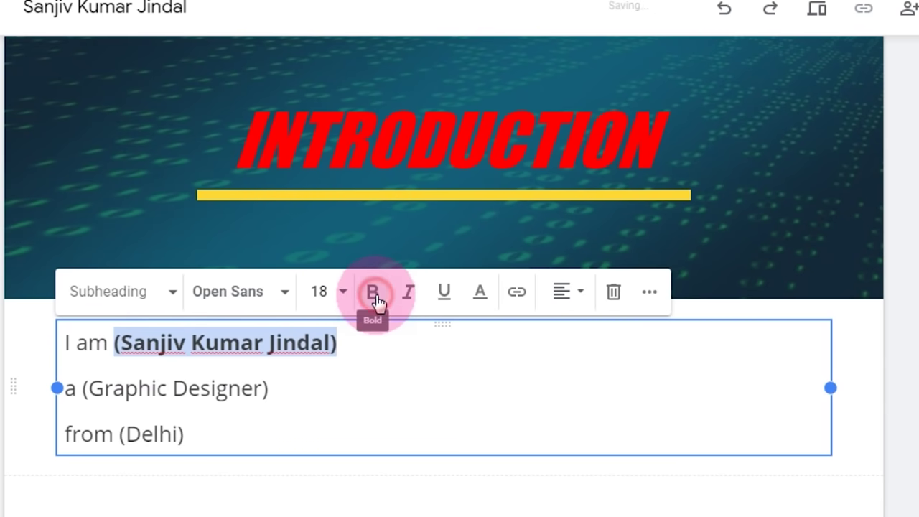
left_click(479, 293)
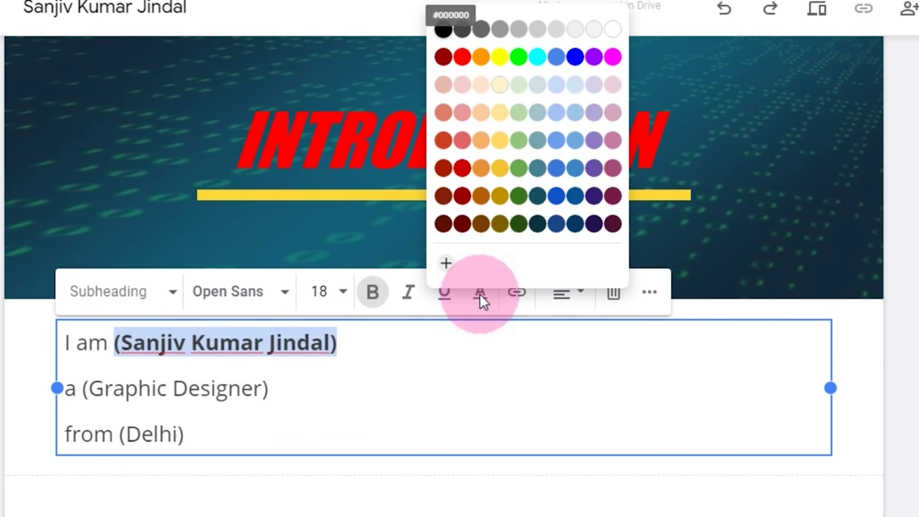
left_click(463, 57)
Make '(Graphic Designer)' on line two bold and red, then finish editing.
left_click(309, 394)
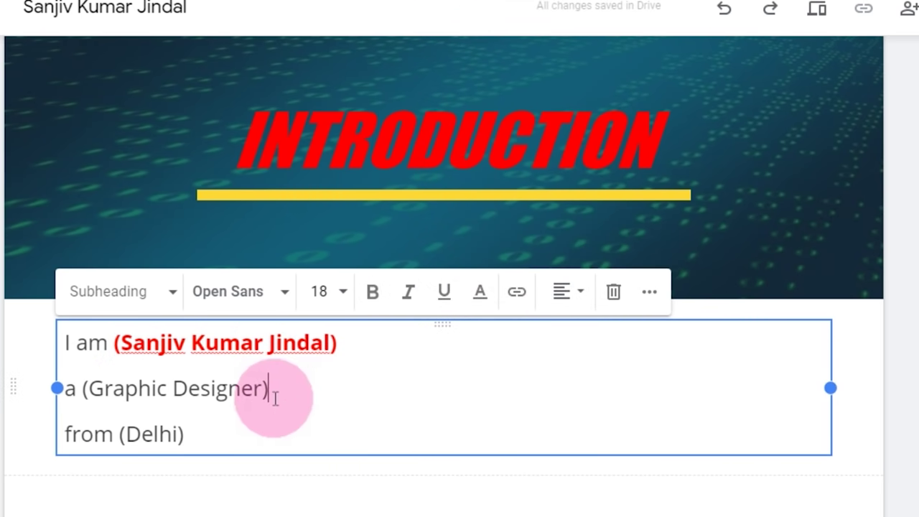
left_click_drag(270, 391, 80, 388)
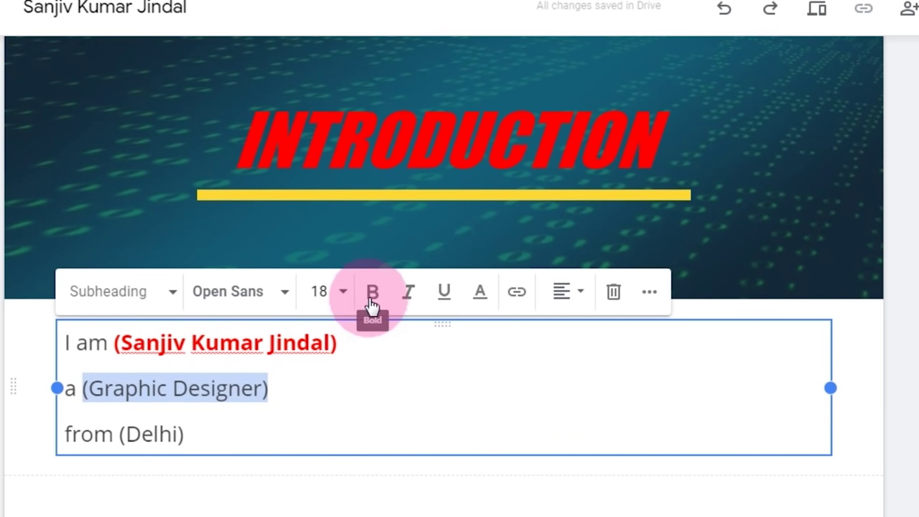
left_click(372, 291)
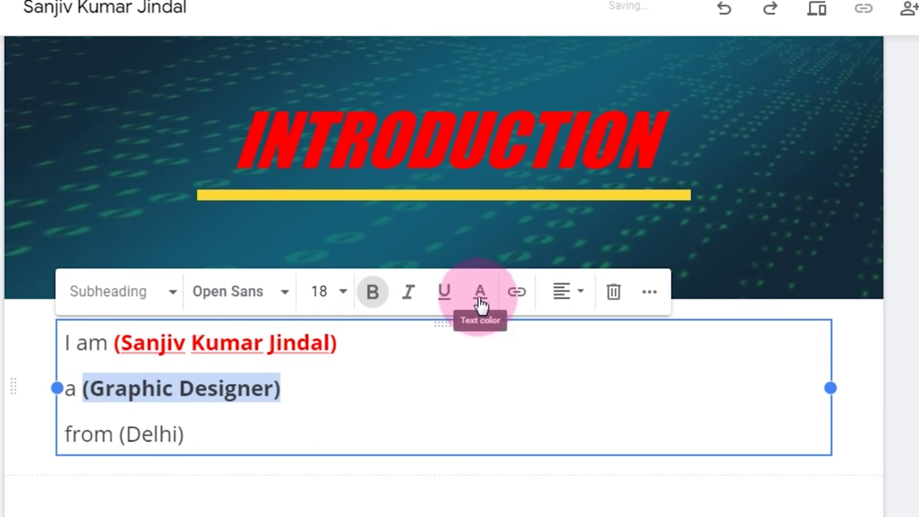
left_click(479, 294)
left_click(441, 55)
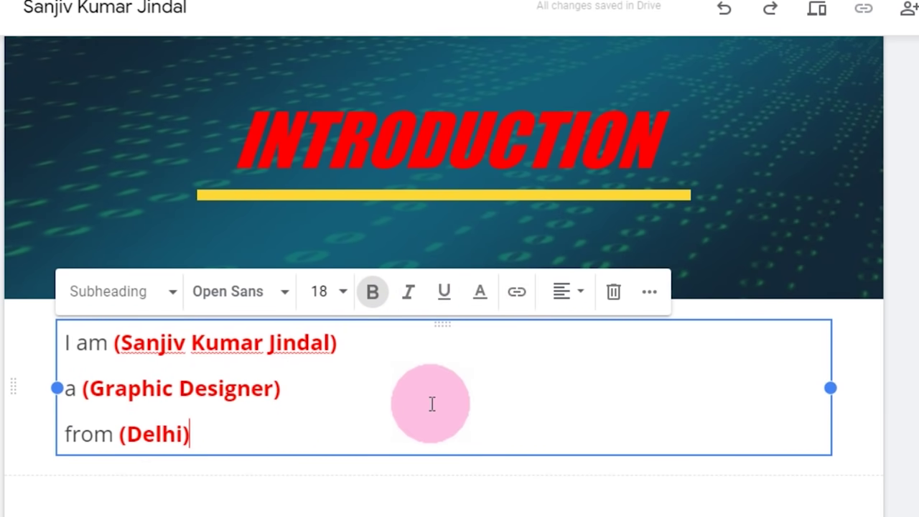
key("Escape")
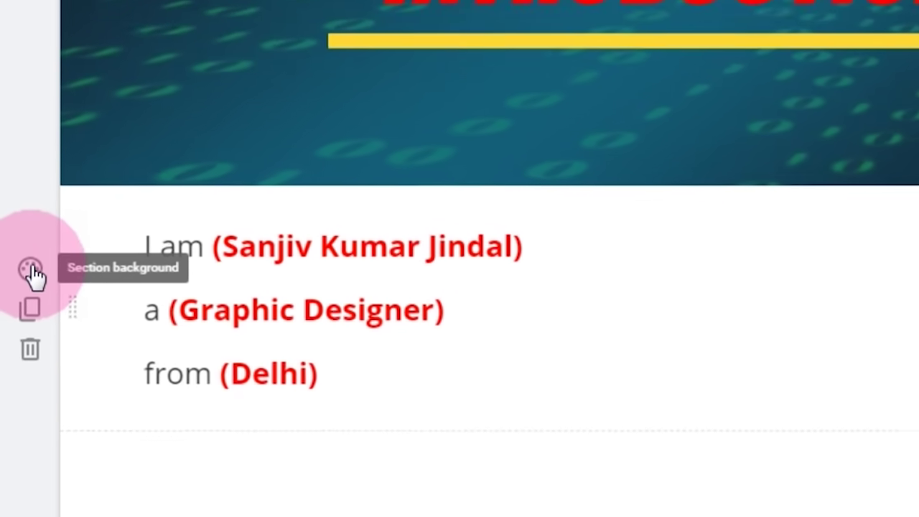
Set the intro section background to yellow Emphasis 2 after trying light grey.
left_click(30, 252)
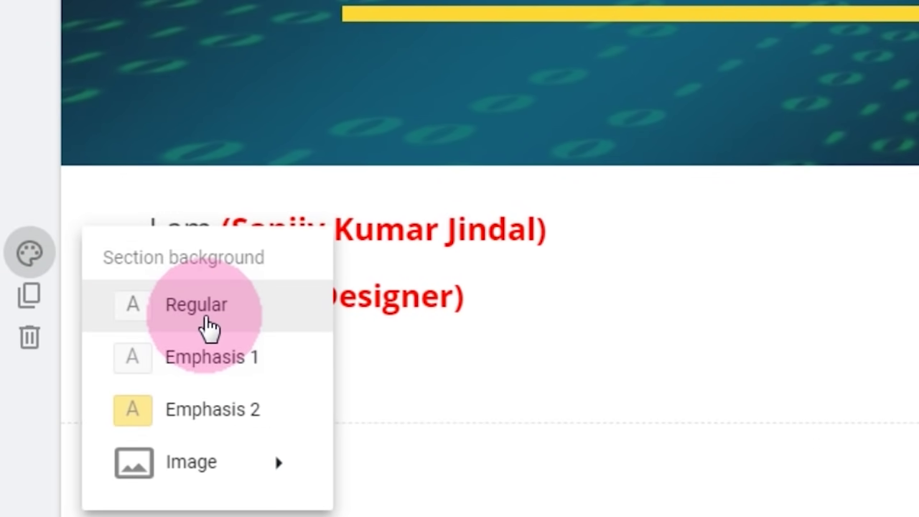
mouse_move(235, 452)
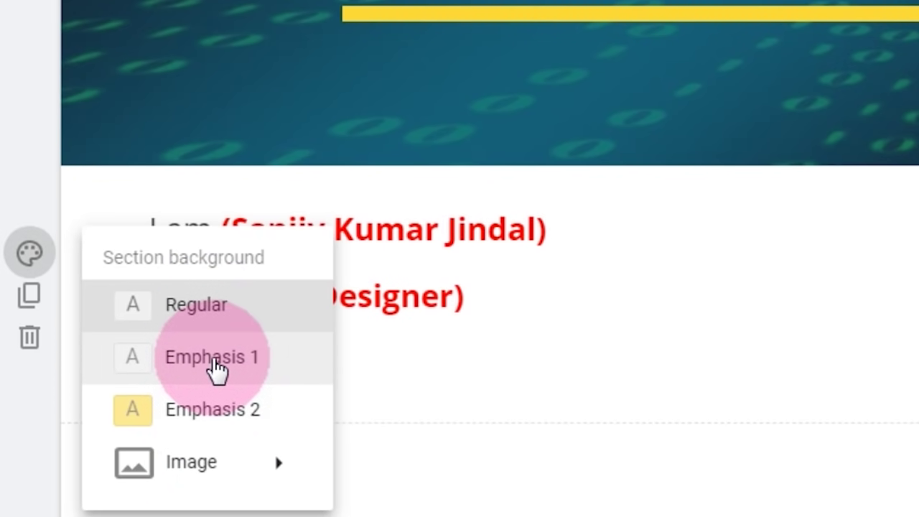
left_click(217, 369)
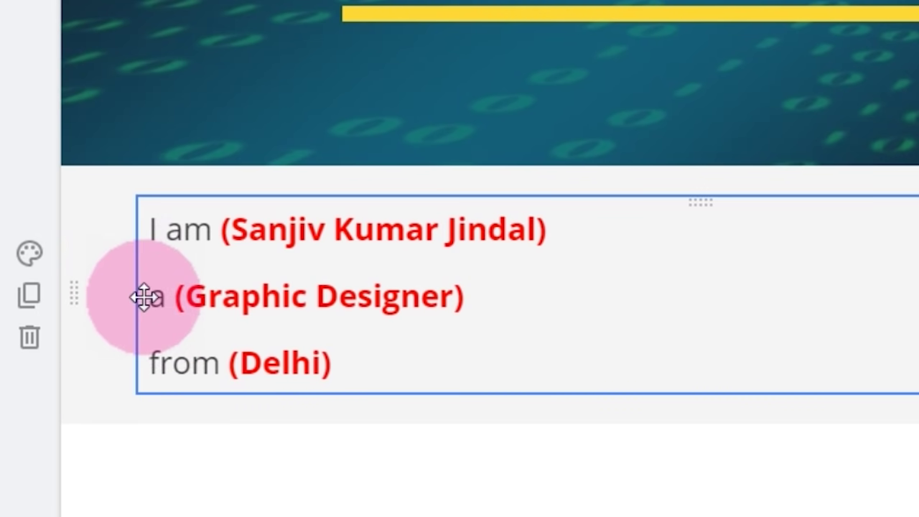
left_click(31, 253)
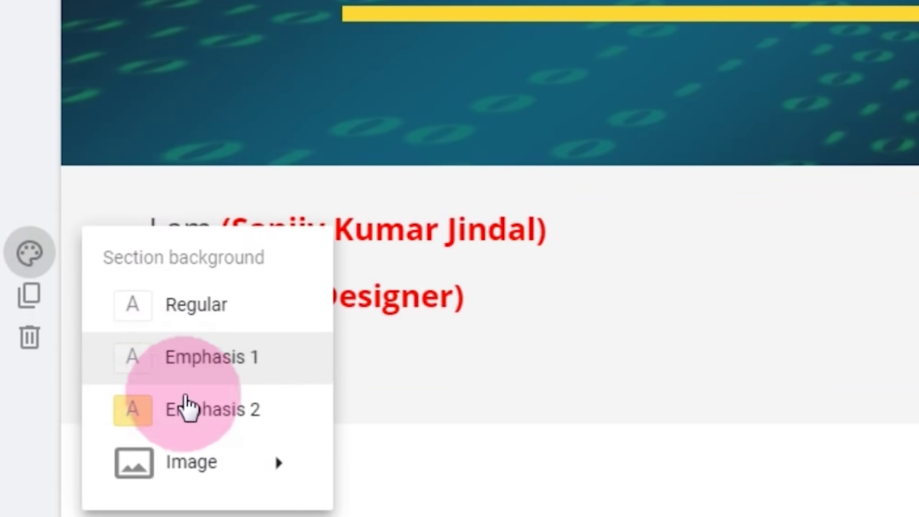
left_click(223, 415)
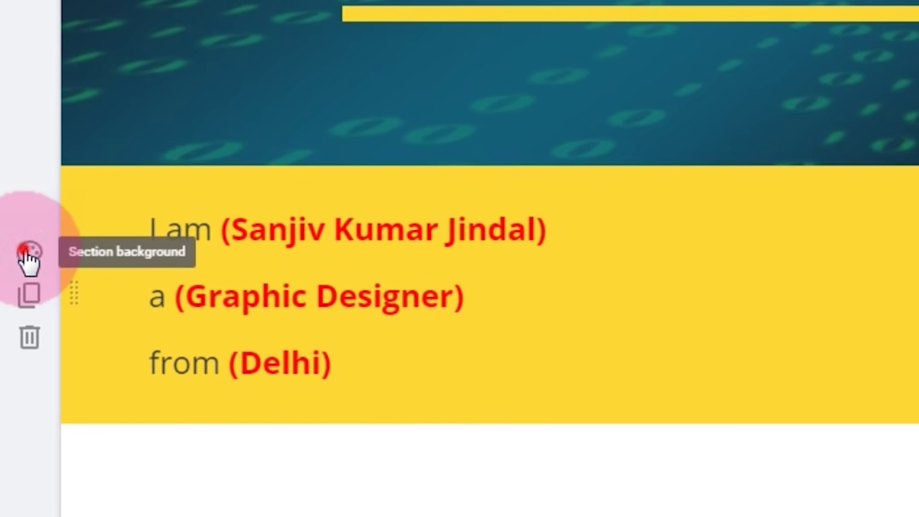
Review the Image background options and close the menu without changes.
left_click(29, 255)
left_click(142, 496)
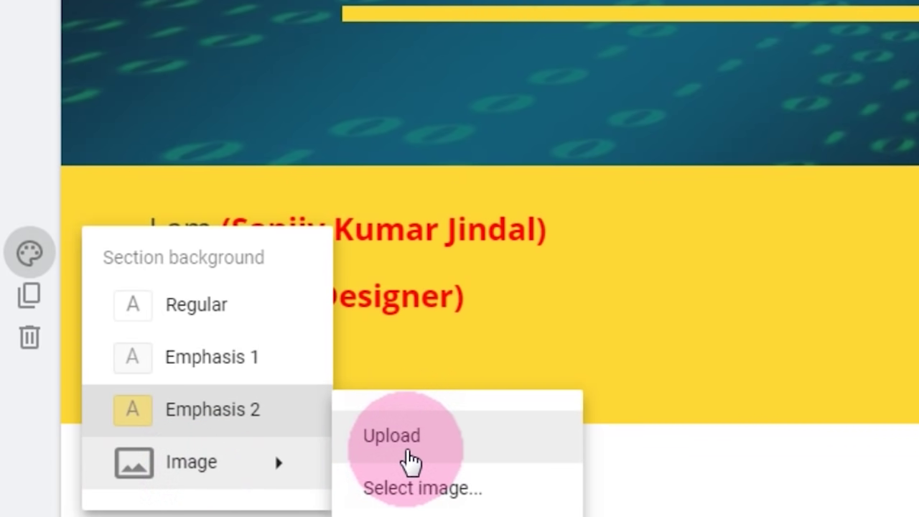
left_click(454, 505)
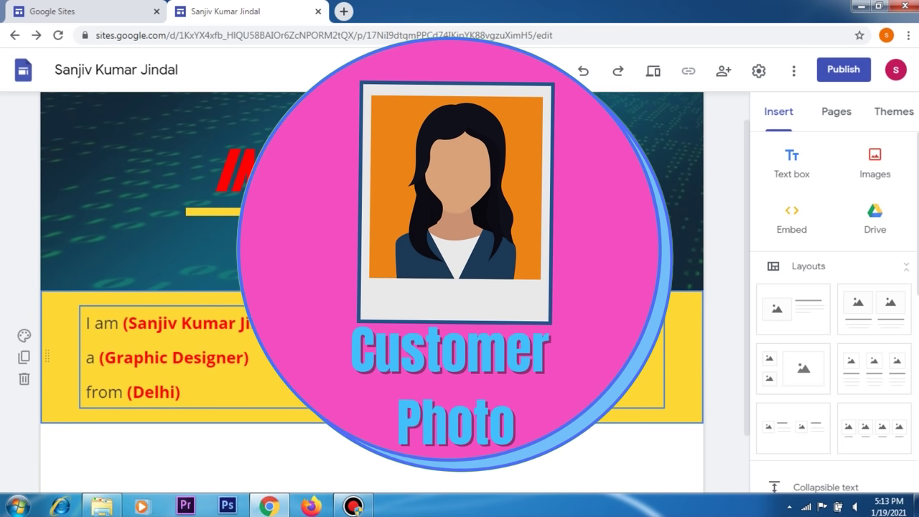
Narrow the intro text box to free space on its right.
left_click(664, 359)
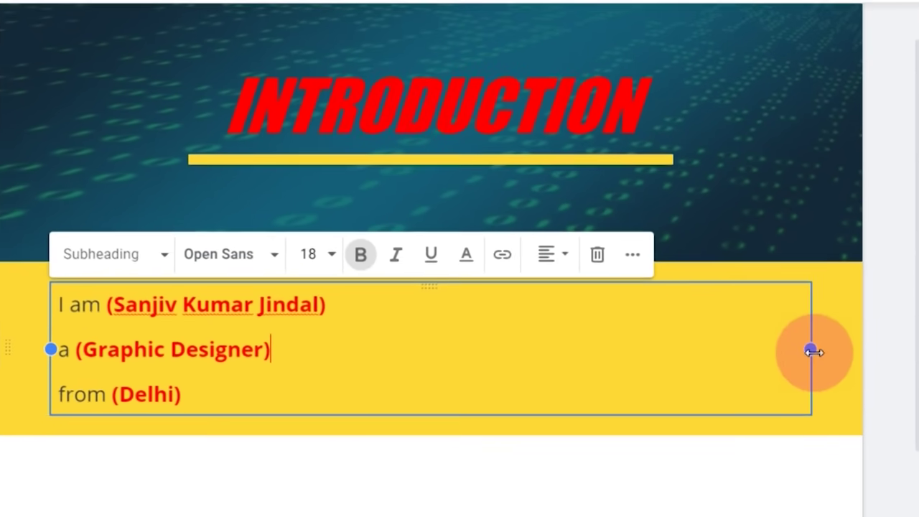
left_click_drag(865, 348, 416, 368)
left_click(655, 234)
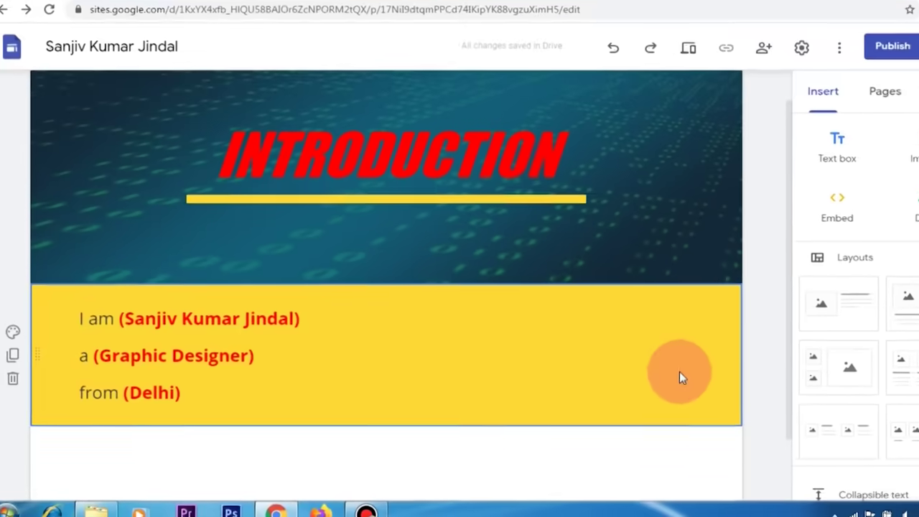
Upload the profile photo from the computer onto the page via Insert > Images.
left_click(883, 151)
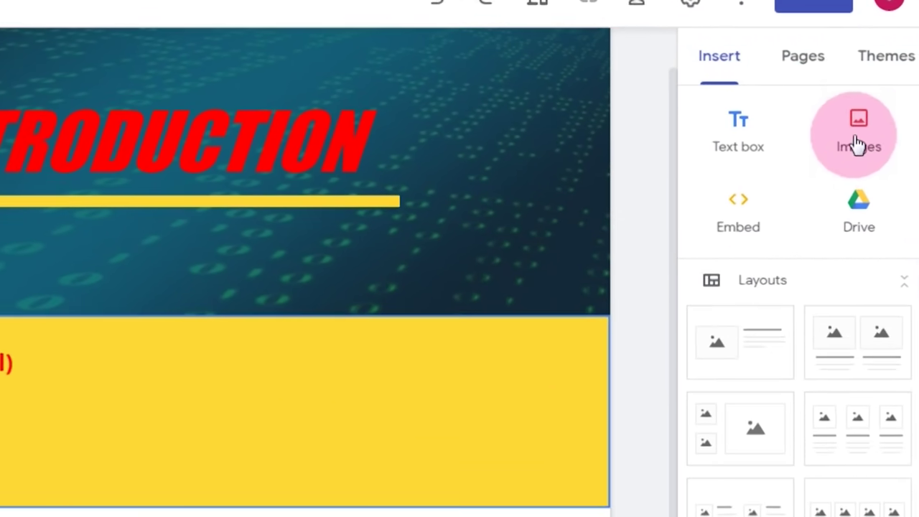
left_click(859, 124)
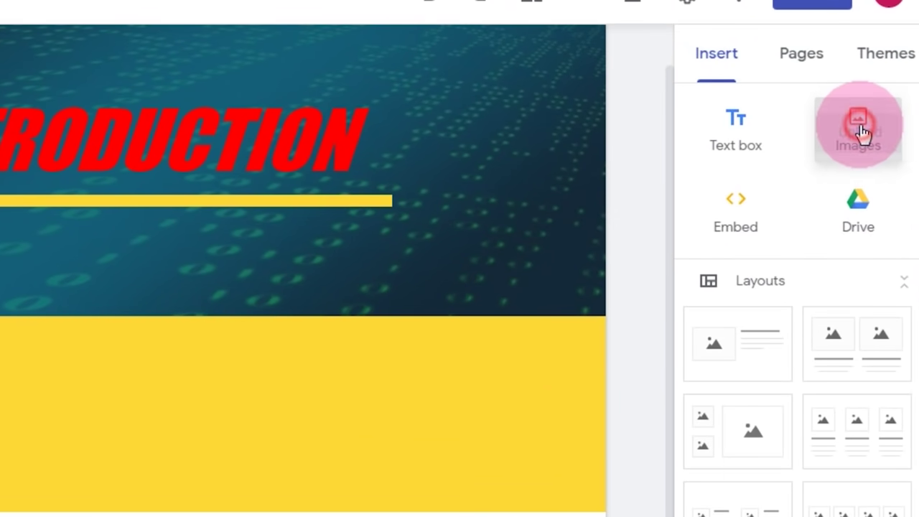
left_click(831, 204)
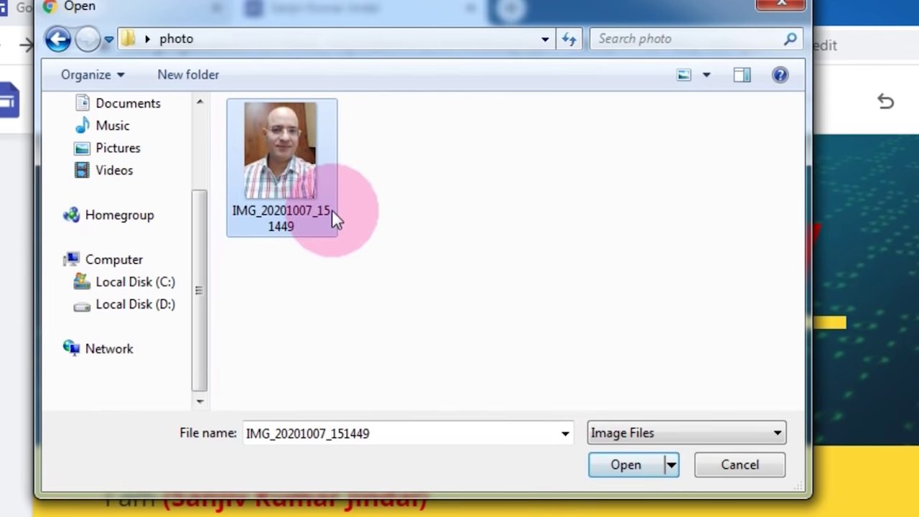
left_click(285, 154)
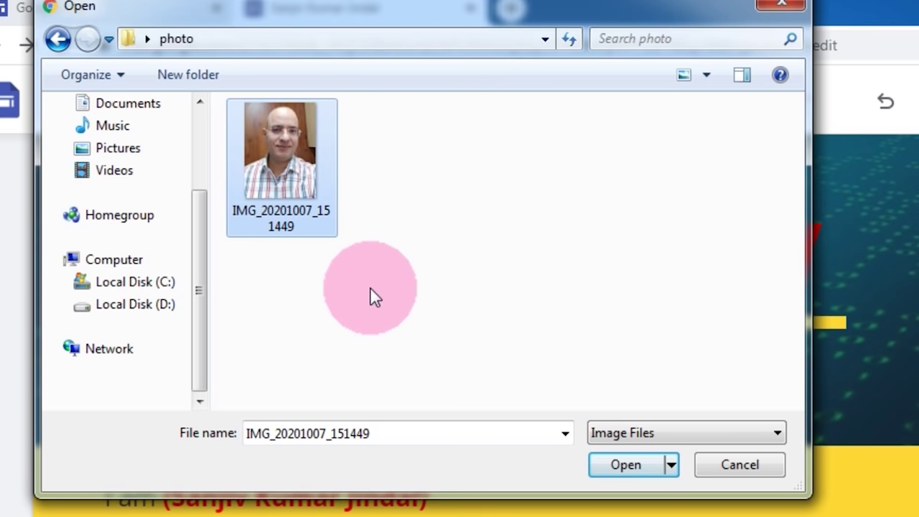
left_click(609, 471)
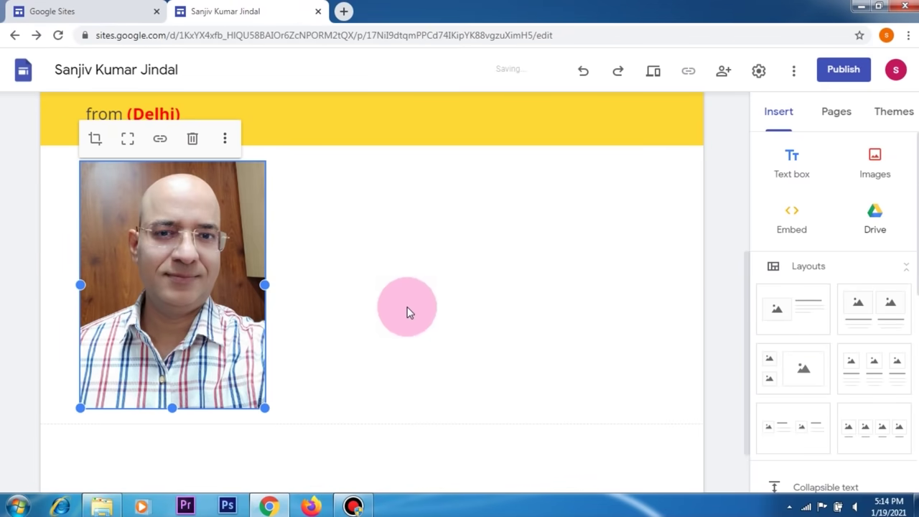
scroll(427, 302, "up", 3)
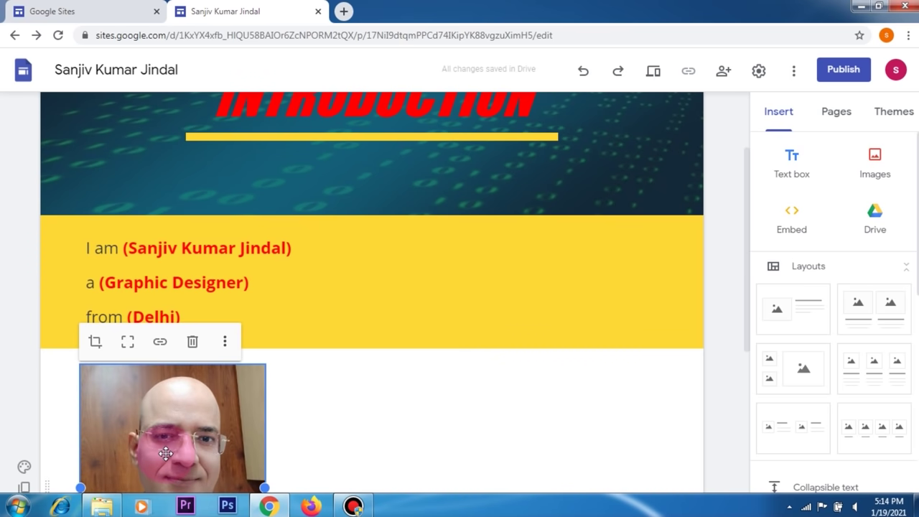
Move the profile photo into the yellow section right of the text and shrink it.
left_click_drag(165, 453, 495, 273)
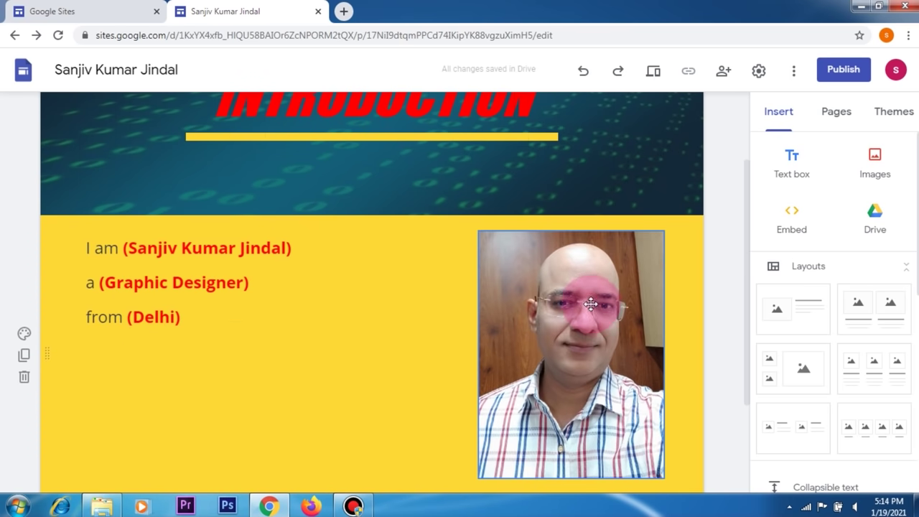
left_click_drag(679, 475, 624, 390)
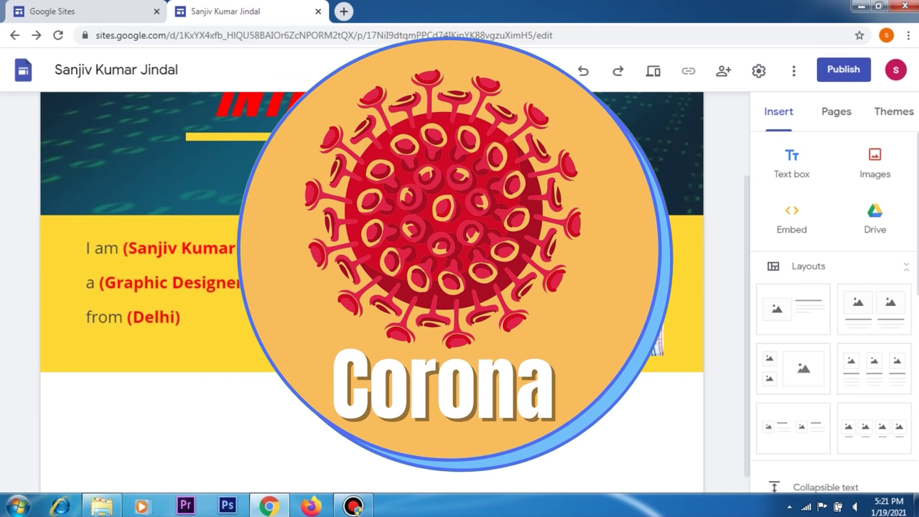
left_click(502, 389)
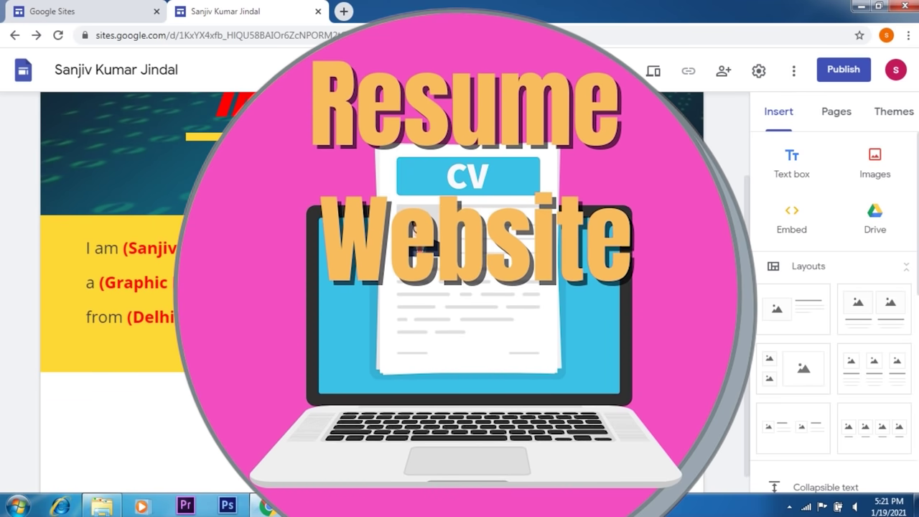
left_click(503, 390)
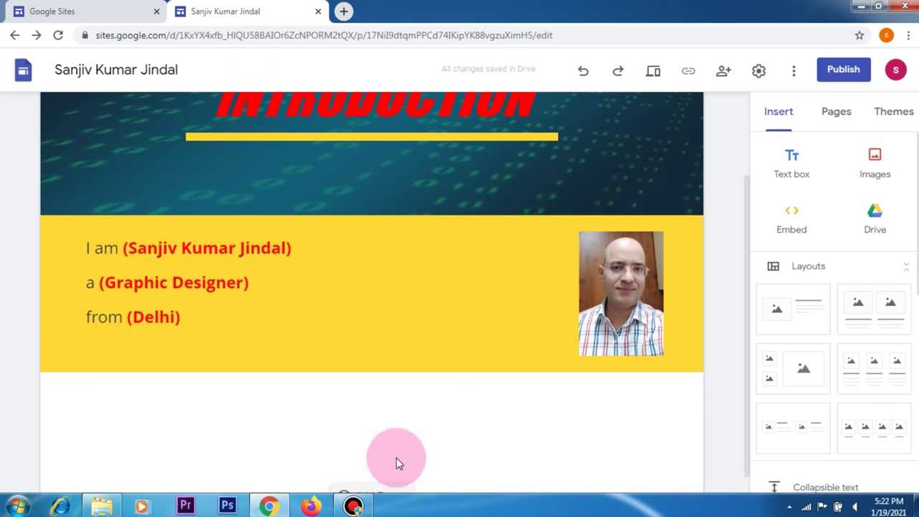
scroll(413, 449, "down", 1)
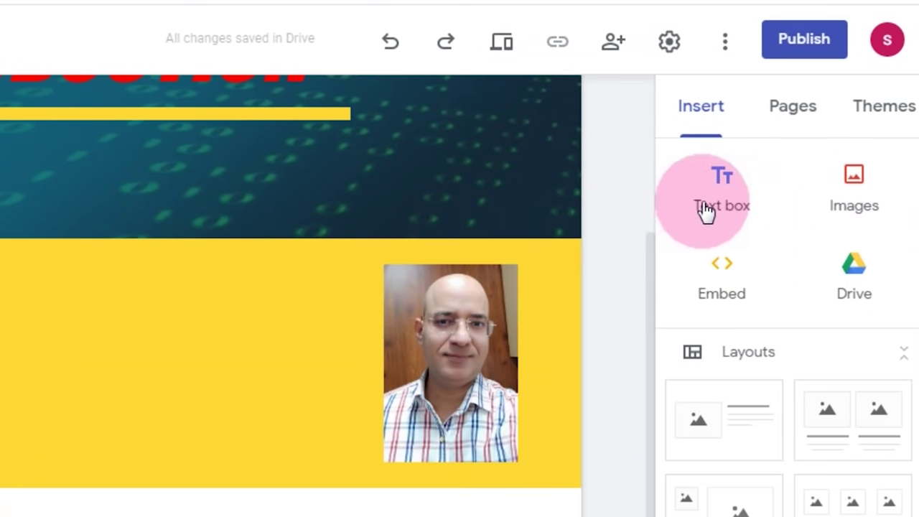
Add a text box below the intro section with 'SHORT INTRO VIDEO' in Heading style.
left_click(710, 201)
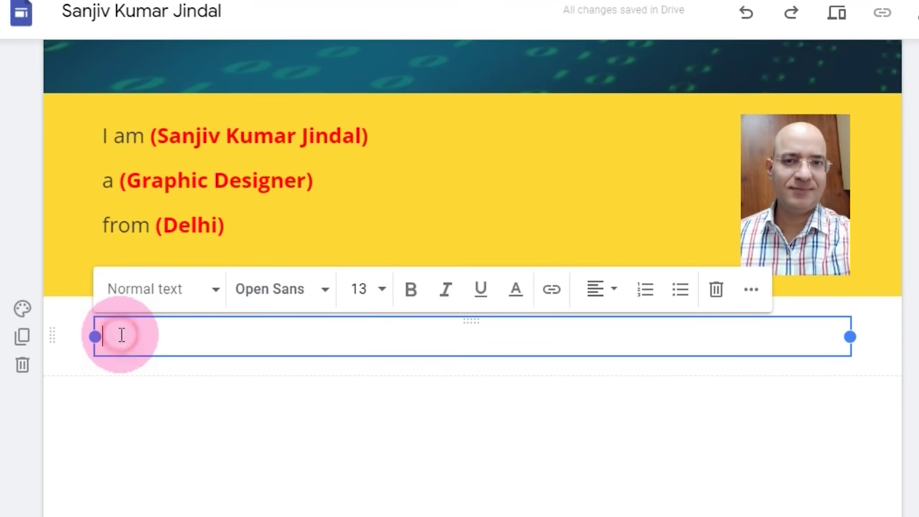
type("s")
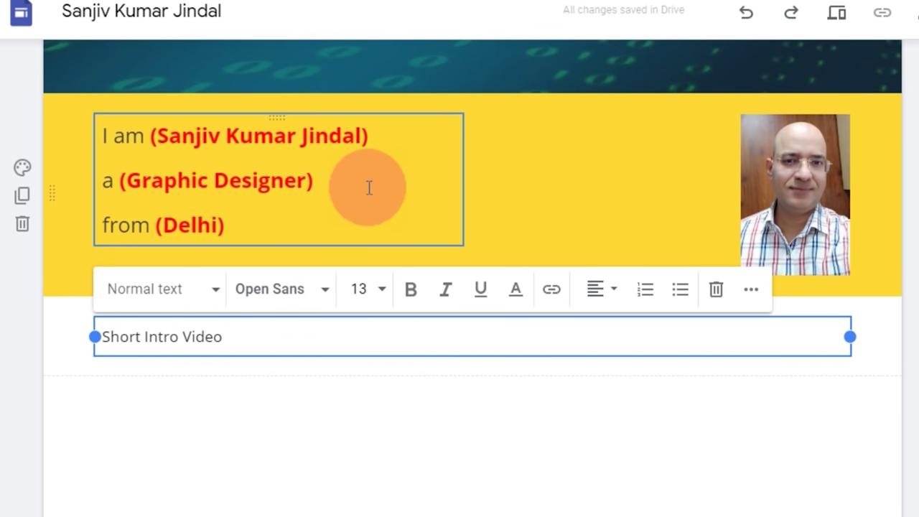
left_click(212, 290)
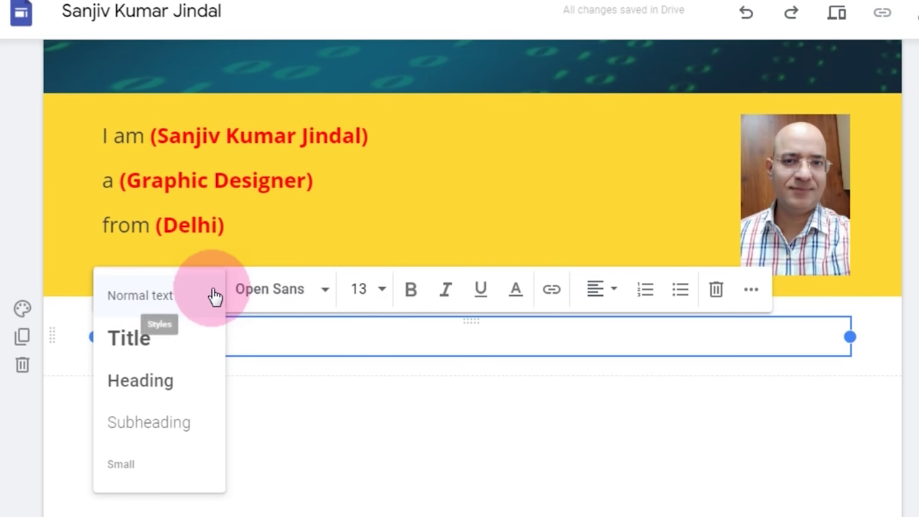
left_click(146, 386)
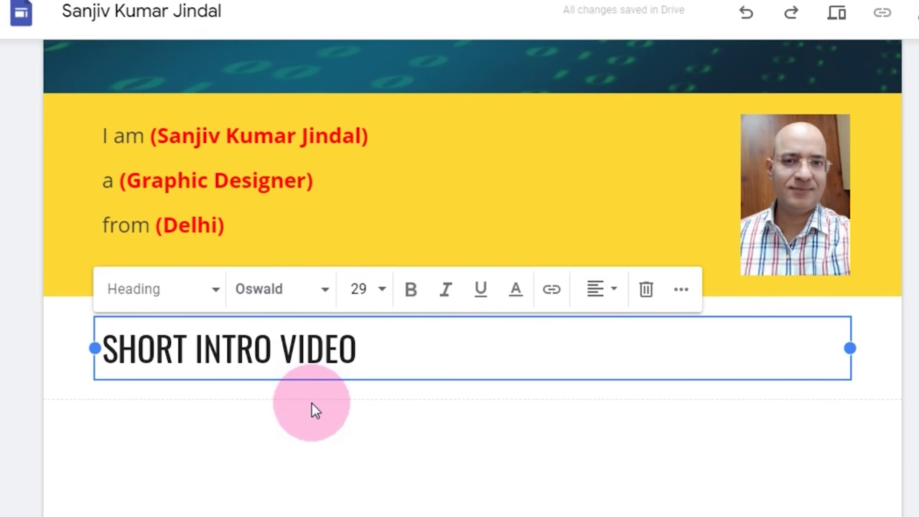
Make the 'SHORT INTRO VIDEO' heading bold red and narrow its box to fit.
triple_click(278, 355)
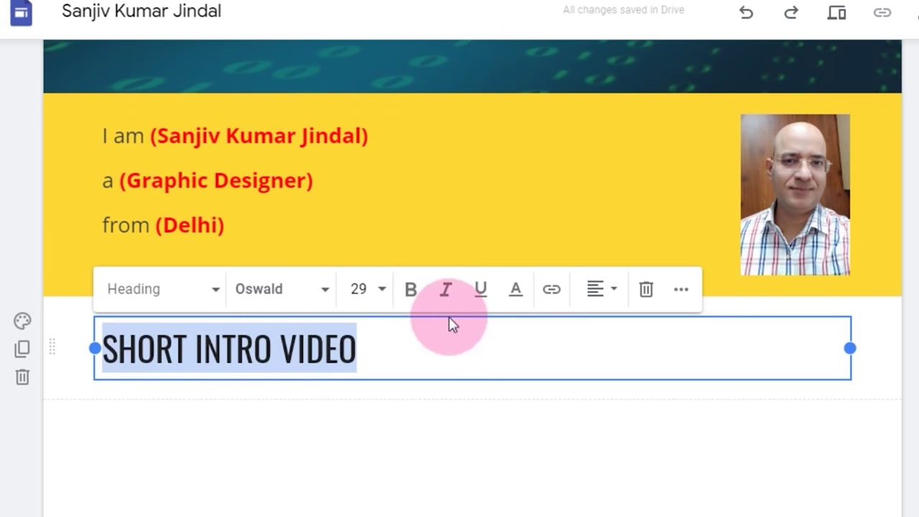
left_click(410, 289)
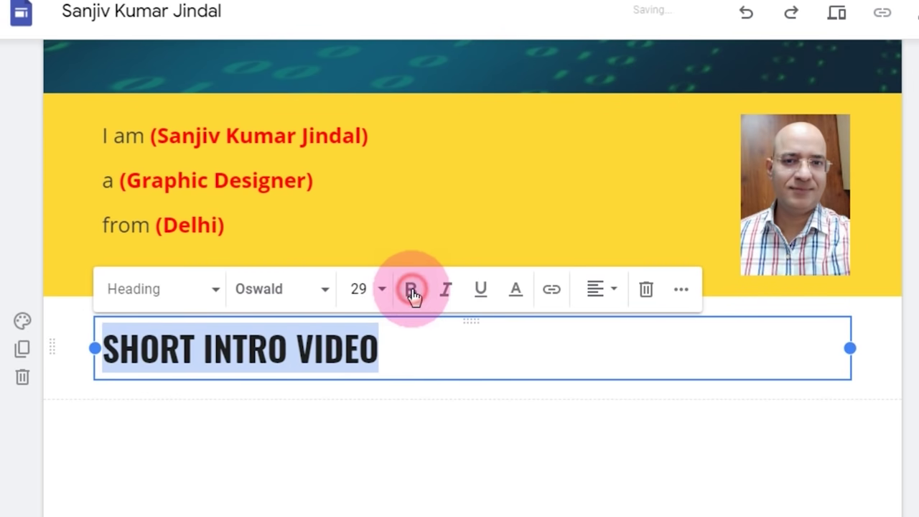
left_click(515, 290)
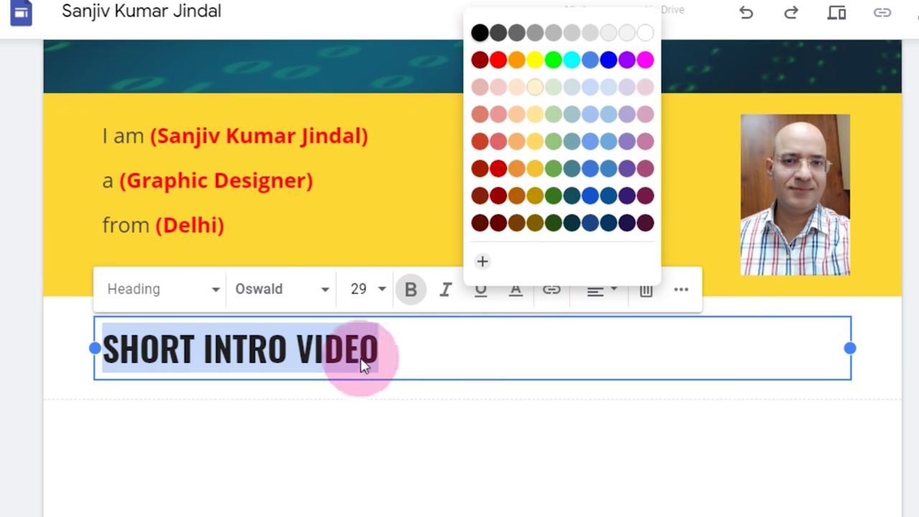
left_click(498, 61)
left_click_drag(850, 345, 237, 316)
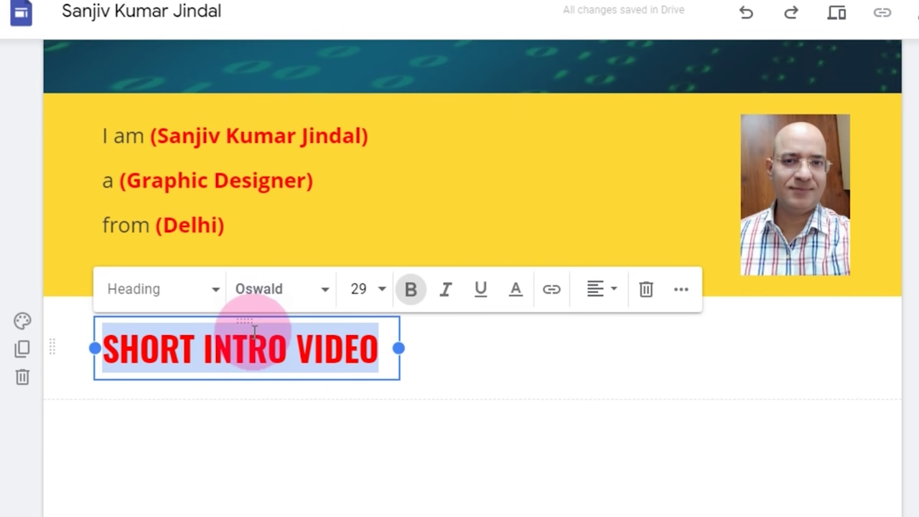
left_click(207, 323)
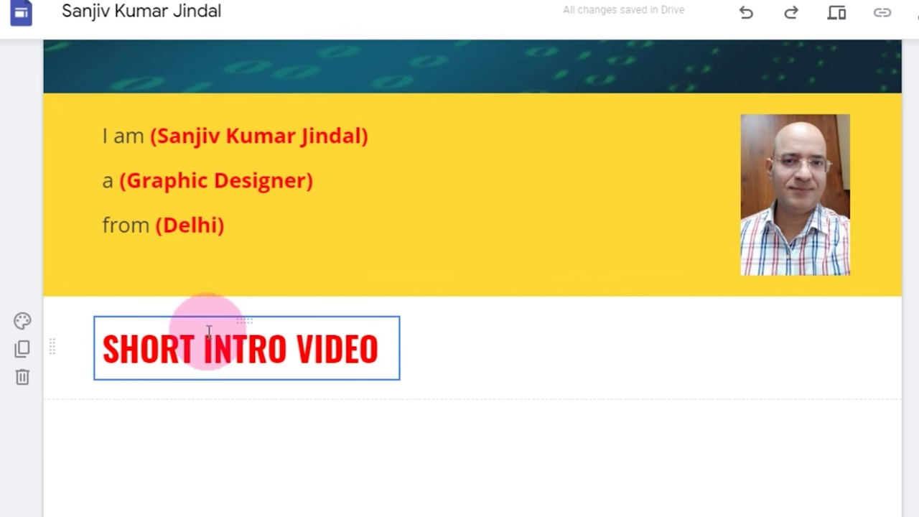
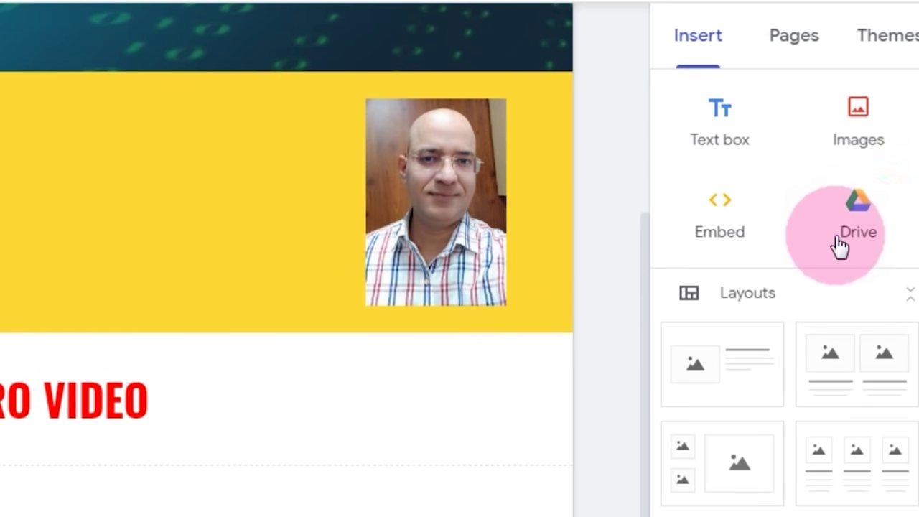
Insert resume video.mp4 from Google Drive beneath the SHORT INTRO VIDEO heading.
left_click(856, 206)
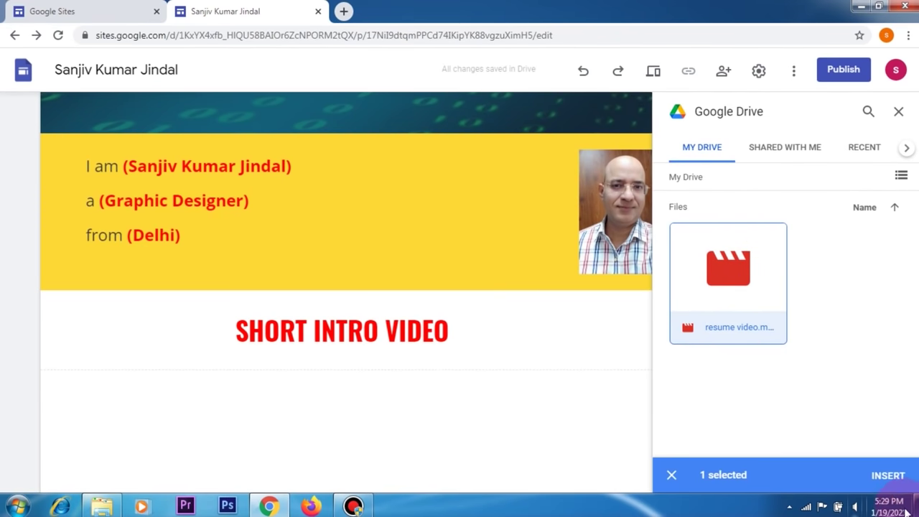
left_click(889, 476)
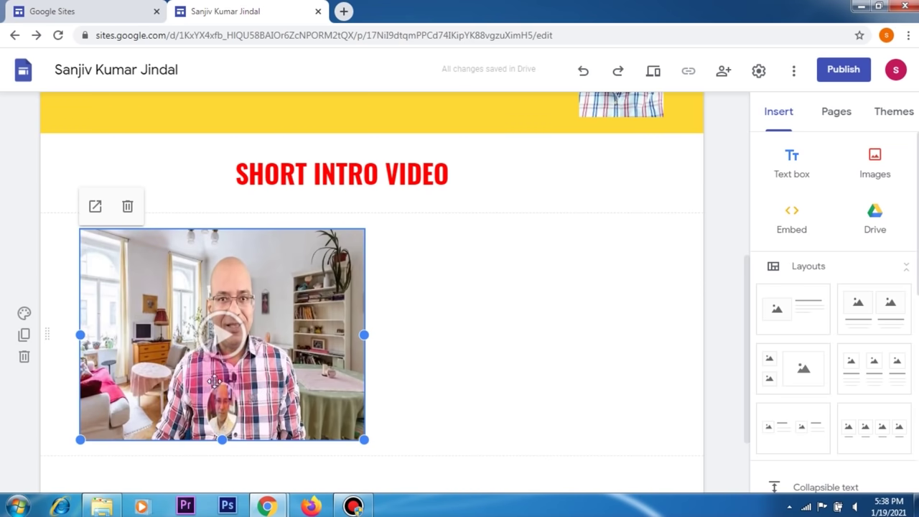
Enlarge the embedded resume video and move it to the centre of its section.
left_click(310, 350)
scroll(310, 350, "up", 5)
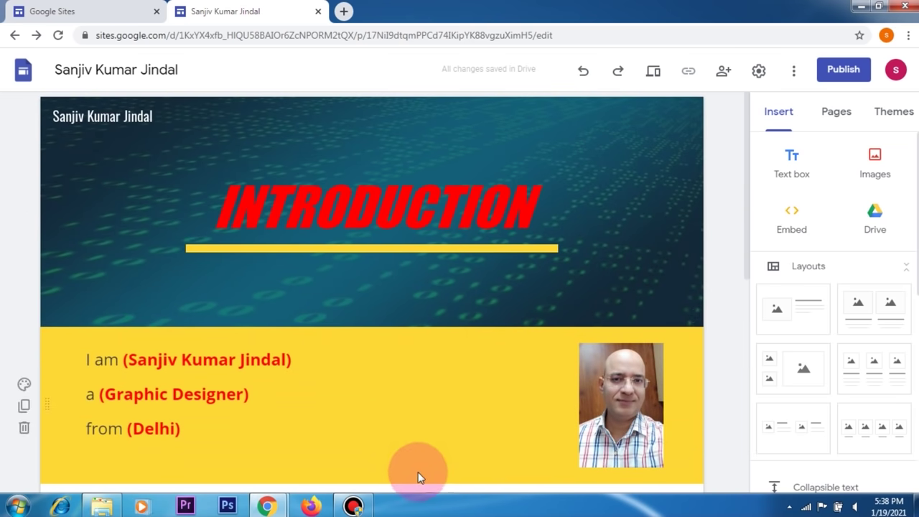
scroll(532, 458, "down", 5)
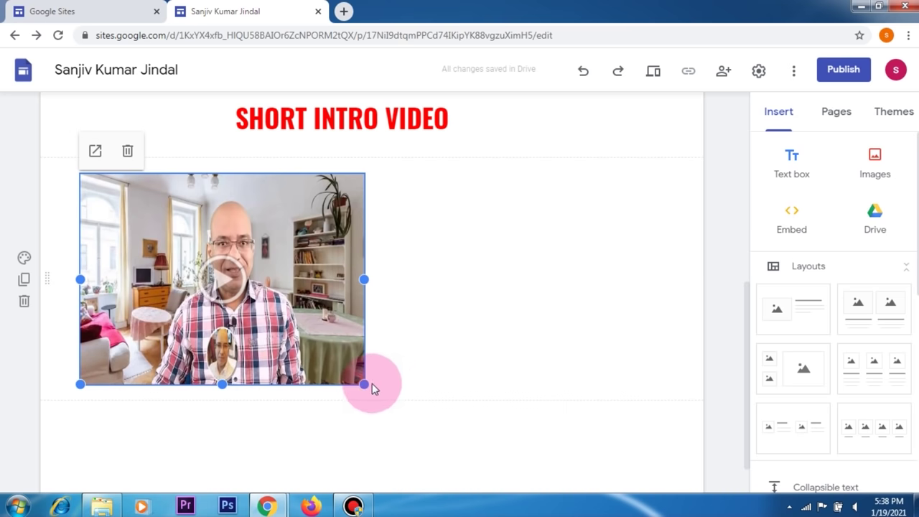
left_click_drag(371, 386, 514, 454)
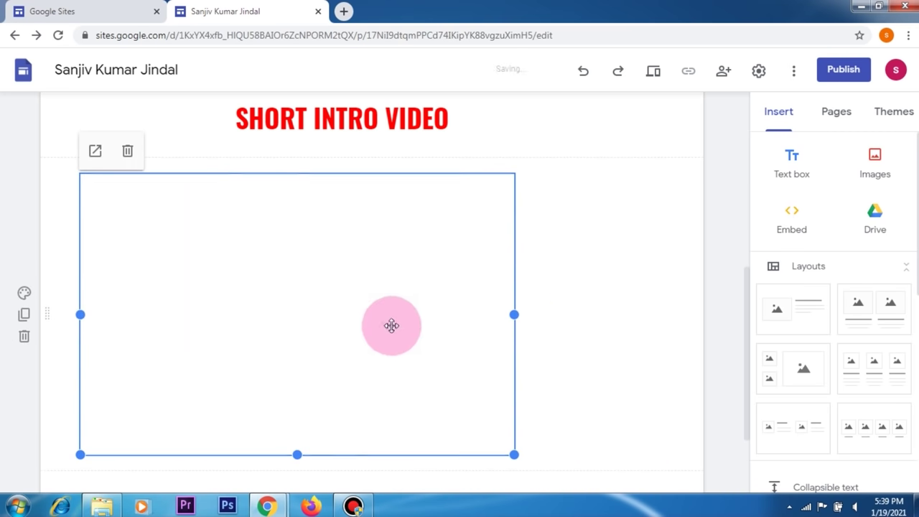
left_click_drag(391, 325, 358, 216)
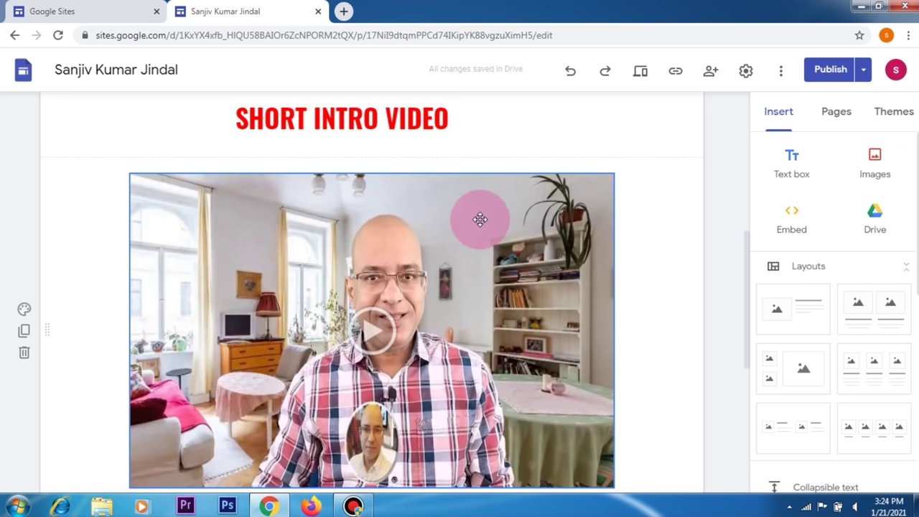
Open Google Drive in a new tab and select resume video.mp4.
left_click(343, 11)
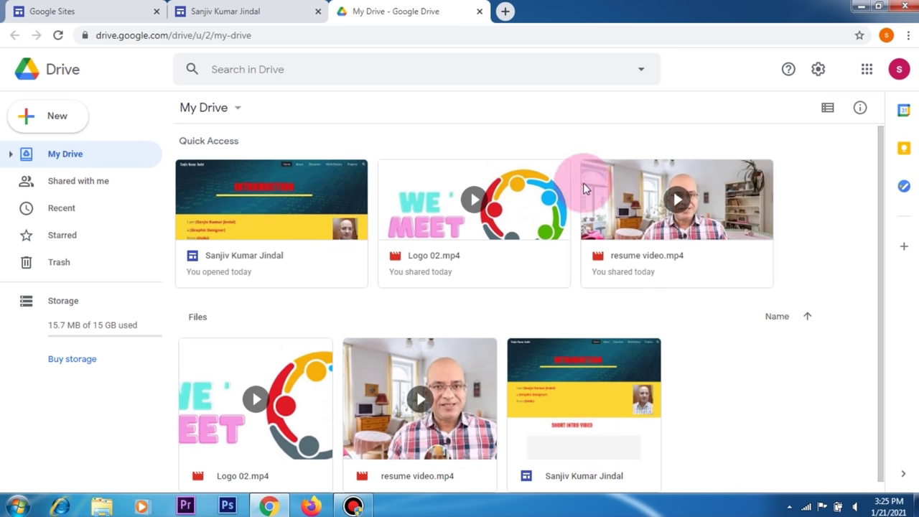
left_click(58, 35)
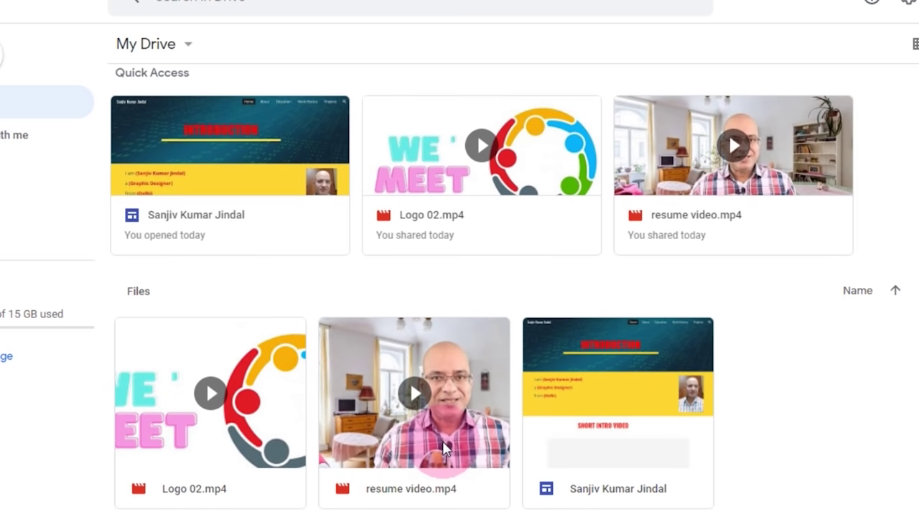
scroll(442, 441, "down", 1)
left_click(410, 441)
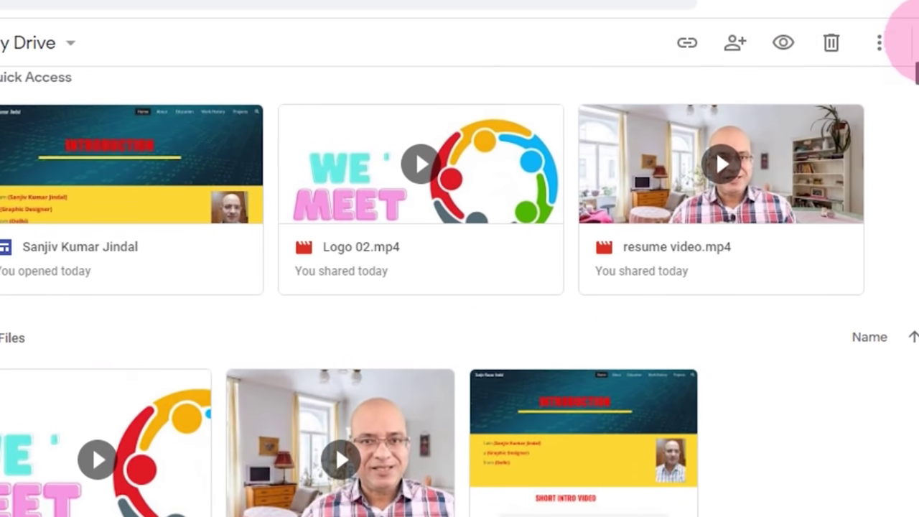
Set the video's link sharing to Anyone with the link as Viewer.
left_click(735, 47)
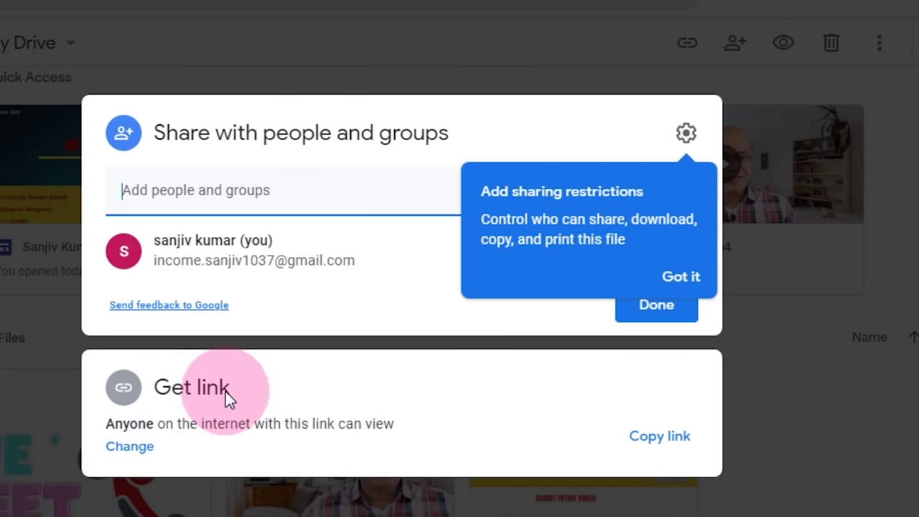
left_click(124, 452)
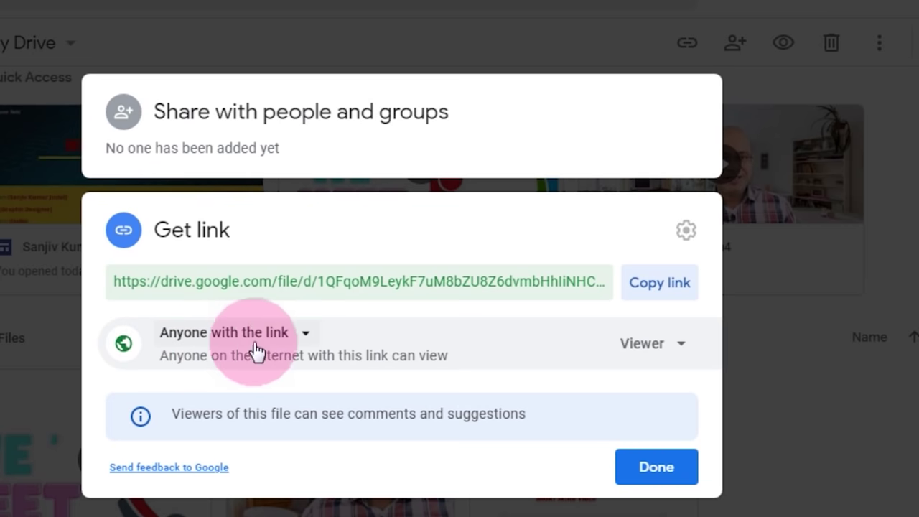
left_click(681, 348)
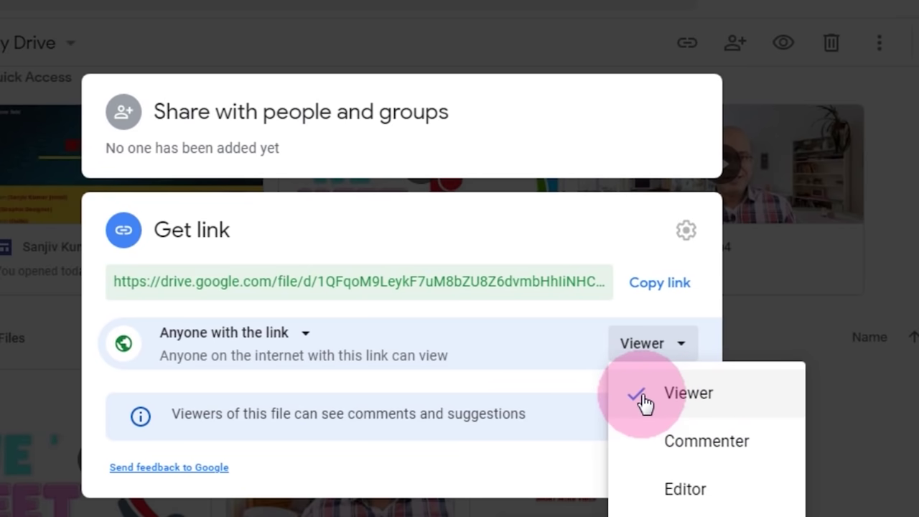
left_click(642, 400)
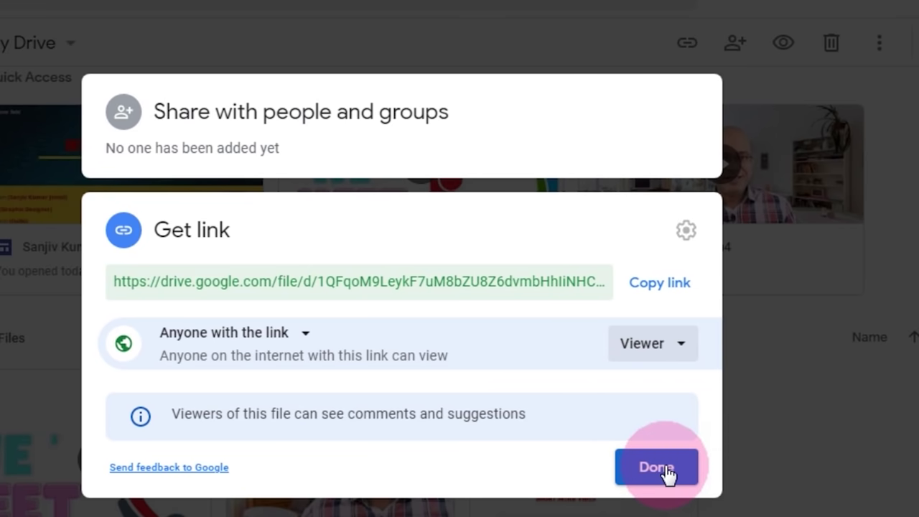
left_click(665, 473)
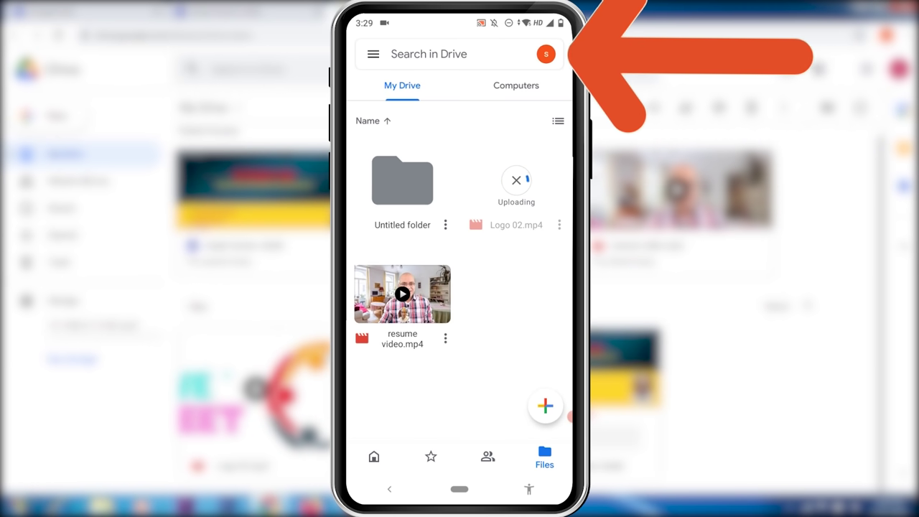
Confirm the signed-in account and open sharing for resume video.mp4 to review its access.
left_click(545, 54)
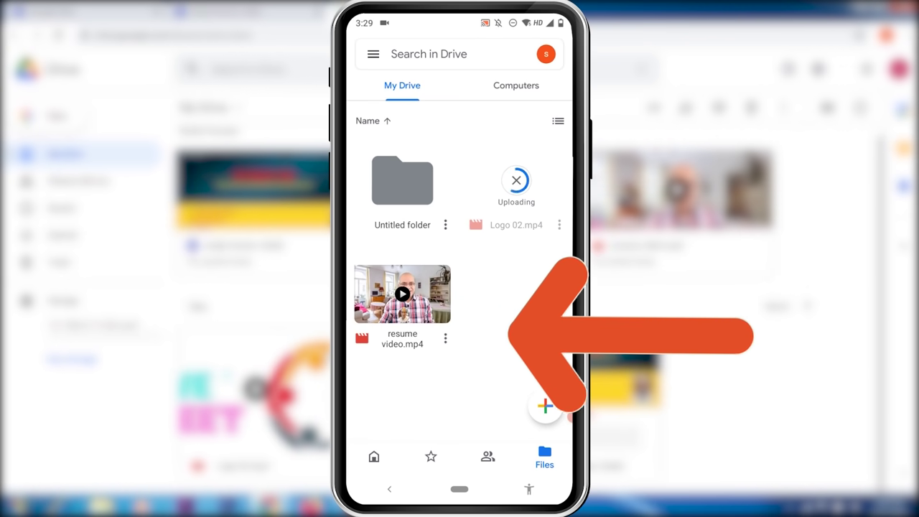
left_click(445, 338)
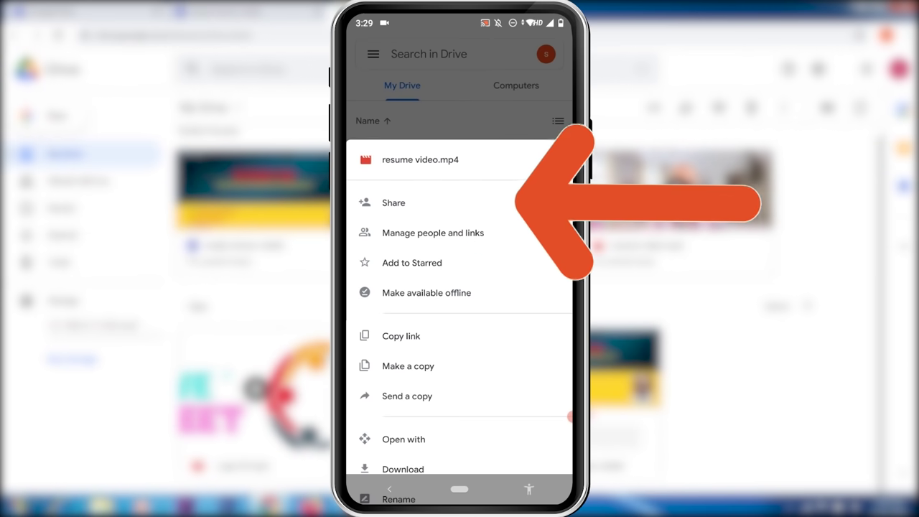
left_click(393, 202)
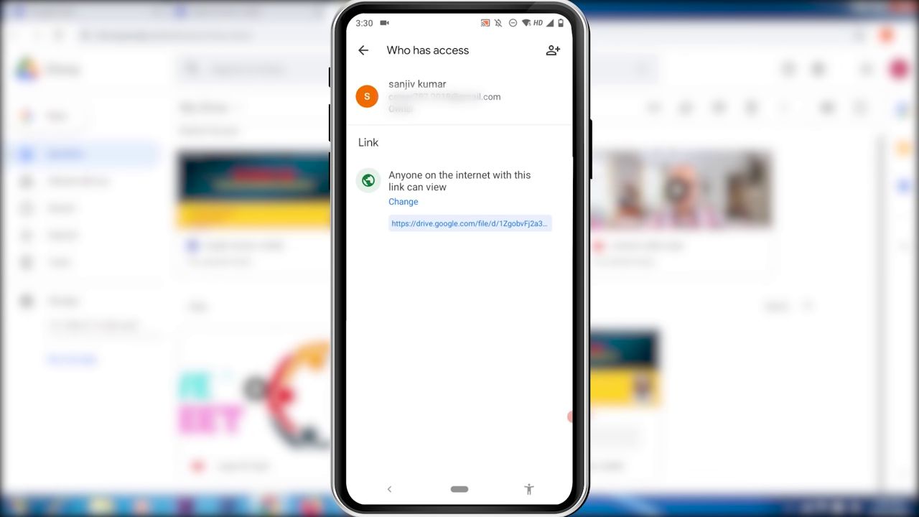
left_click(552, 49)
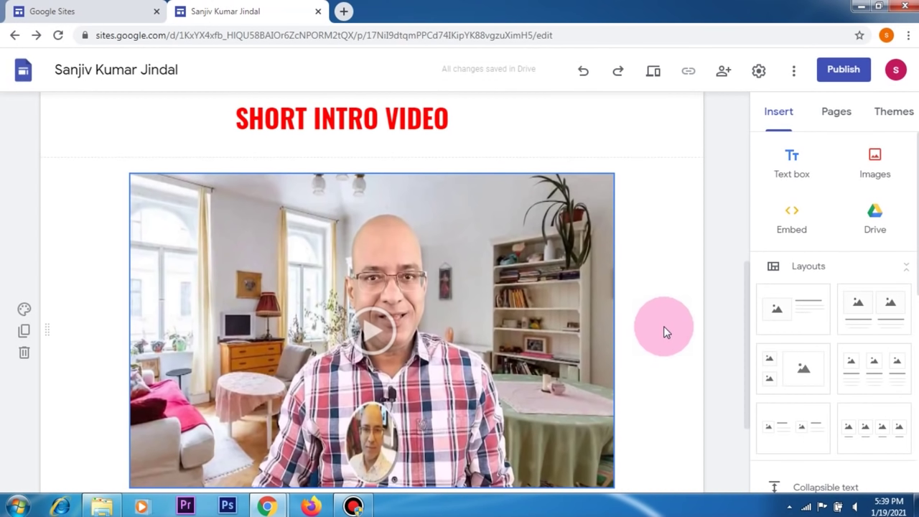
scroll(663, 326, "up", 5)
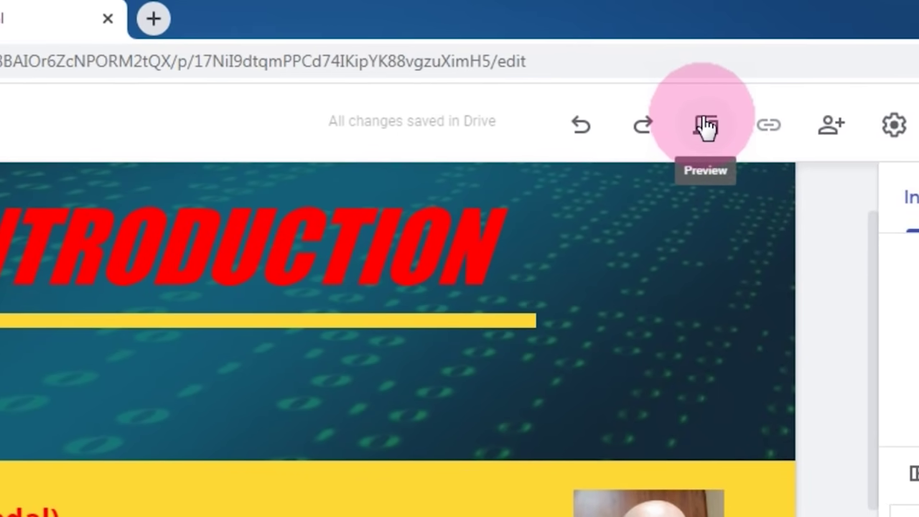
left_click(707, 128)
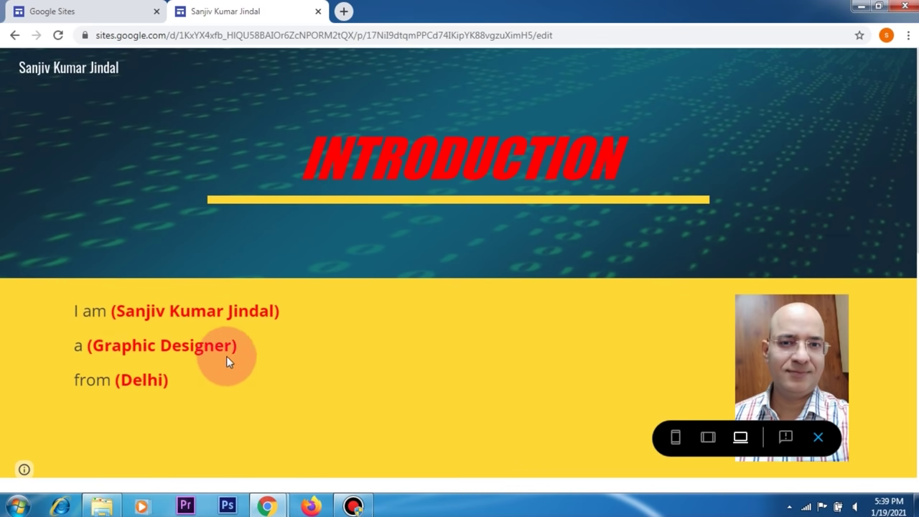
scroll(898, 307, "down", 4)
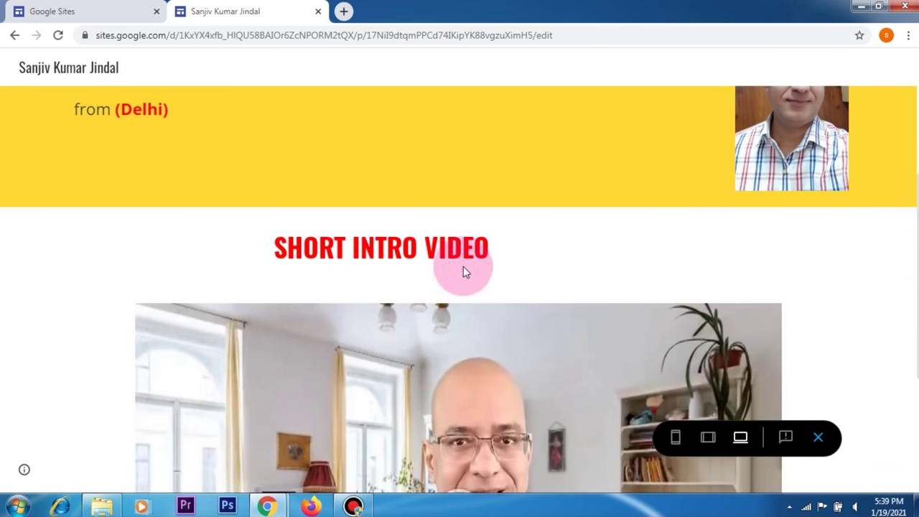
scroll(495, 276, "down", 3)
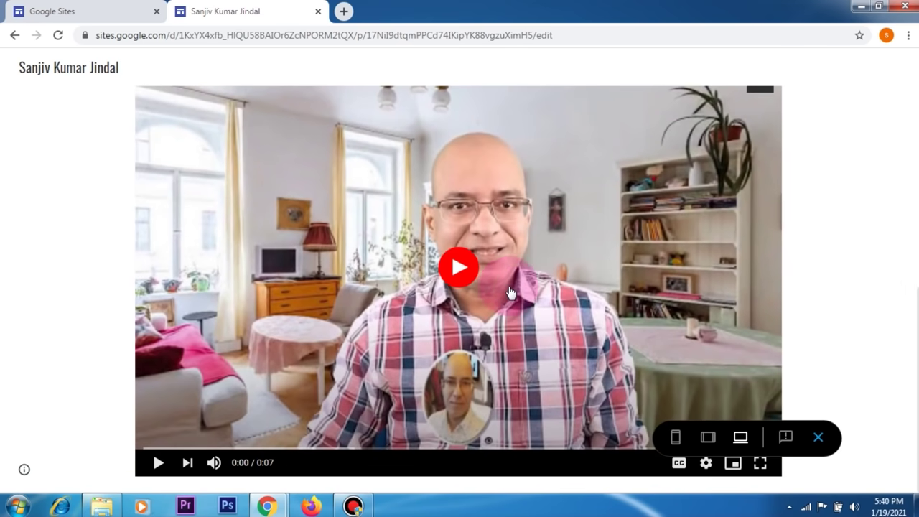
left_click(457, 267)
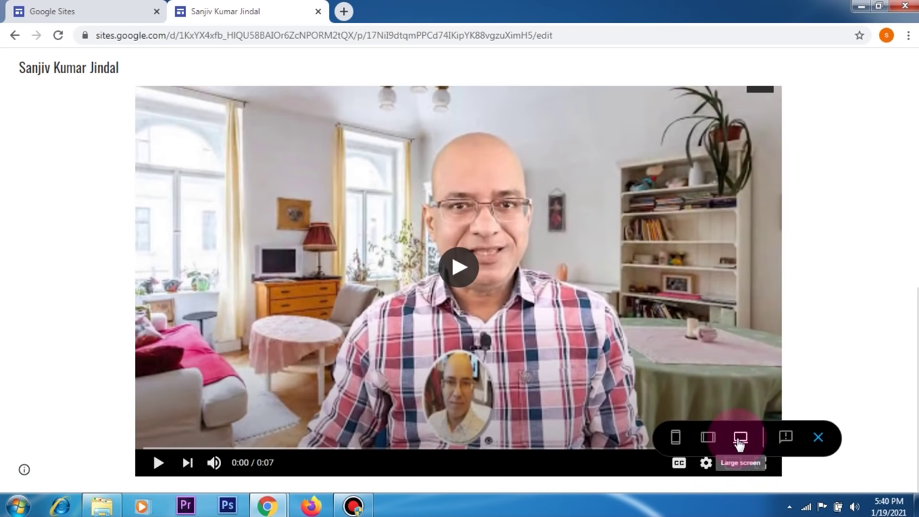
left_click(452, 265)
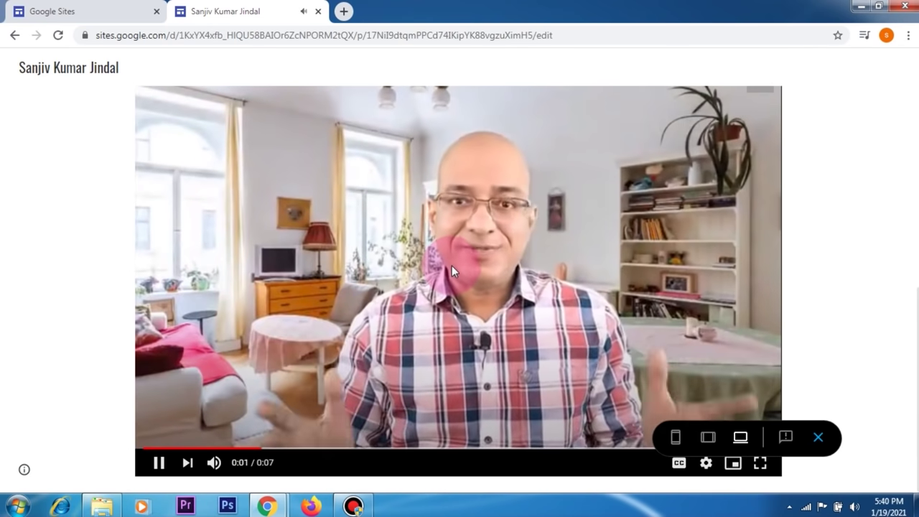
left_click(451, 266)
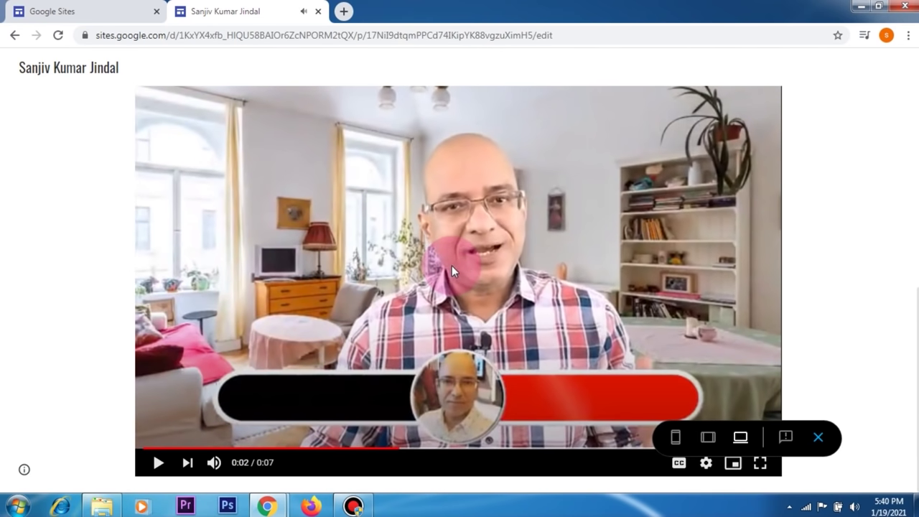
left_click(675, 439)
scroll(551, 283, "up", 5)
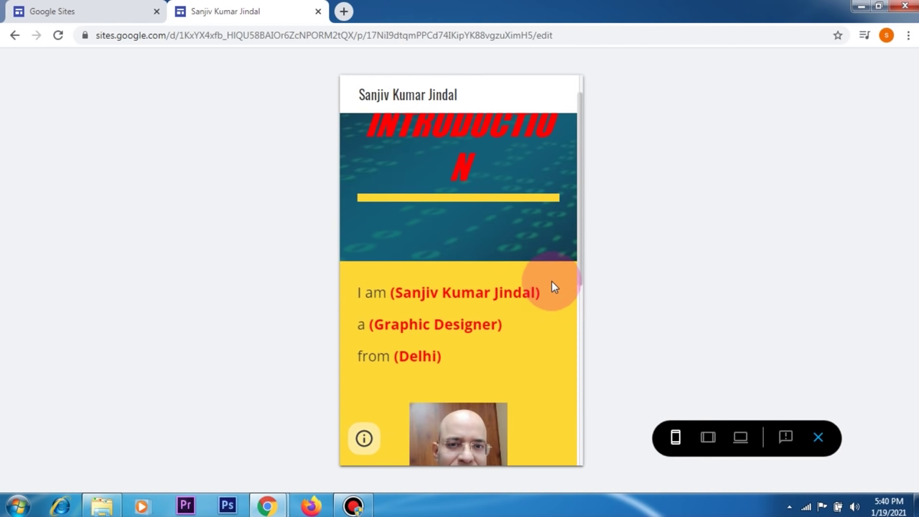
scroll(552, 280, "up", 1)
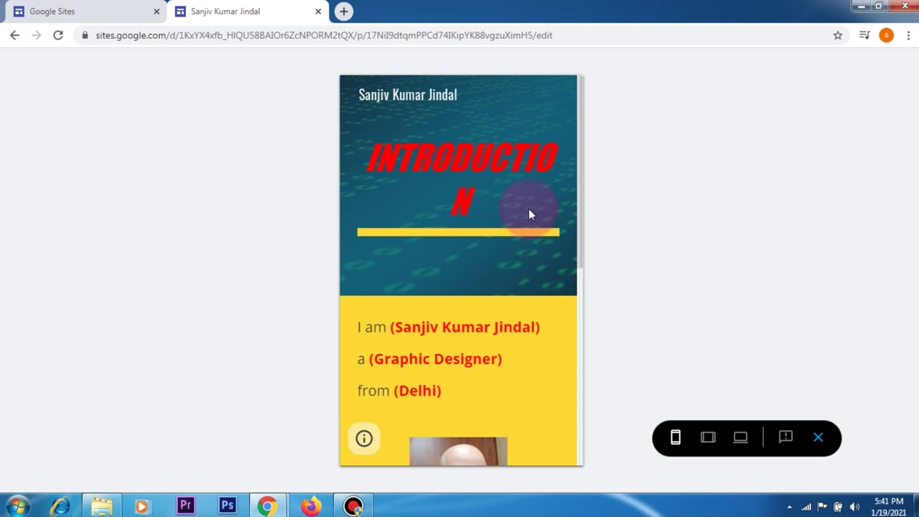
scroll(531, 216, "down", 2)
scroll(503, 391, "down", 3)
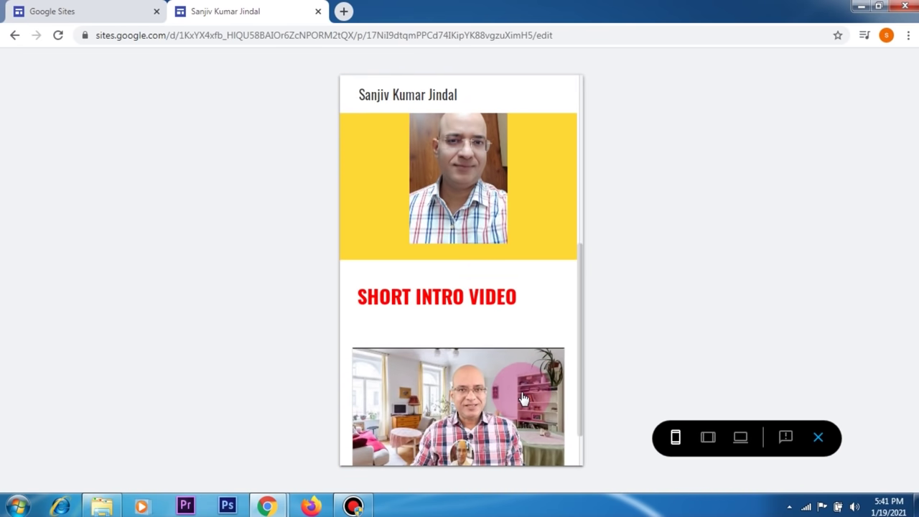
scroll(452, 409, "down", 1)
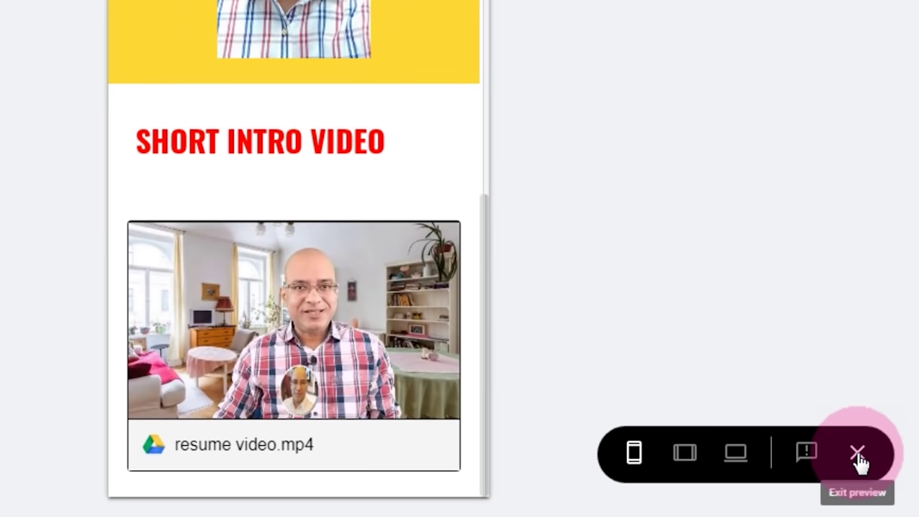
left_click(859, 455)
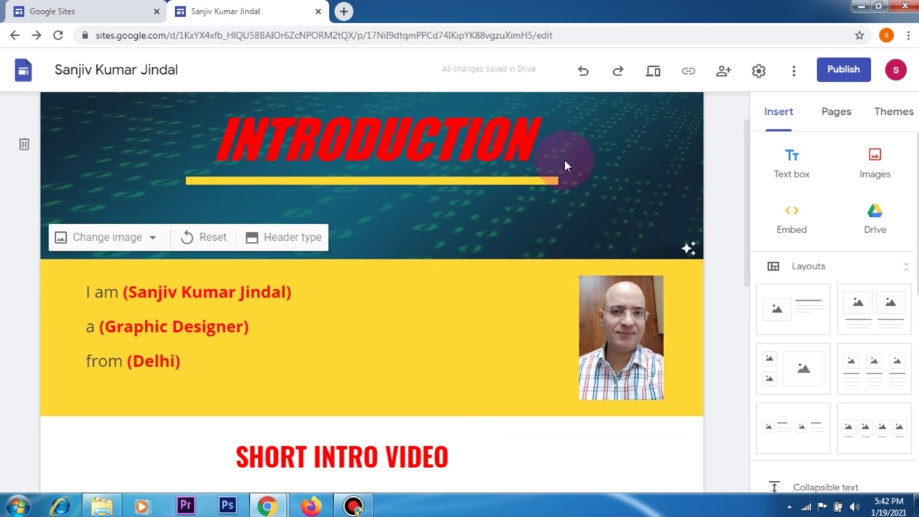
Narrow the INTRODUCTION title box so it fits the banner, then preview the site.
left_click(525, 150)
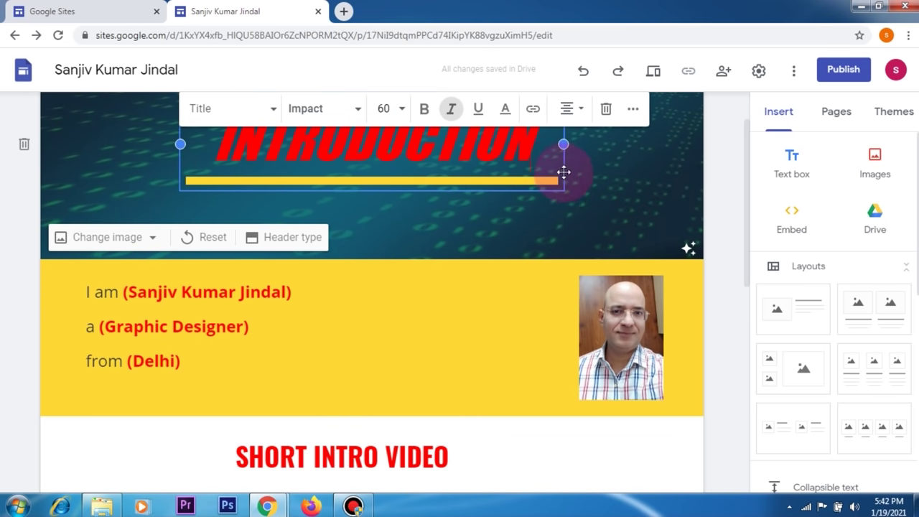
left_click_drag(562, 144, 513, 154)
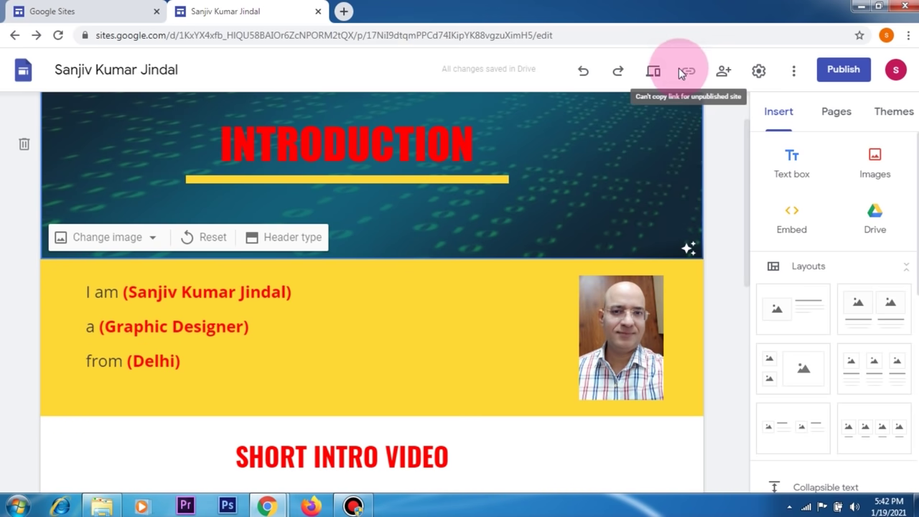
left_click(652, 70)
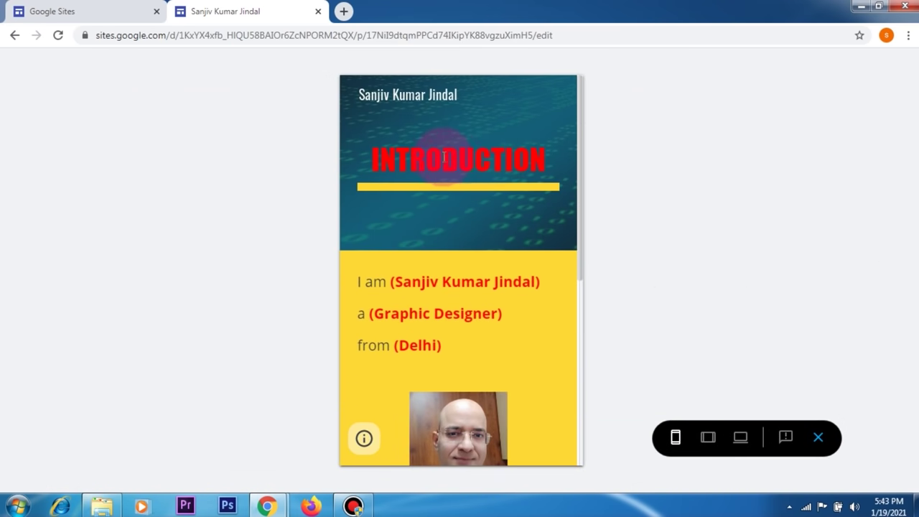
scroll(505, 231, "down", 6)
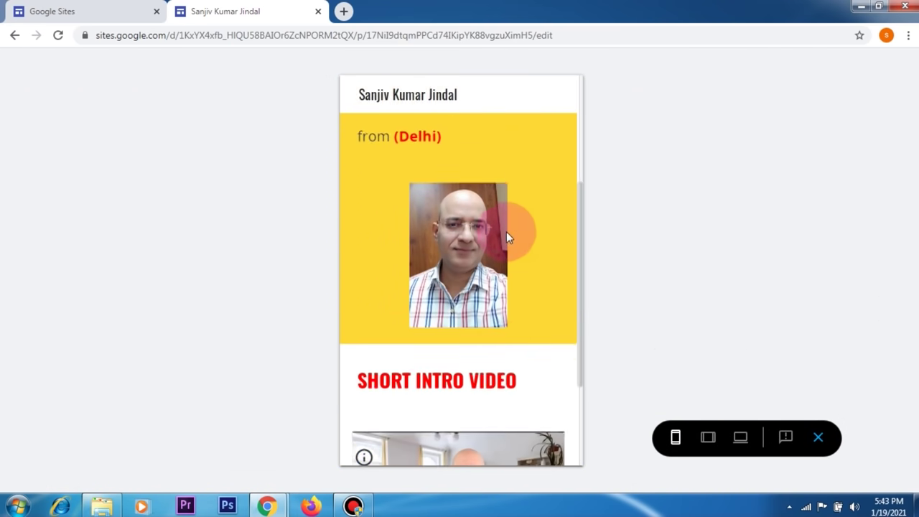
scroll(506, 231, "up", 6)
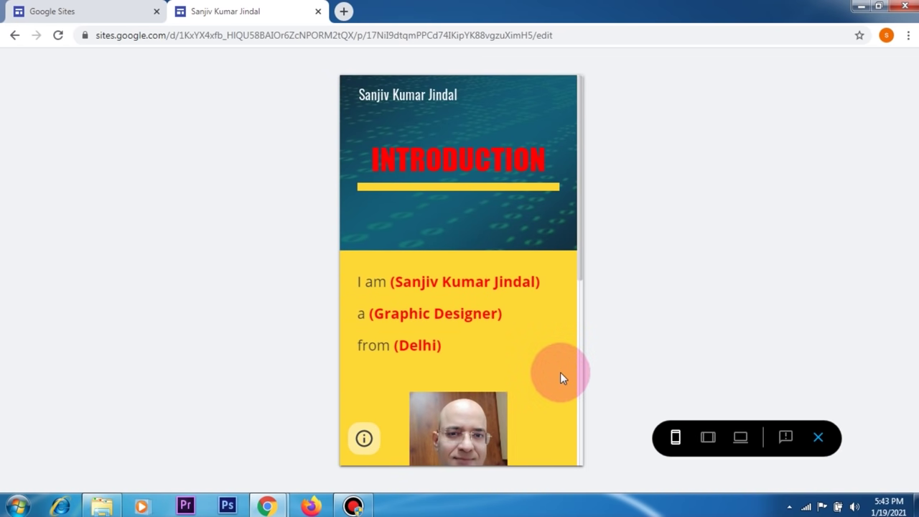
scroll(560, 371, "down", 6)
scroll(562, 379, "up", 6)
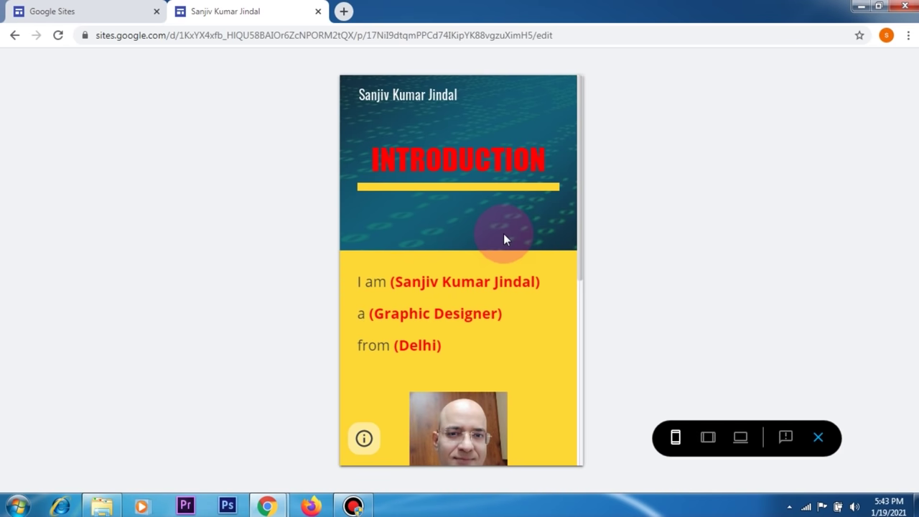
Return to editing and add a page footer reading 'Get In Touch'.
left_click(820, 441)
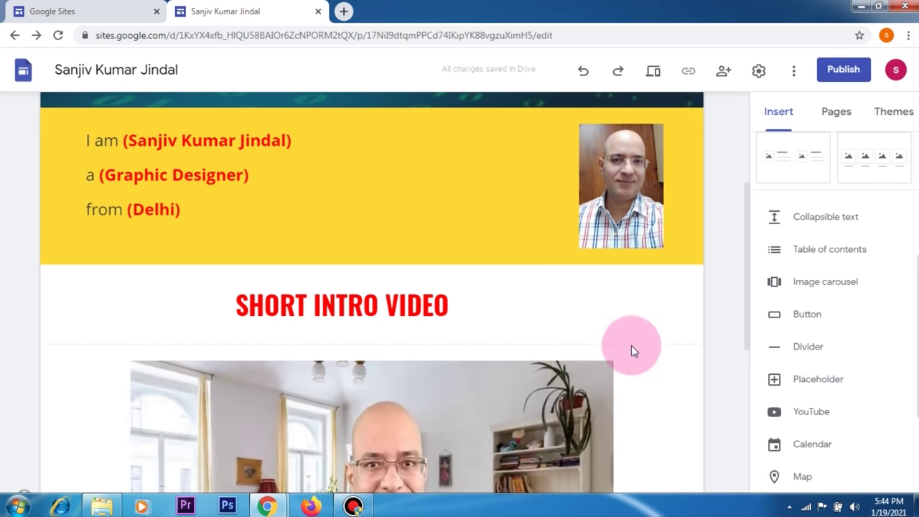
scroll(635, 342, "down", 3)
scroll(636, 342, "down", 2)
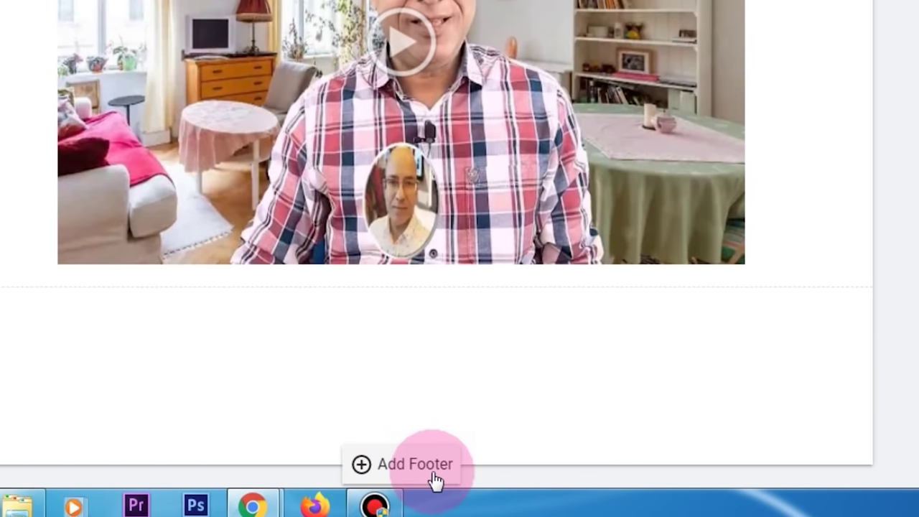
left_click(368, 468)
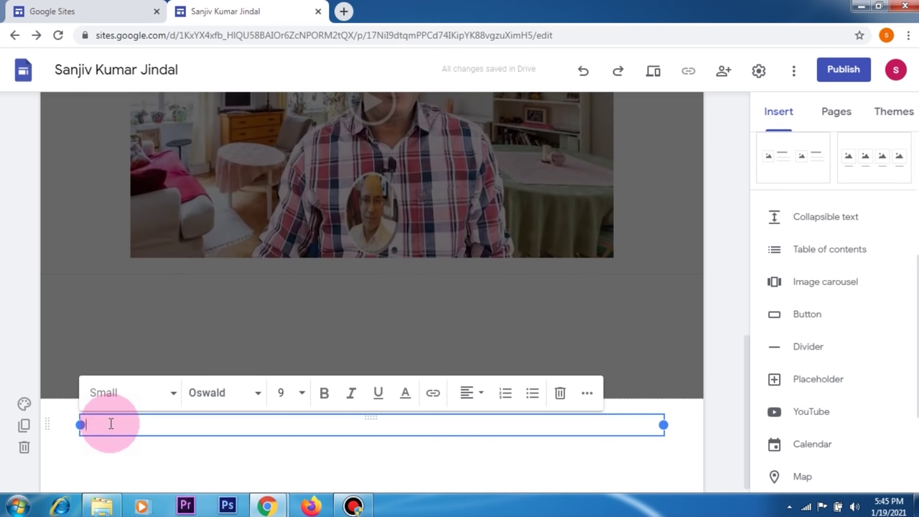
type("Get In")
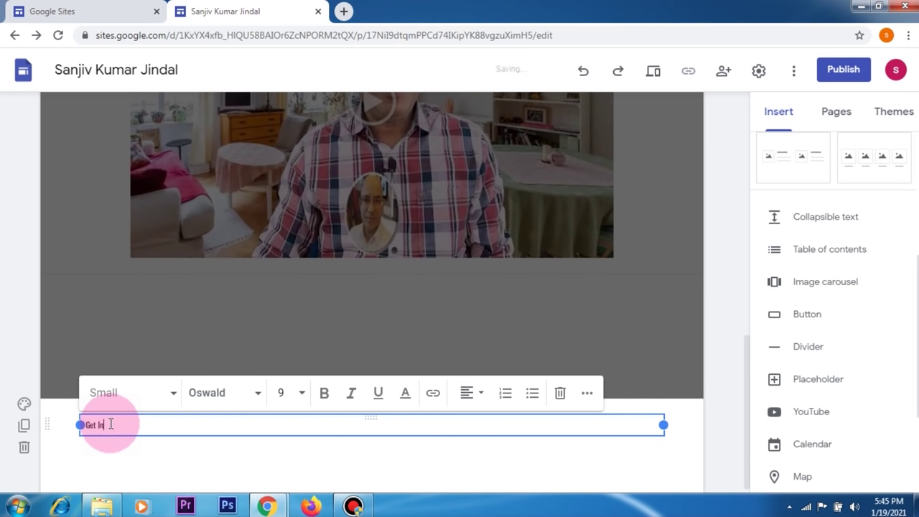
type(" Tou")
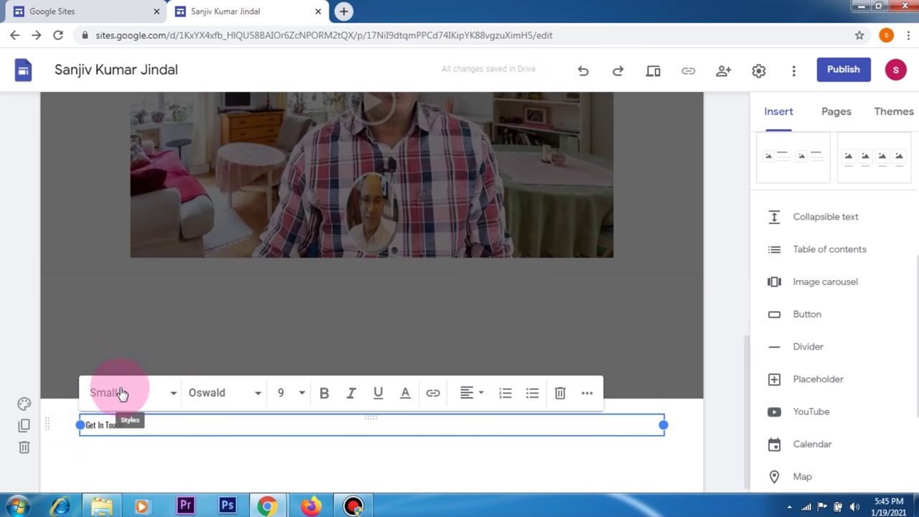
Make the GET IN TOUCH heading Title style in red and narrow its text box.
left_click(169, 399)
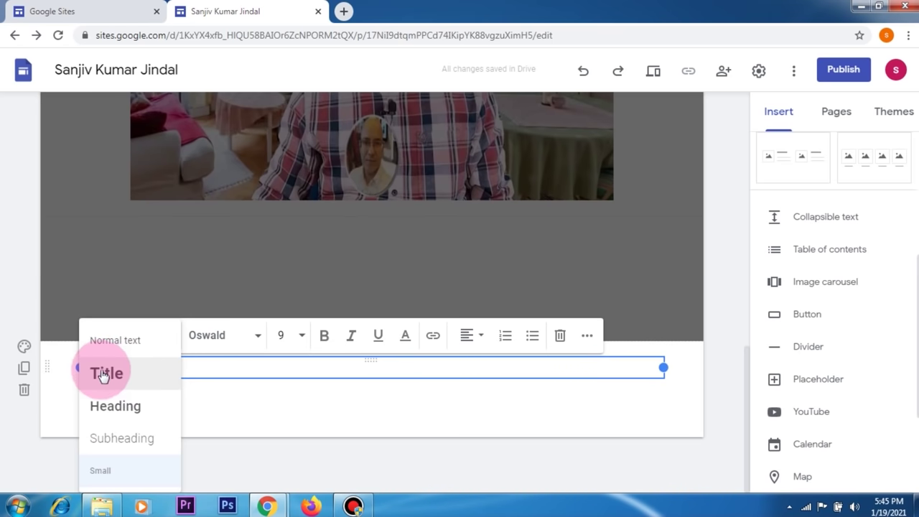
left_click(106, 372)
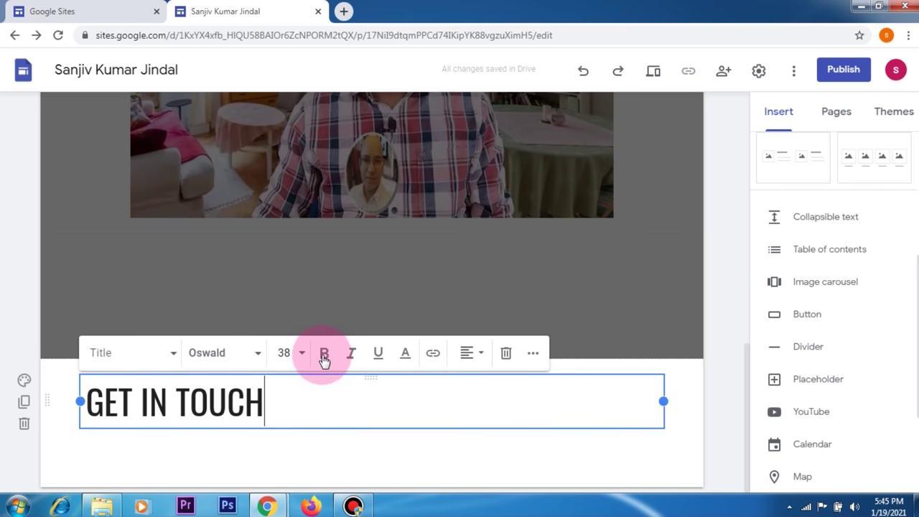
left_click_drag(268, 410, 87, 407)
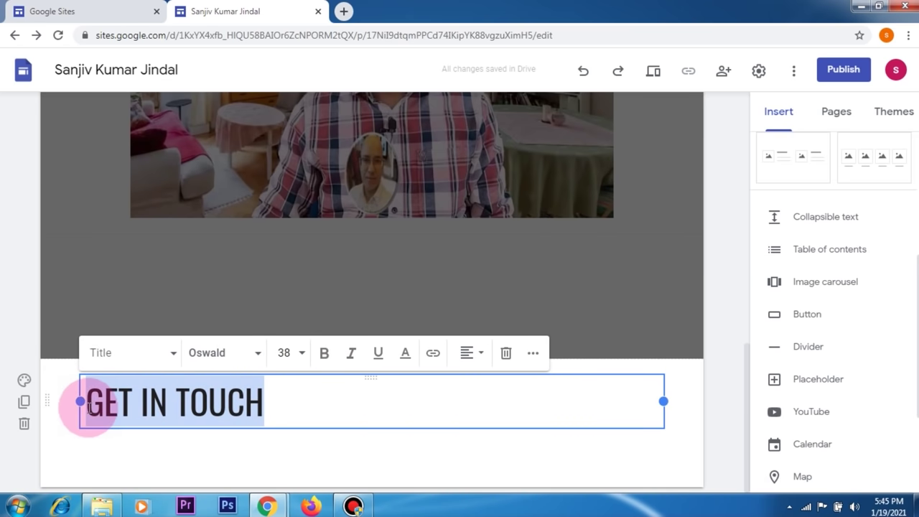
left_click(405, 354)
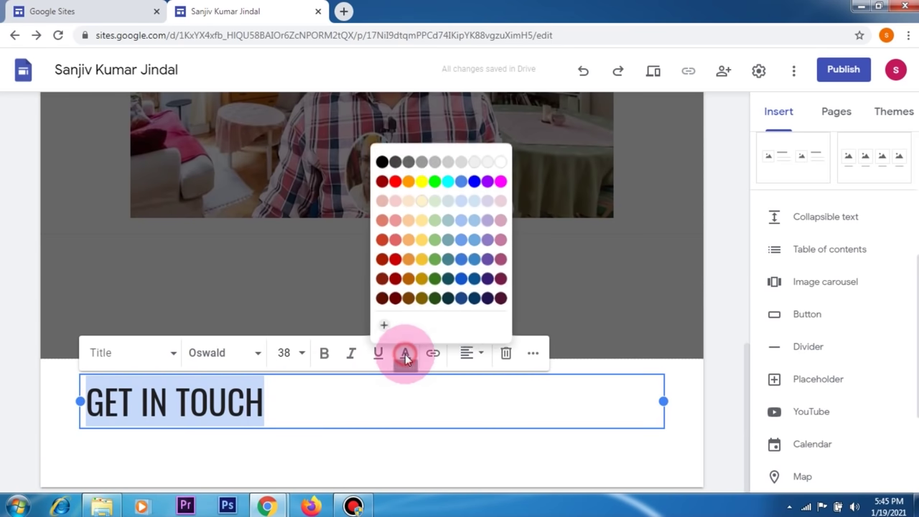
left_click(391, 176)
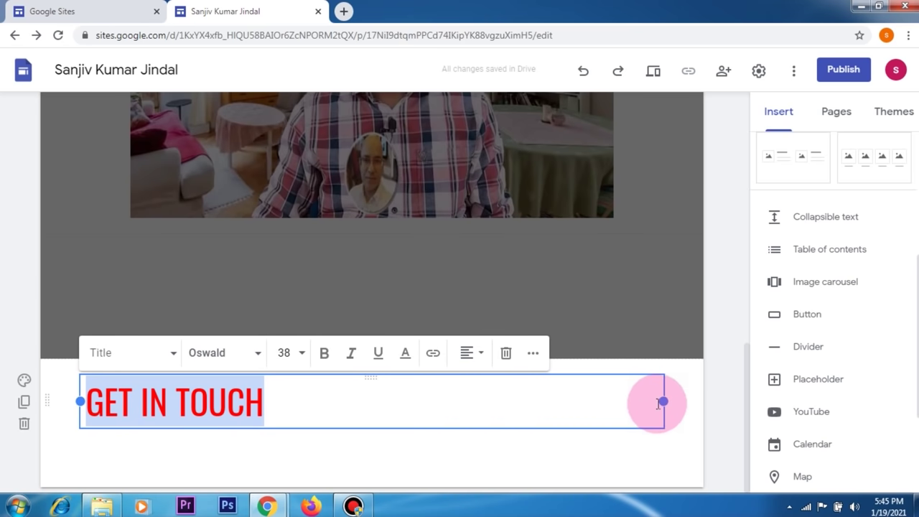
left_click_drag(664, 400, 394, 380)
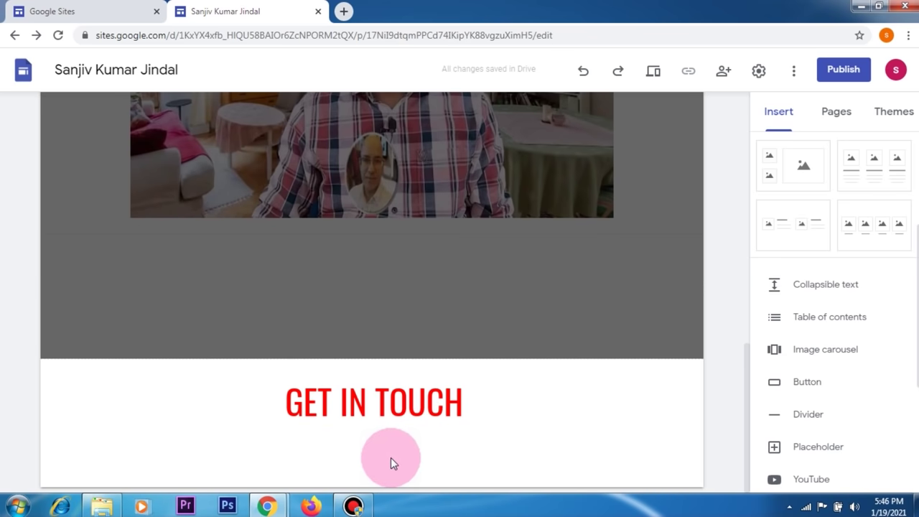
scroll(390, 457, "up", 3)
scroll(861, 251, "up", 2)
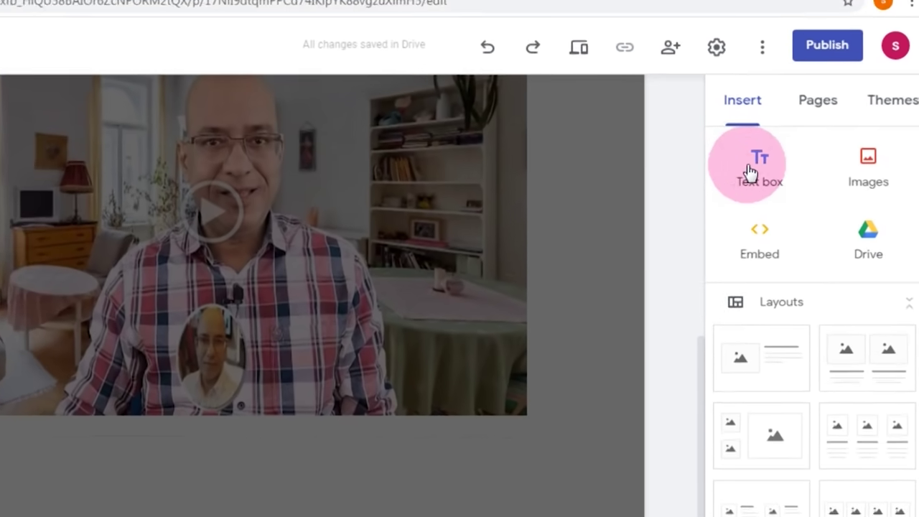
Insert an empty text box and place it below the GET IN TOUCH heading.
left_click(749, 173)
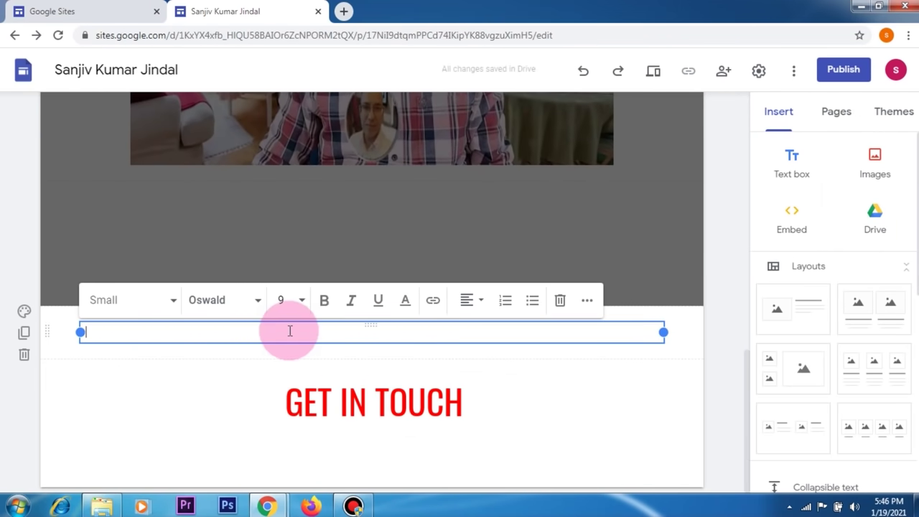
left_click_drag(368, 324, 380, 470)
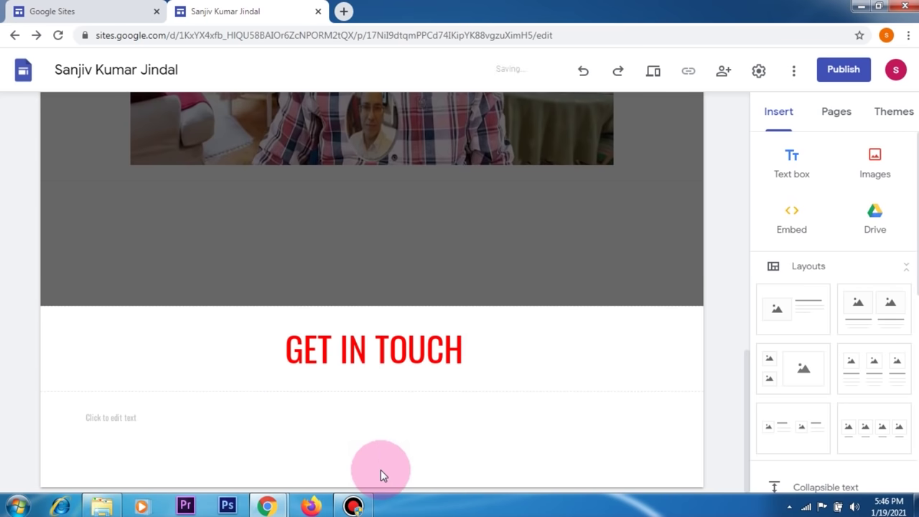
left_click(313, 421)
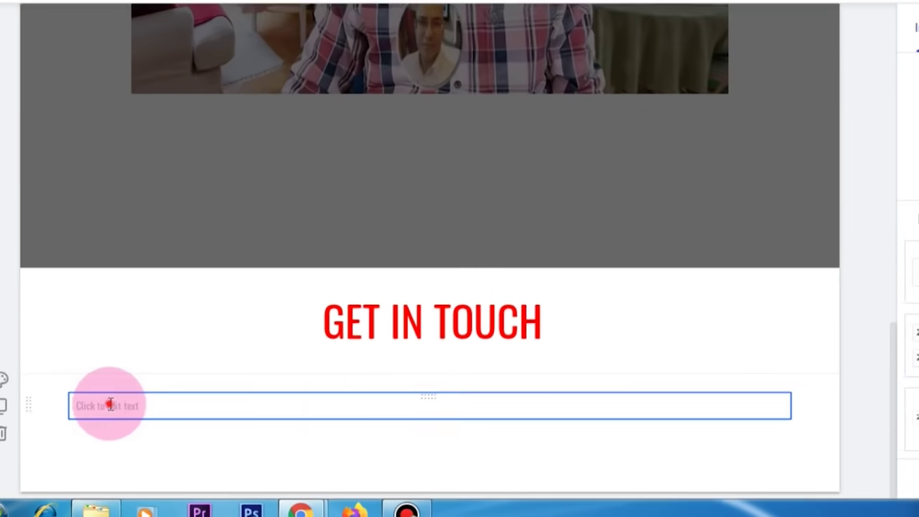
left_click(113, 417)
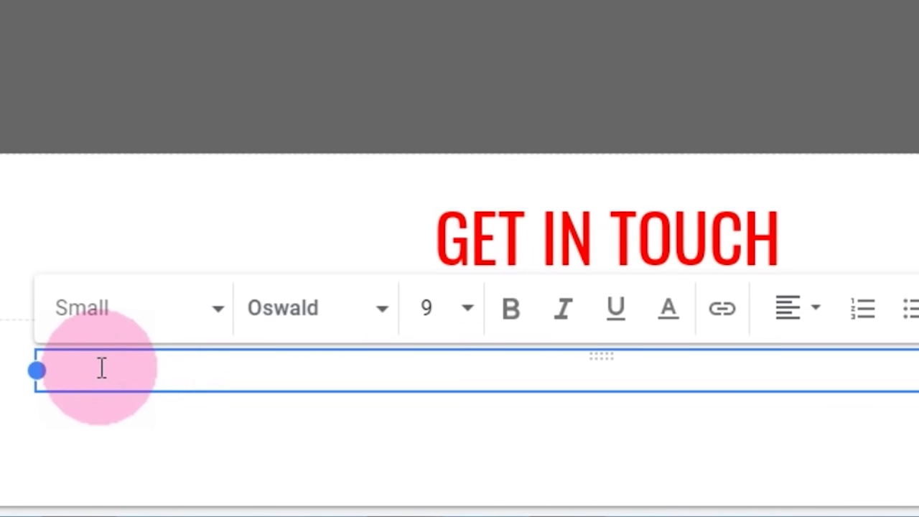
Enter 'Email:-', 'WhatsApp number:-' and 'Contact number:-' lines with their contact values.
type("Email:-")
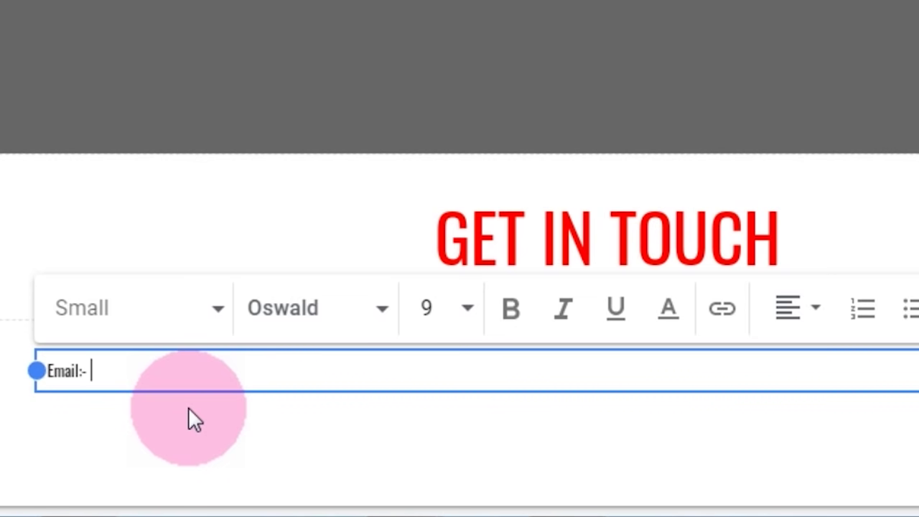
type("sanji****@gmail.com")
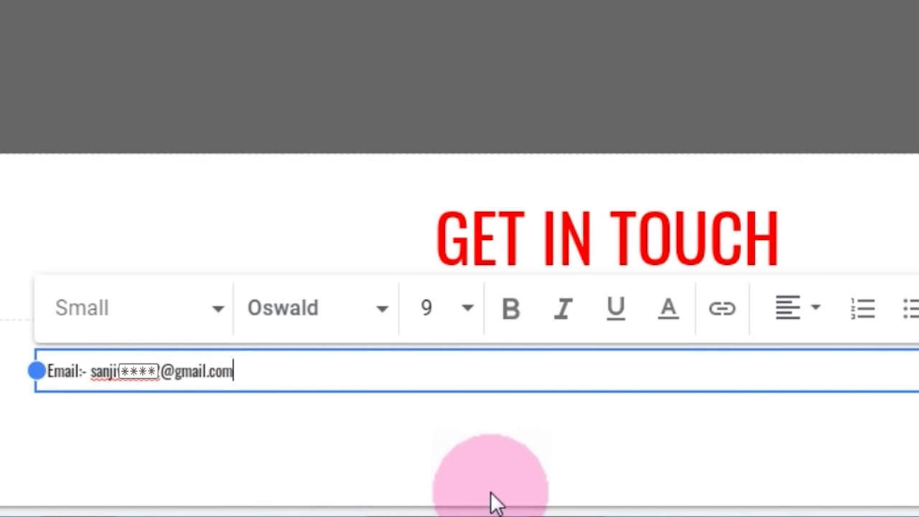
key("Return")
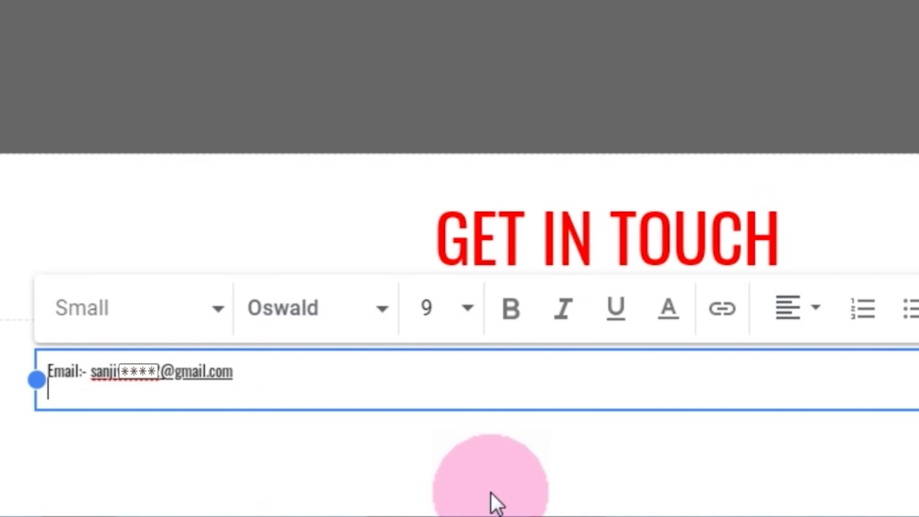
type("WhatsApp number:-")
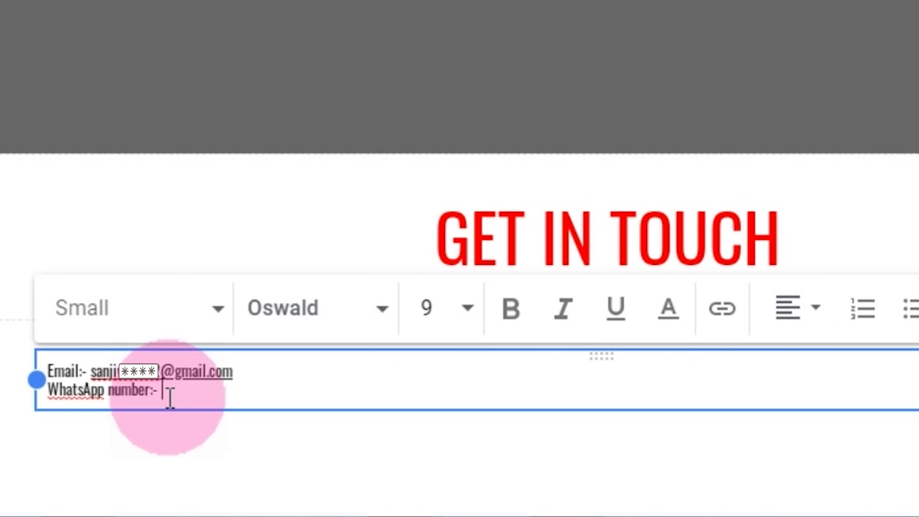
type("+91")
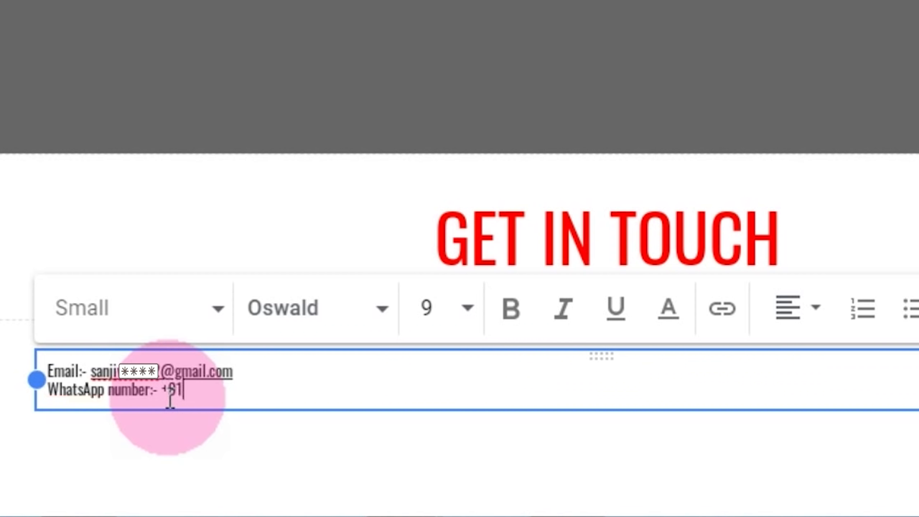
type(" 8800")
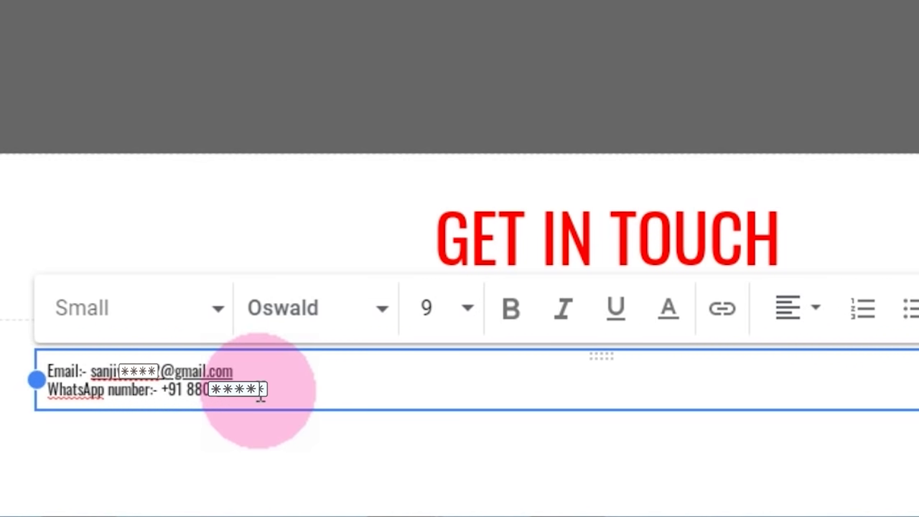
left_click(260, 391)
key("Return")
type("C")
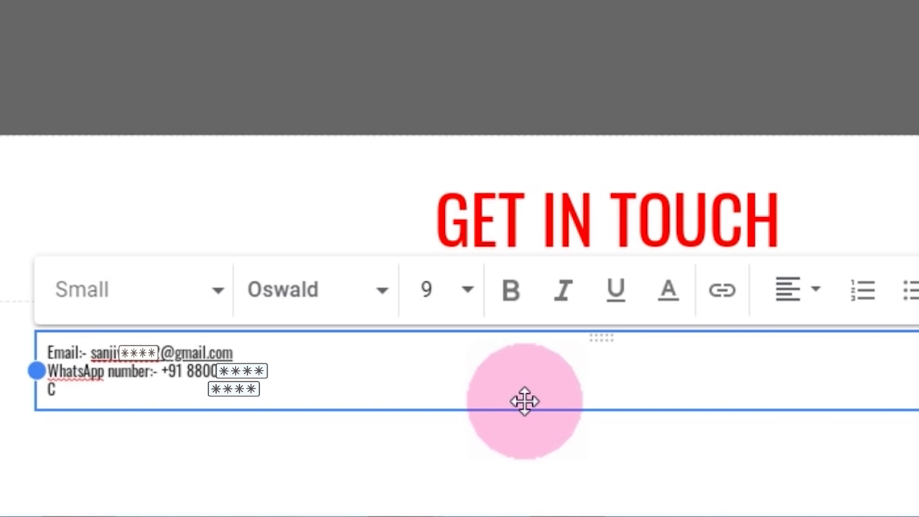
type("ontact number:- +91 8800")
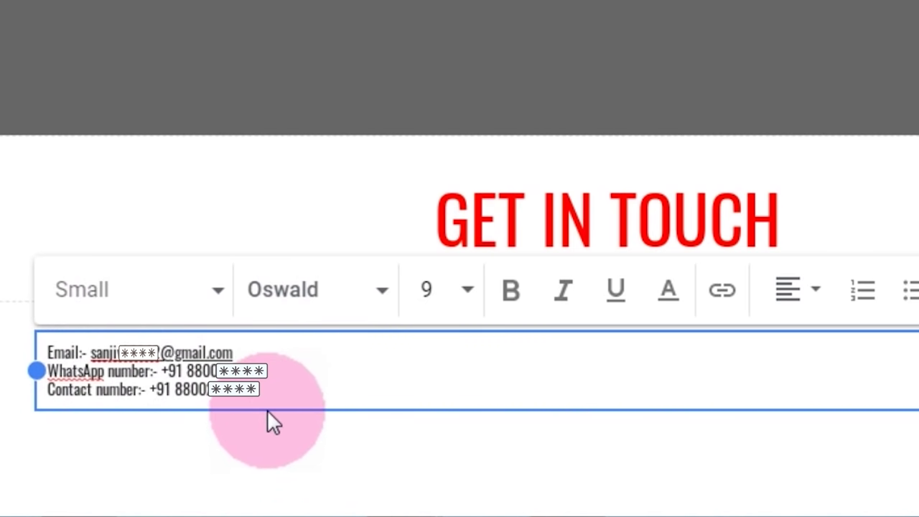
left_click_drag(267, 390, 141, 302)
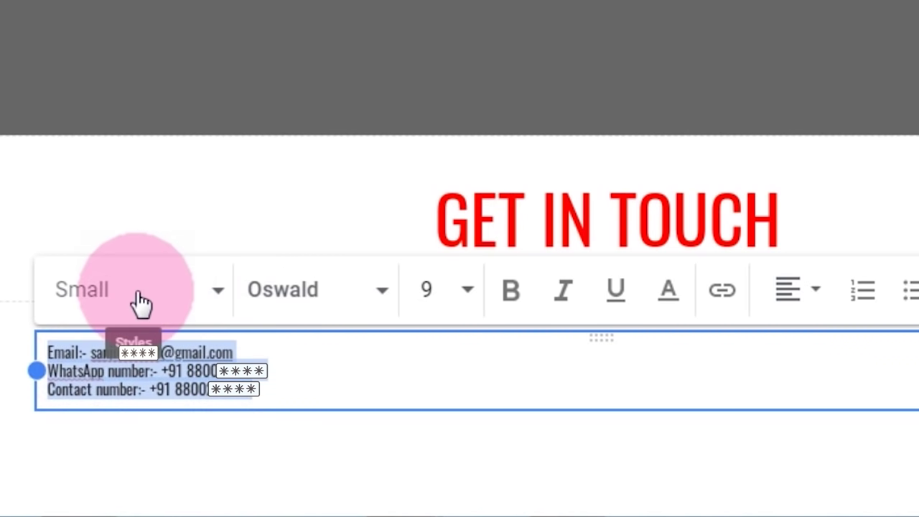
Make the contact lines Subheading style and the email address bold red without underline.
left_click(203, 305)
left_click(136, 424)
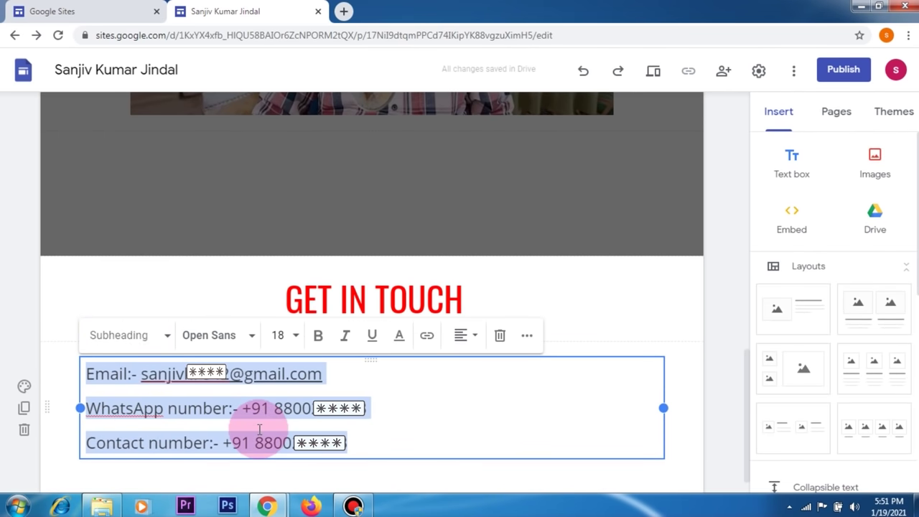
left_click(293, 373)
left_click_drag(324, 373, 141, 374)
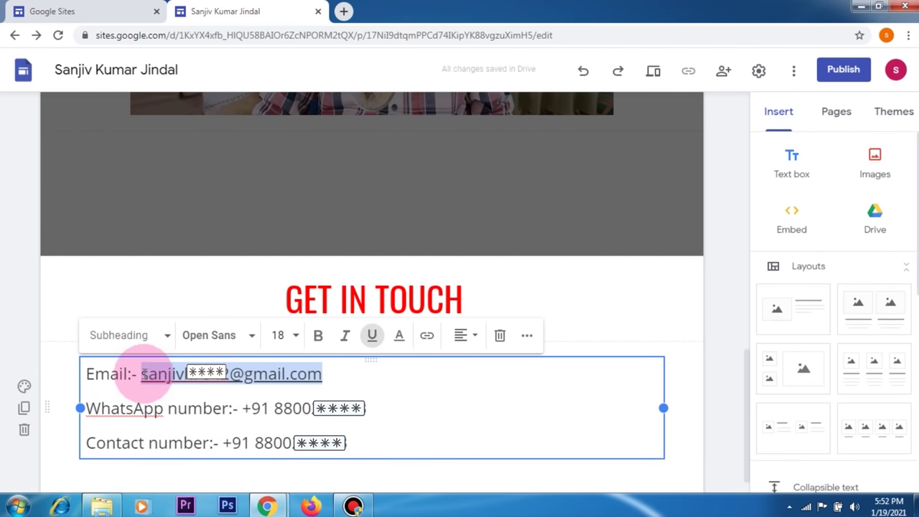
left_click(318, 337)
left_click(399, 335)
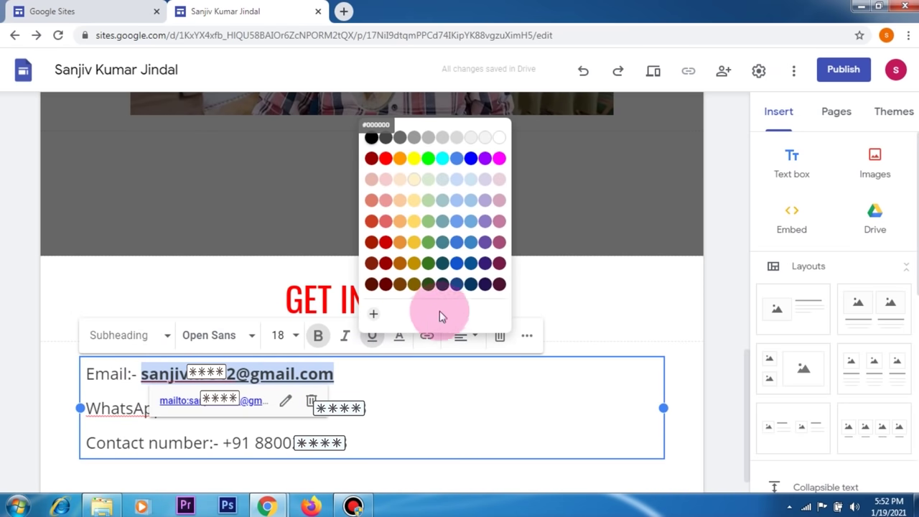
left_click(386, 158)
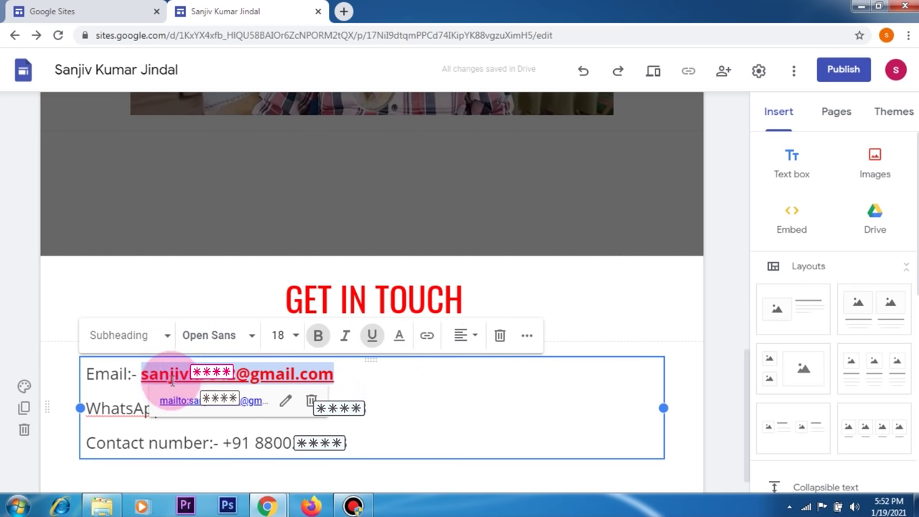
left_click(372, 336)
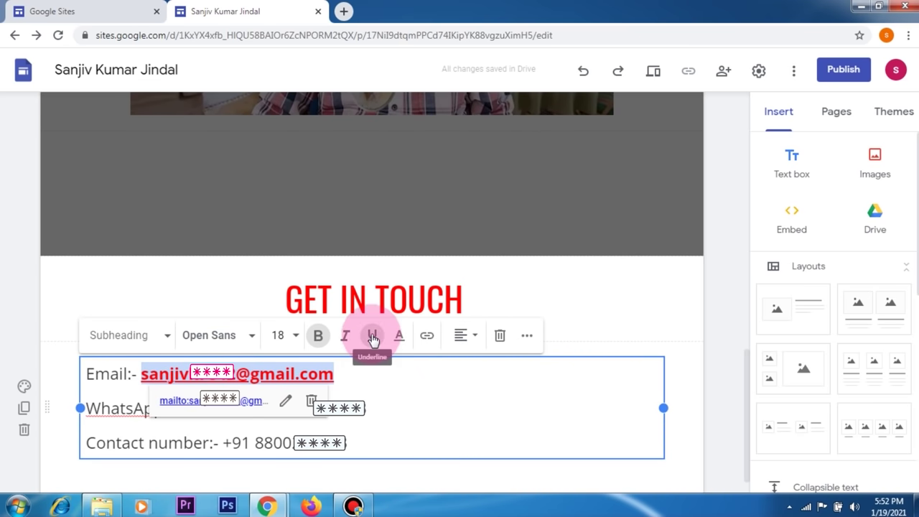
Make the WhatsApp number and contact number bold and red.
left_click(374, 409)
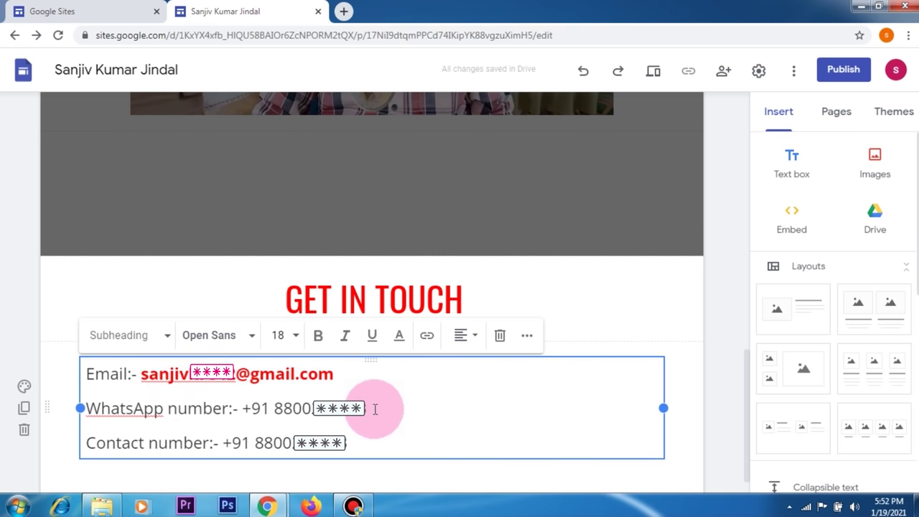
left_click_drag(373, 409, 242, 408)
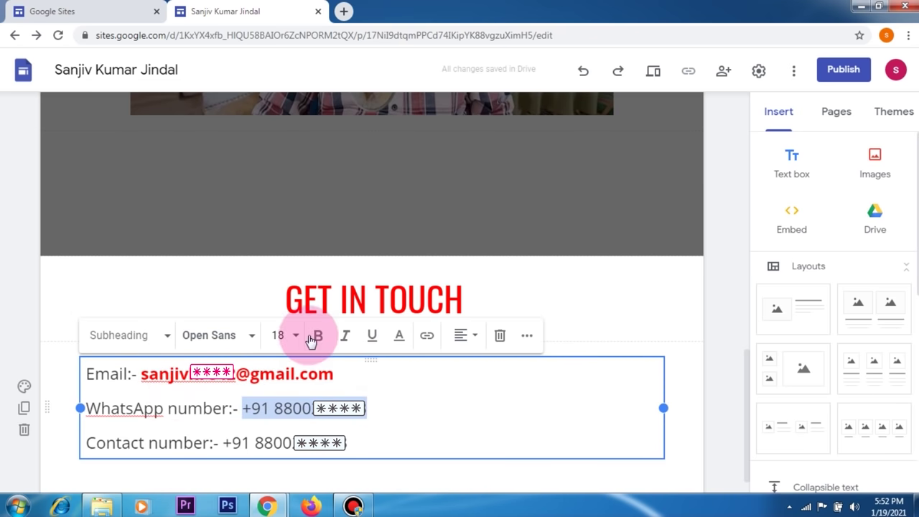
left_click(313, 337)
left_click(399, 335)
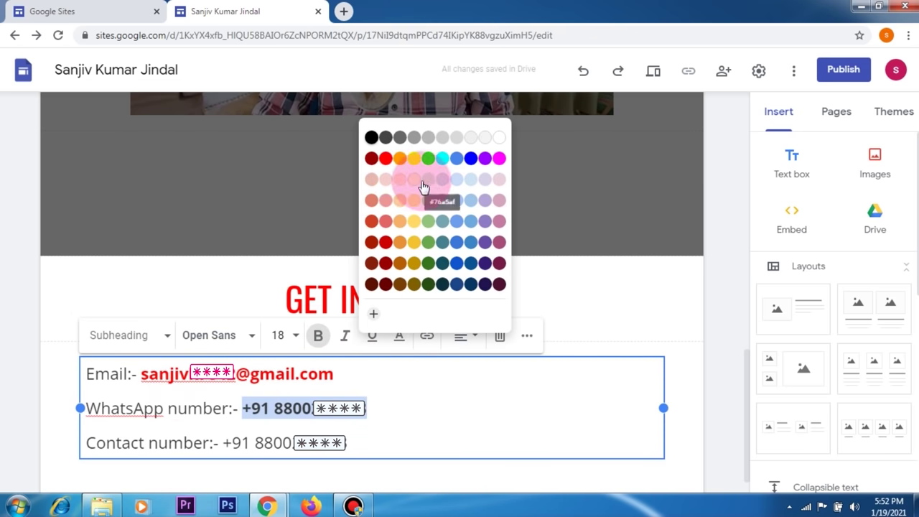
left_click(386, 158)
left_click_drag(348, 444, 224, 443)
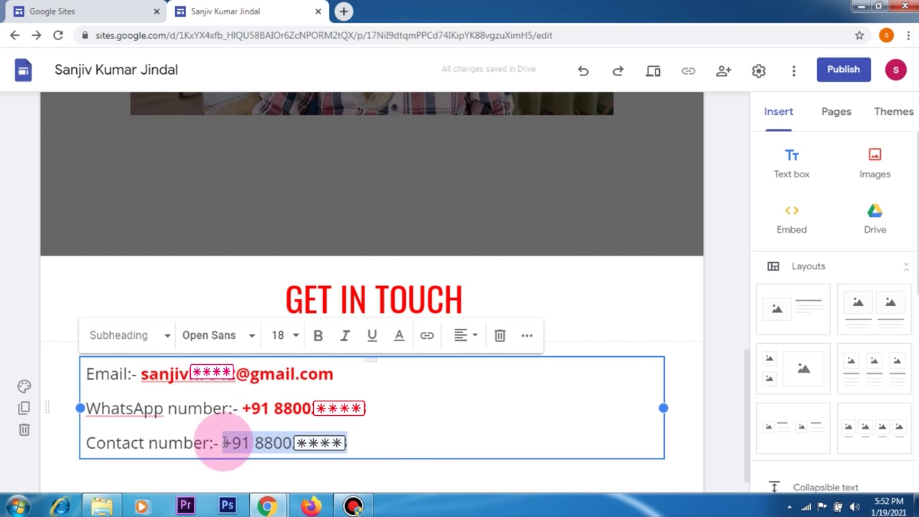
left_click(318, 336)
left_click(399, 335)
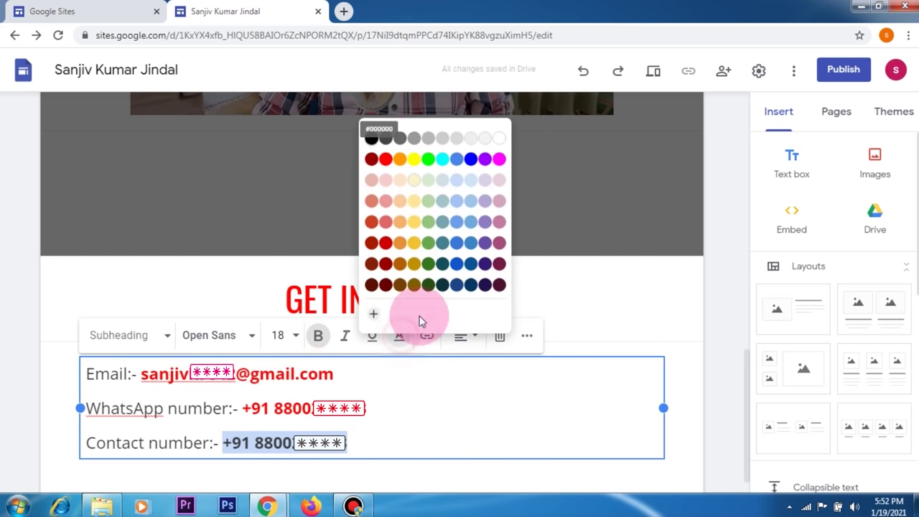
left_click(385, 159)
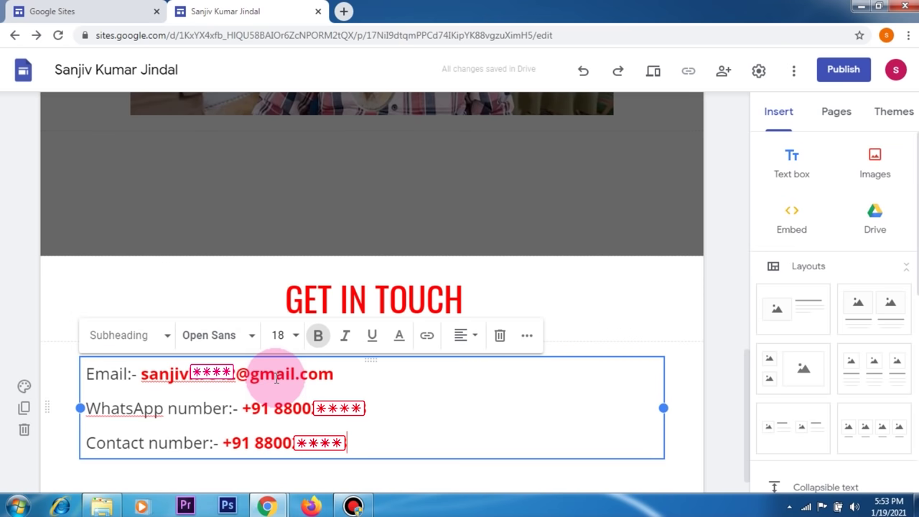
Link the email address text to its mailto address.
left_click_drag(336, 373, 127, 373)
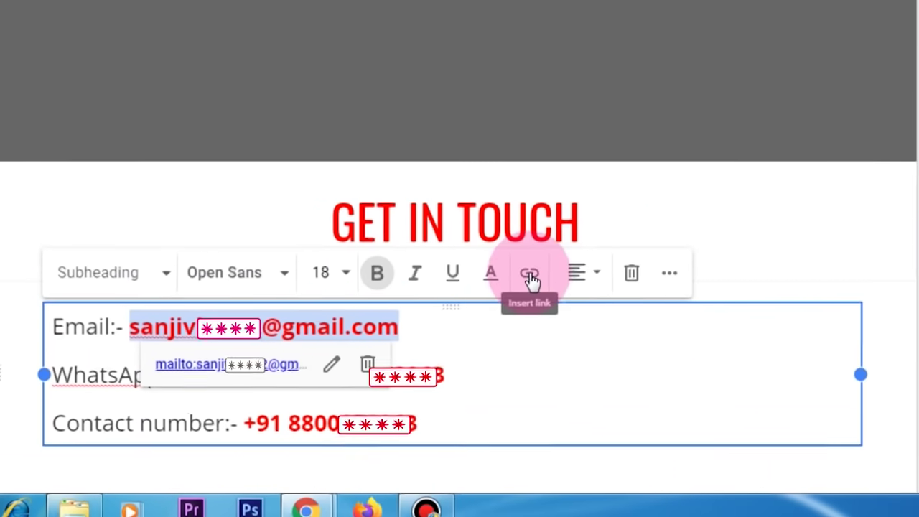
left_click(426, 336)
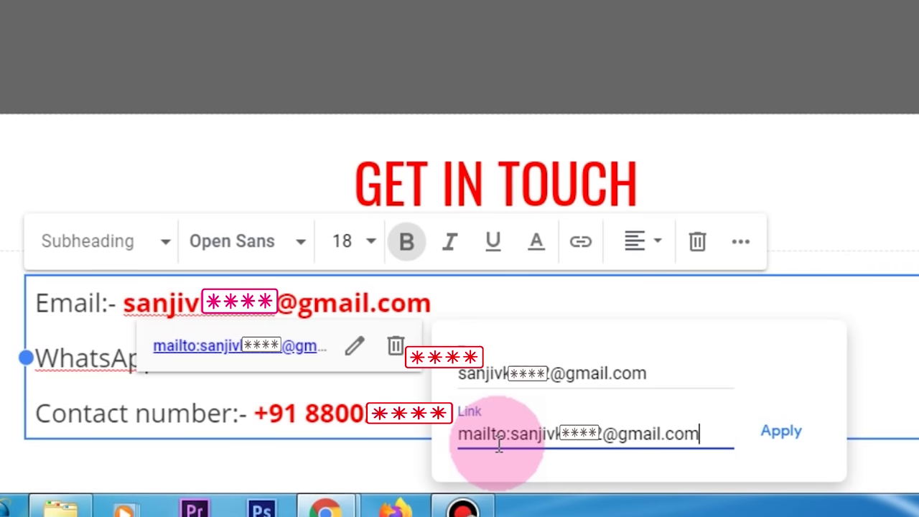
left_click(781, 432)
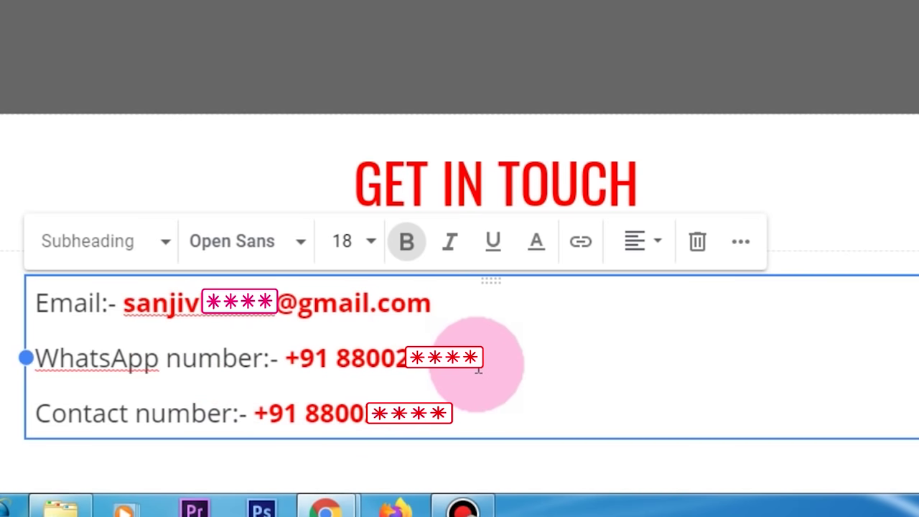
Link the WhatsApp number to its wa.me chat address with the space removed.
left_click_drag(482, 359, 285, 358)
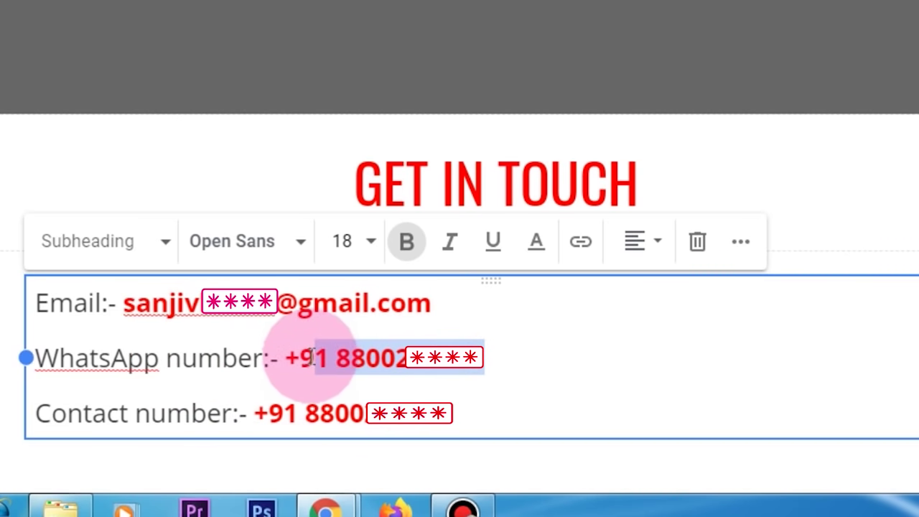
left_click(582, 244)
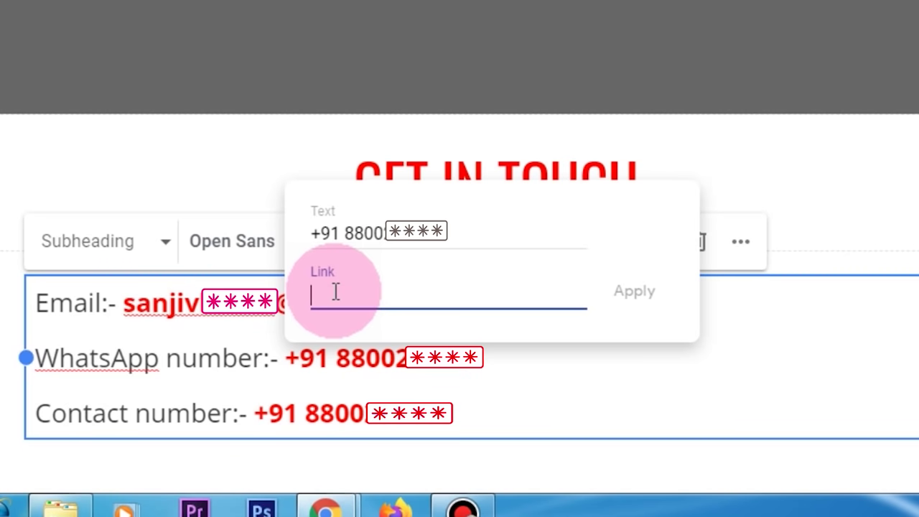
key("ctrl+v")
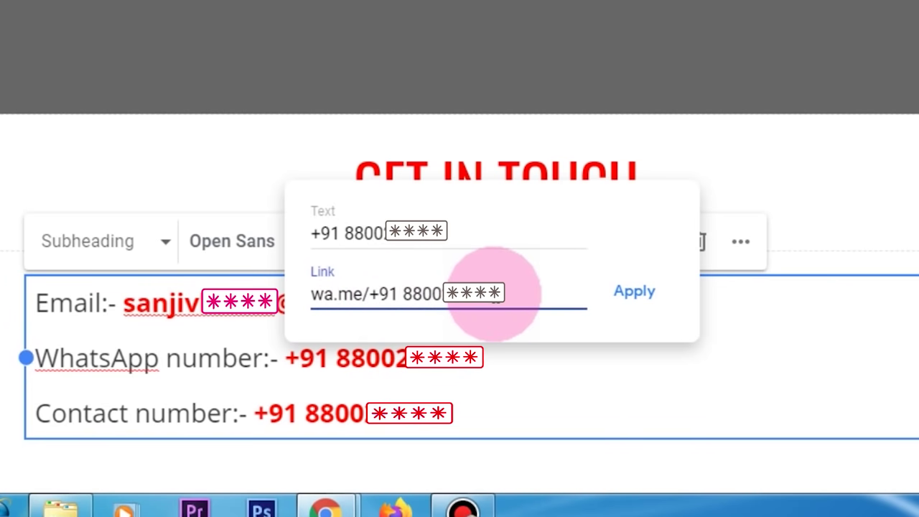
left_click(397, 294)
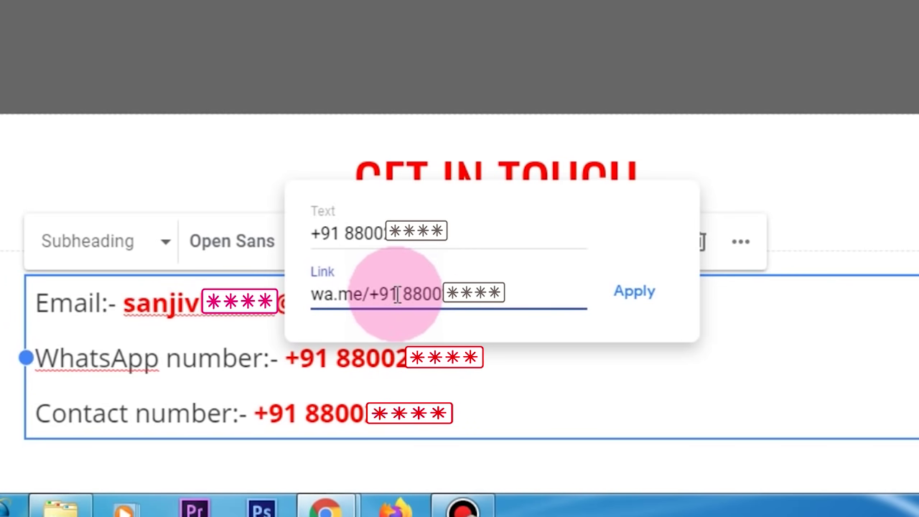
key("Delete")
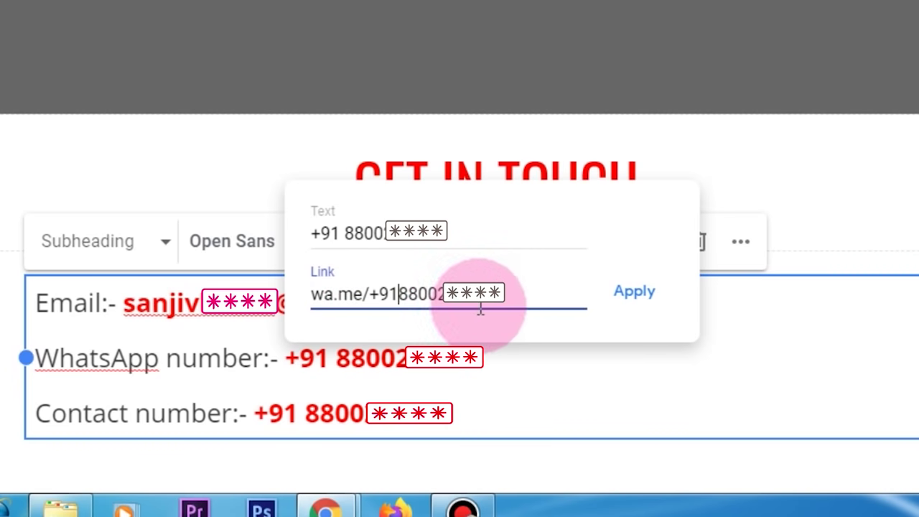
left_click(638, 292)
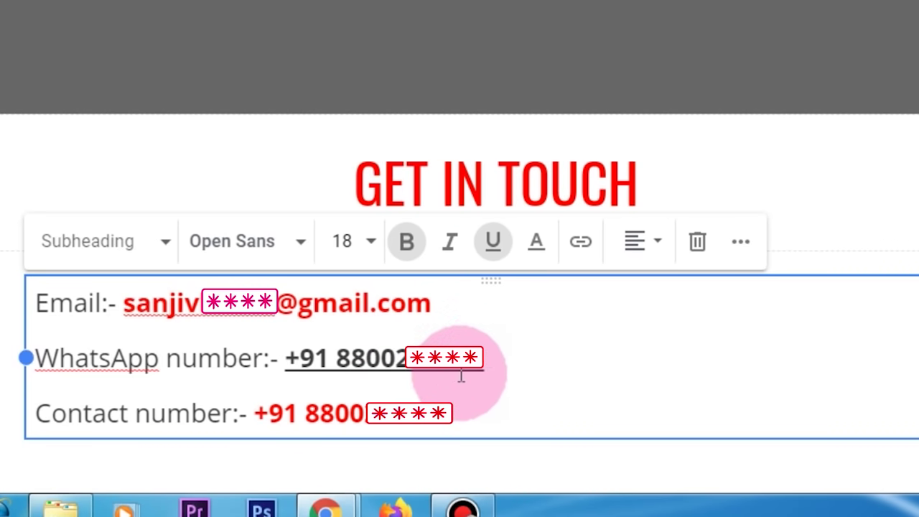
Recolour the linked WhatsApp number red without underline and preview the page.
left_click_drag(488, 362, 285, 351)
left_click(536, 242)
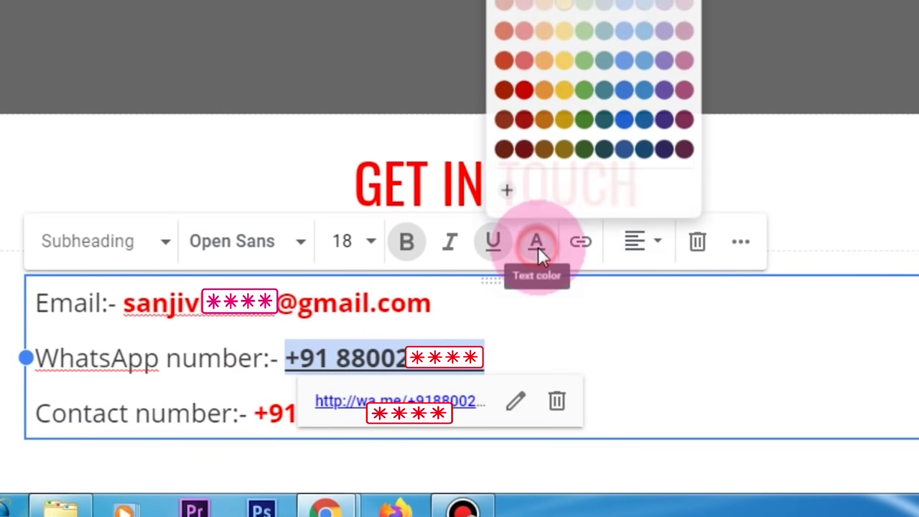
left_click(514, 1)
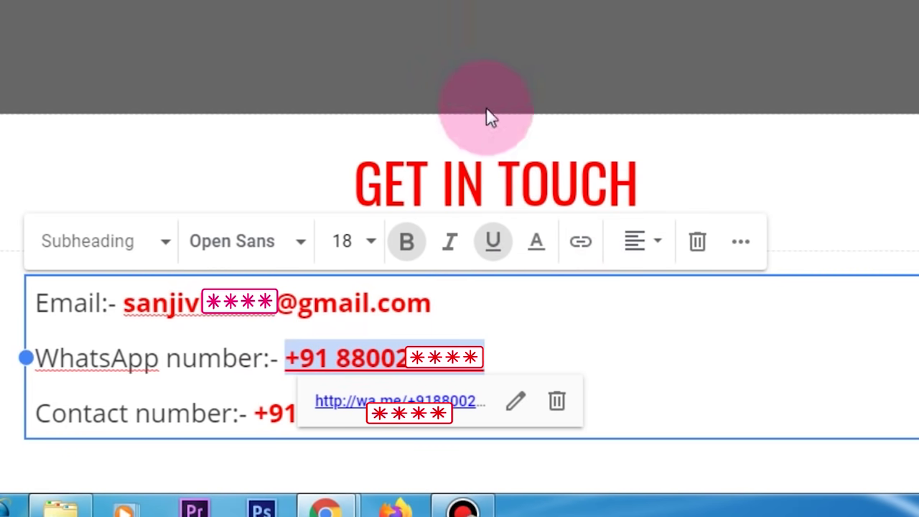
left_click(491, 244)
left_click(476, 417)
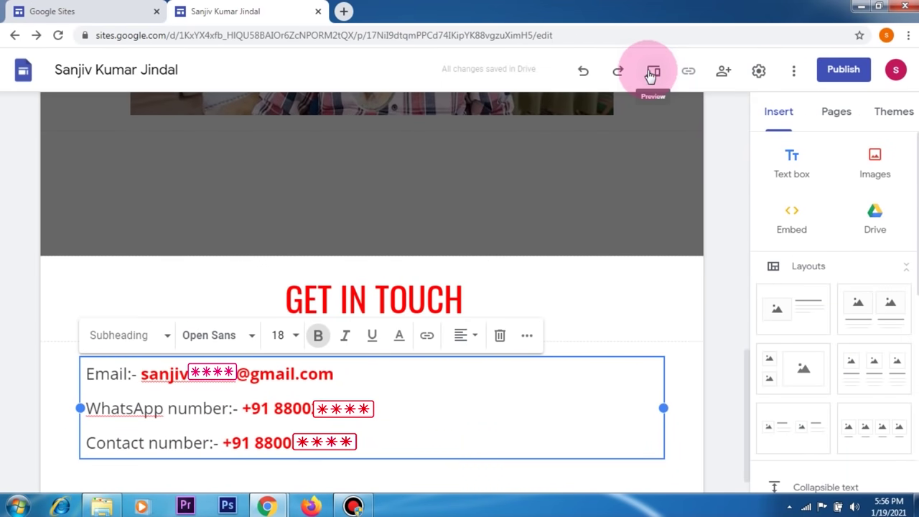
left_click(651, 75)
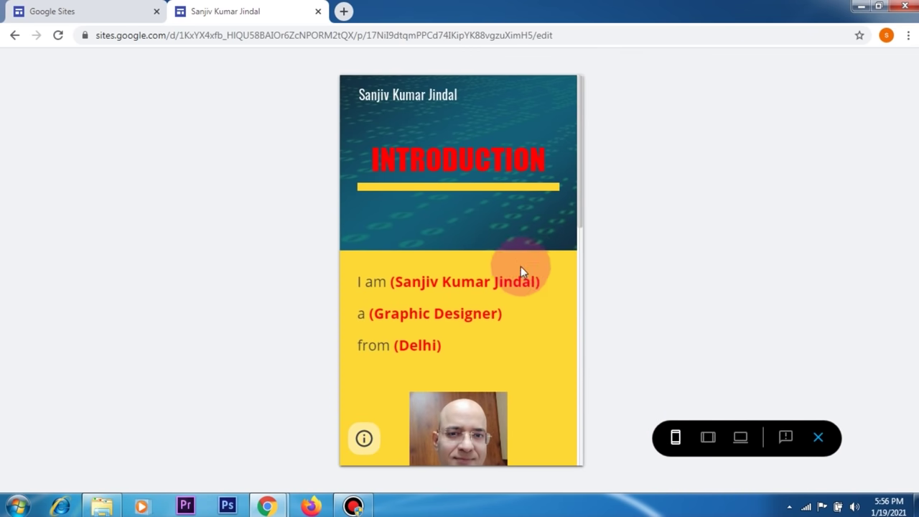
Review the GET IN TOUCH email and phone details at phone width, then leave the preview.
scroll(524, 356, "down", 10)
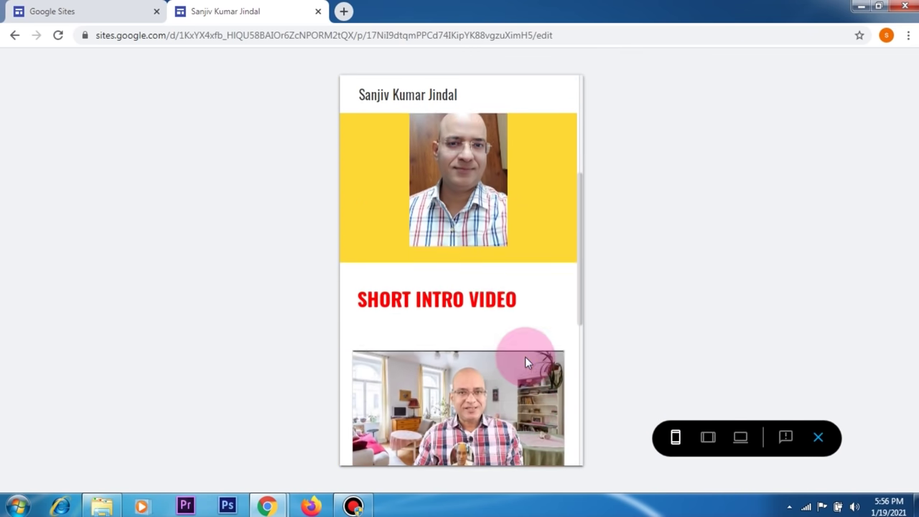
scroll(526, 363, "down", 1)
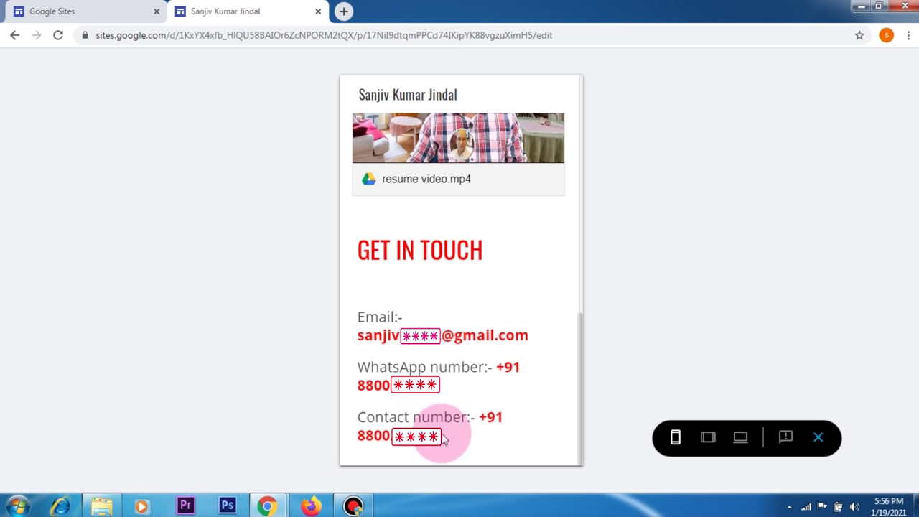
left_click(819, 440)
Shorten the contact label to 'WhatsApp' with smaller text, then re-preview the GET IN TOUCH section.
left_click(638, 366)
left_click(149, 416)
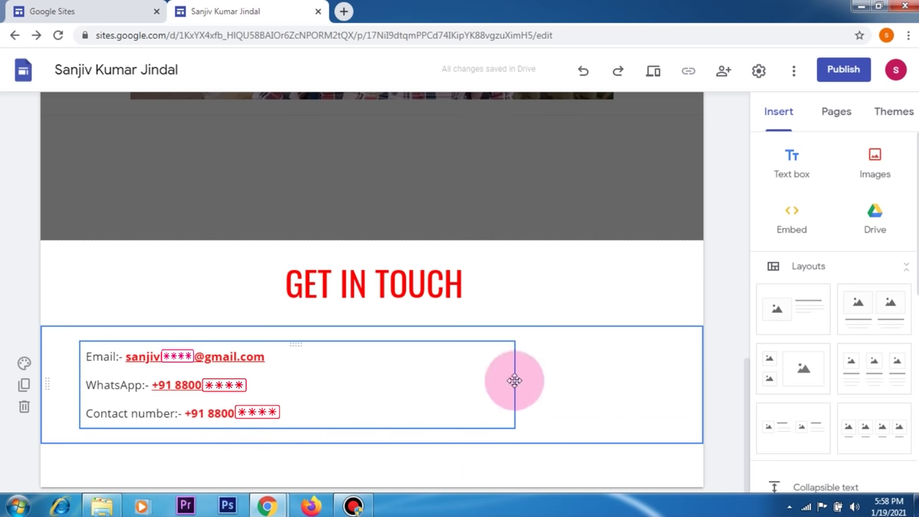
key("ctrl+shift+p")
scroll(523, 308, "down", 10)
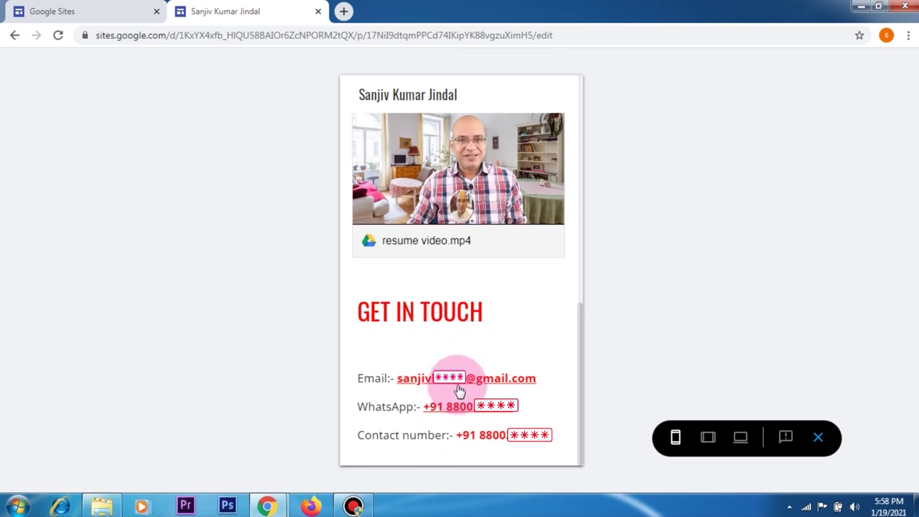
Test the email and WhatsApp links from the preview, then return to the editor.
left_click(467, 384)
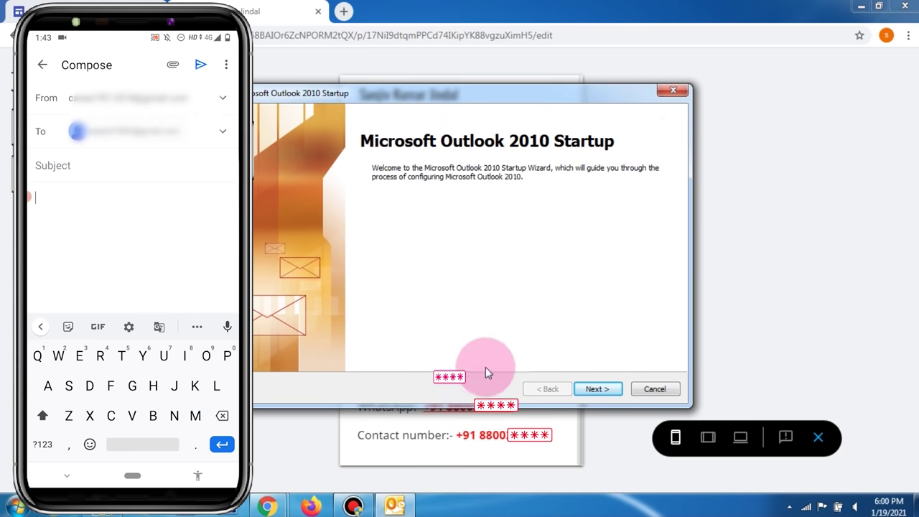
left_click(671, 89)
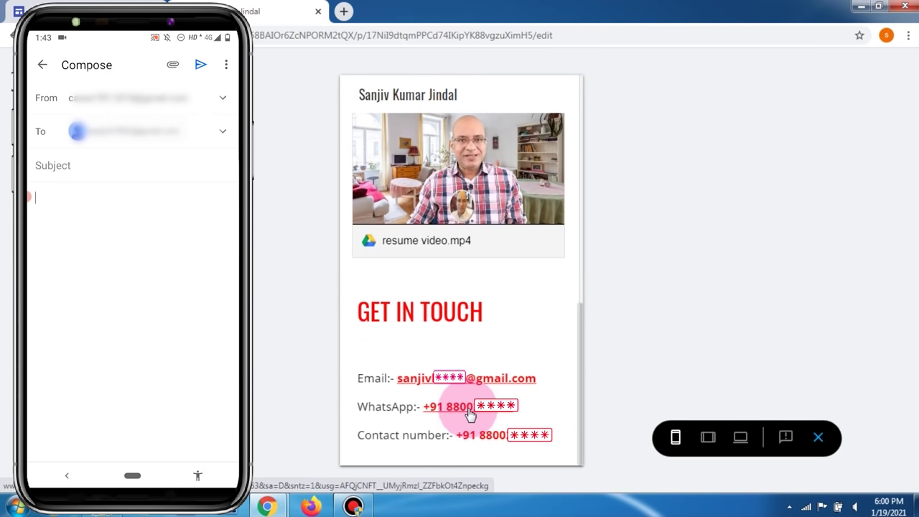
left_click(468, 408)
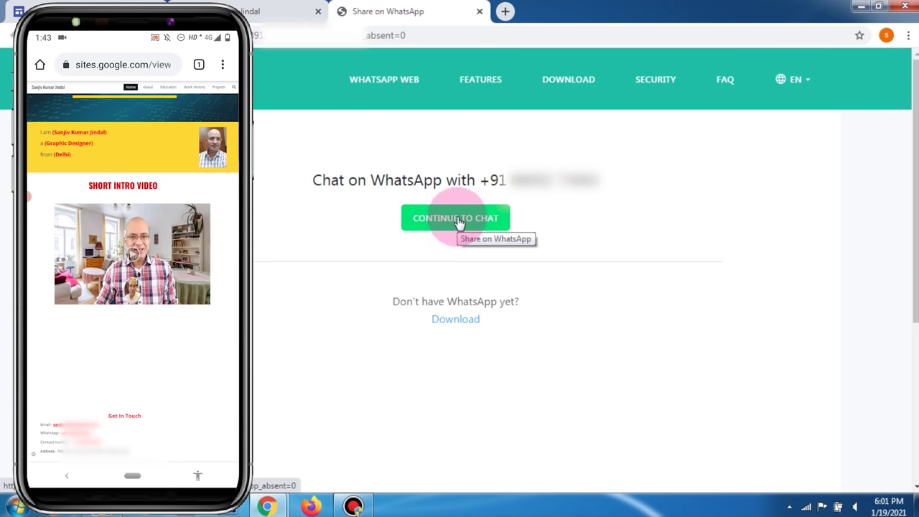
left_click(480, 10)
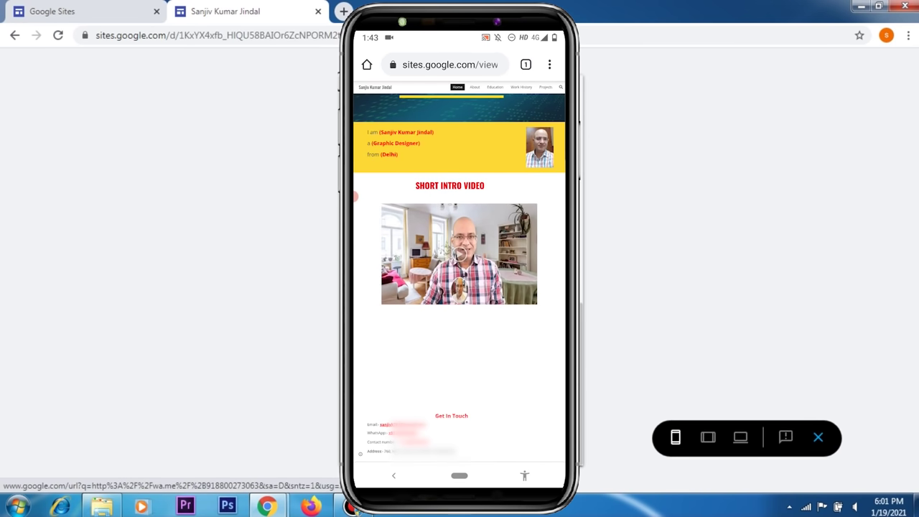
left_click(402, 432)
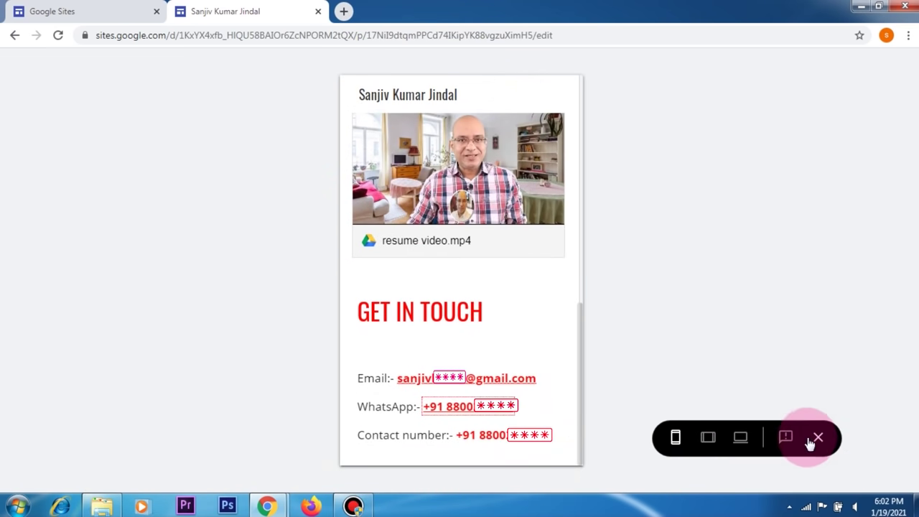
left_click(818, 438)
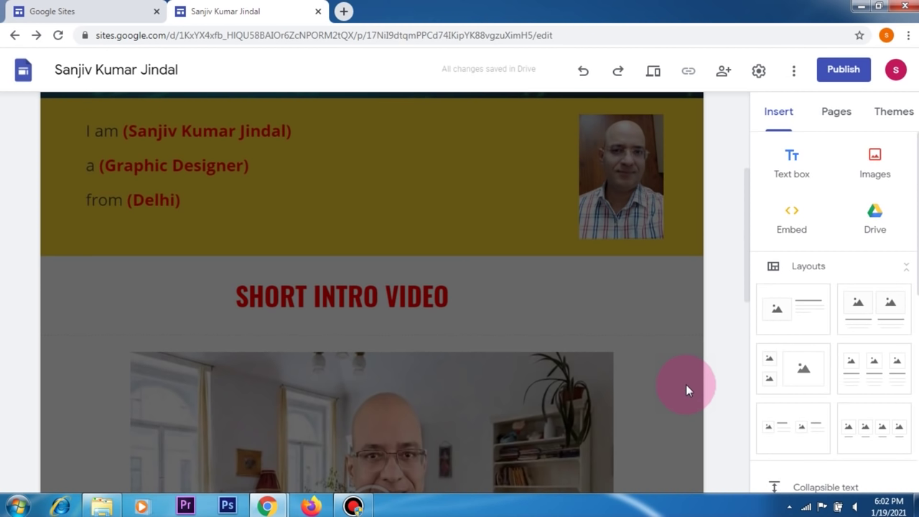
Add a new text box in the GET IN TOUCH section and paste the postal address into it.
scroll(723, 360, "down", 4)
scroll(724, 363, "down", 4)
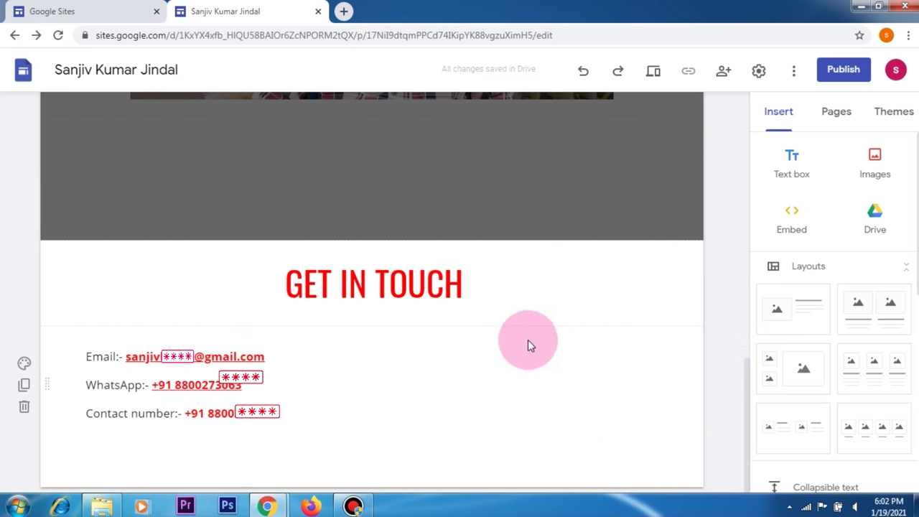
left_click(648, 426)
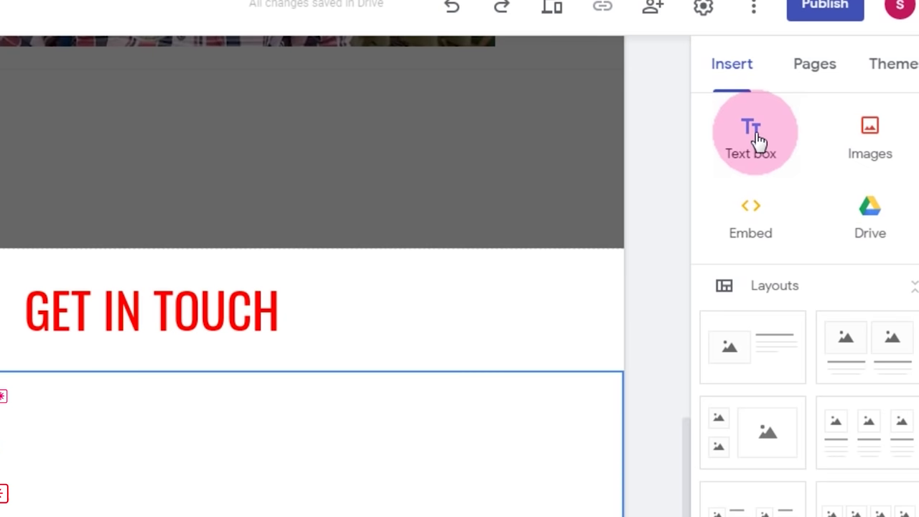
left_click(753, 171)
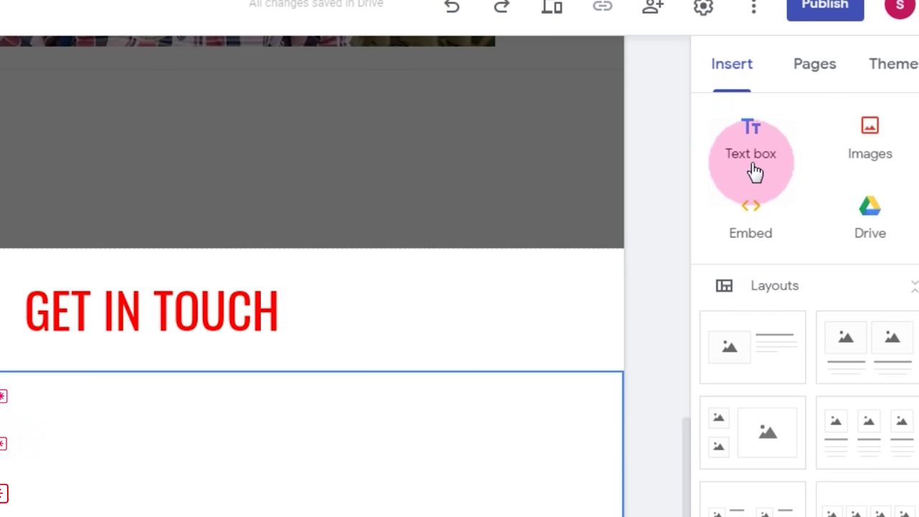
left_click(753, 171)
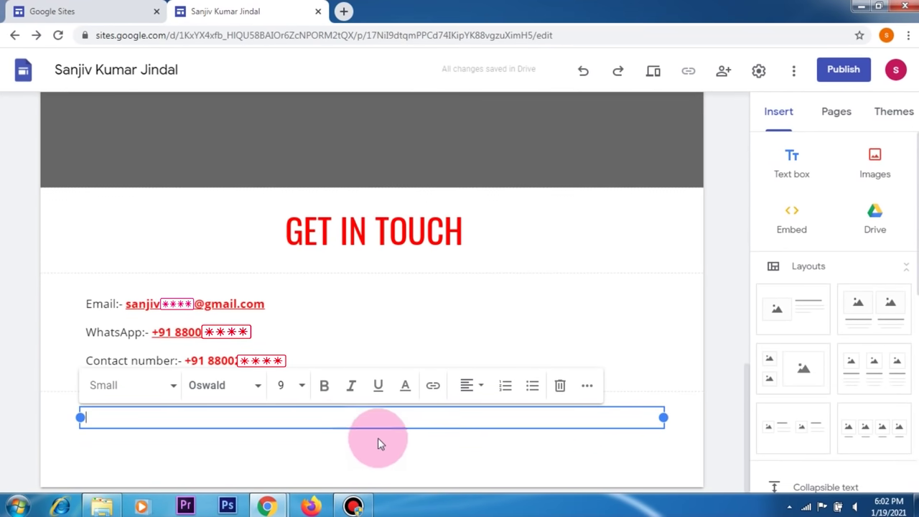
left_click(113, 419)
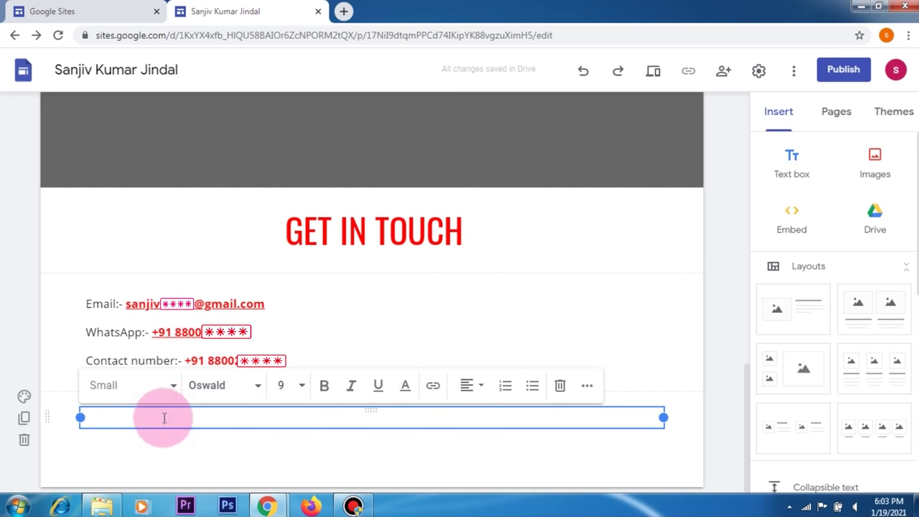
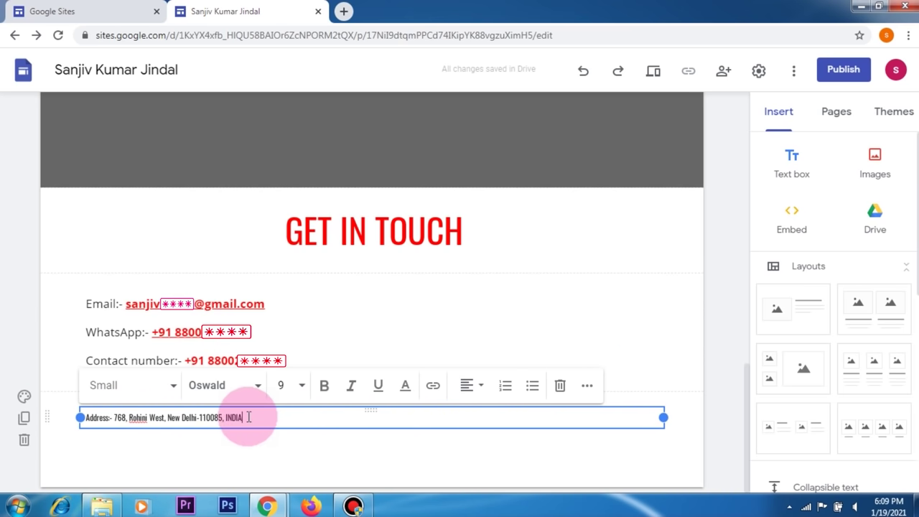
Make the address Normal text, right-align it, and move it beside the Email line.
left_click_drag(247, 417, 84, 418)
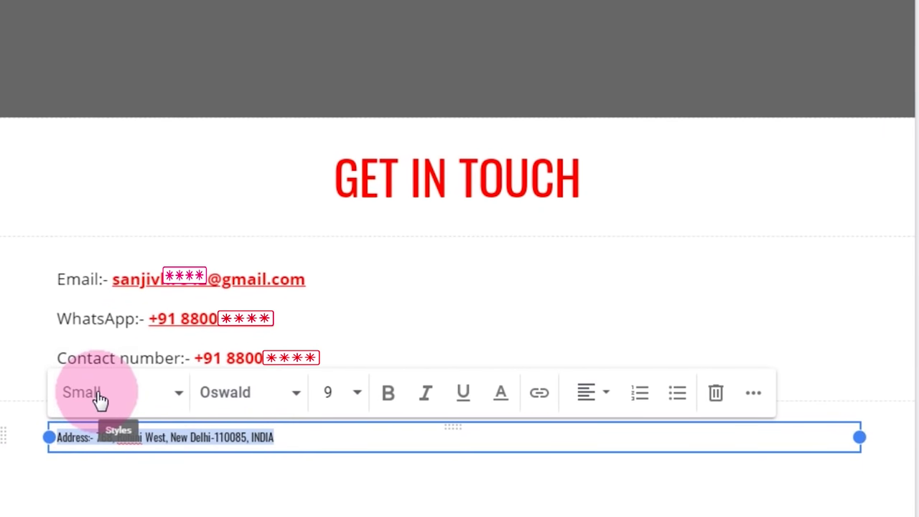
left_click(101, 400)
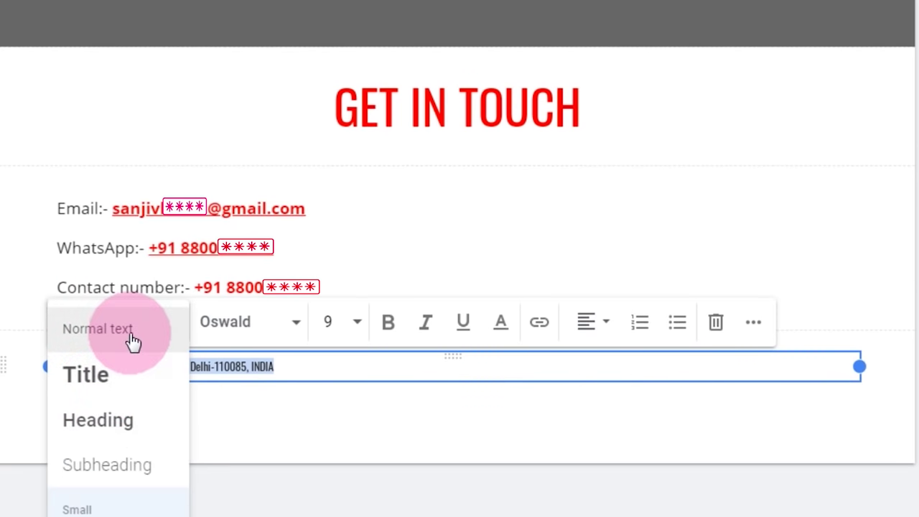
left_click(100, 332)
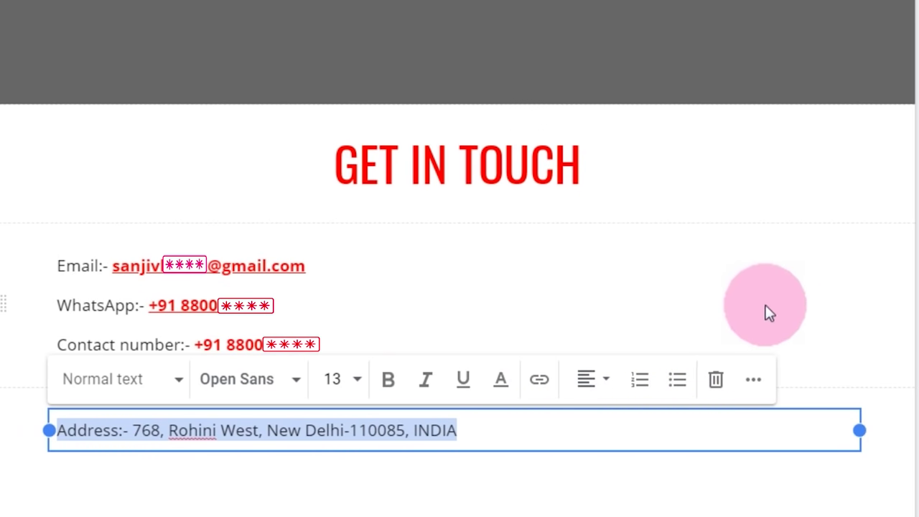
left_click(603, 386)
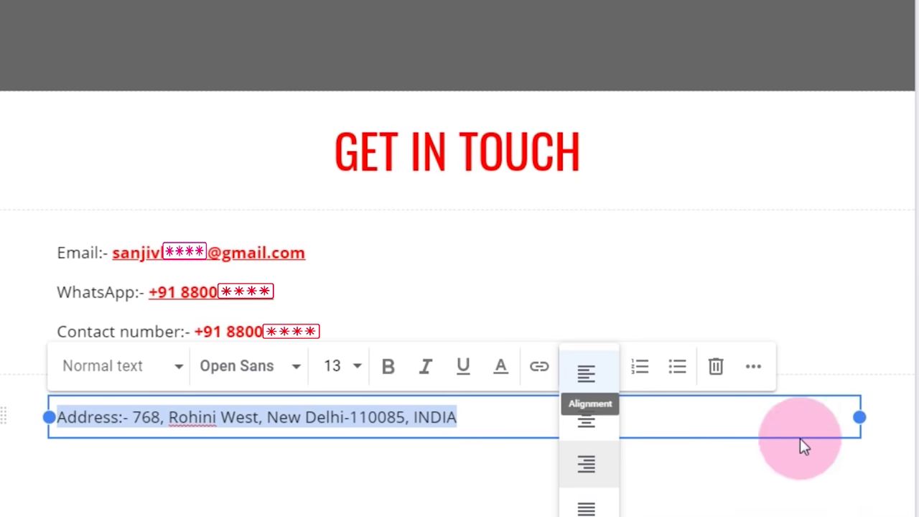
left_click(586, 466)
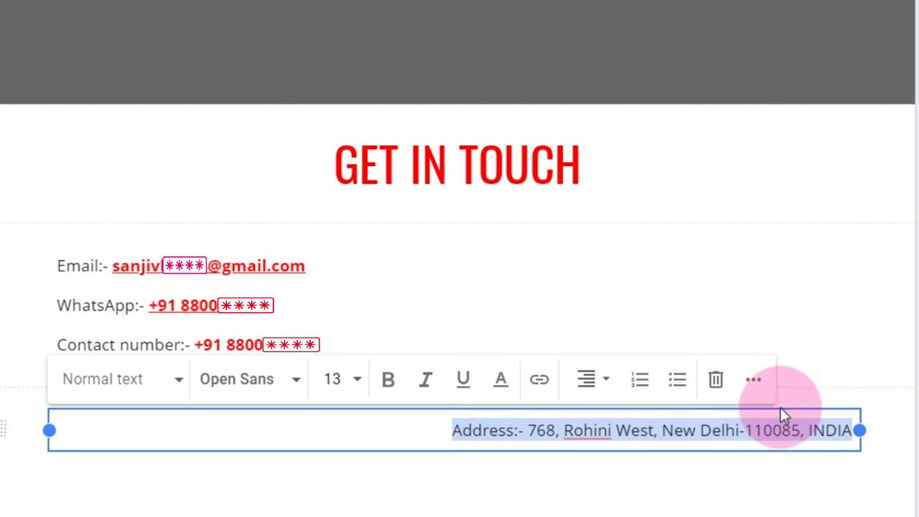
left_click(749, 430)
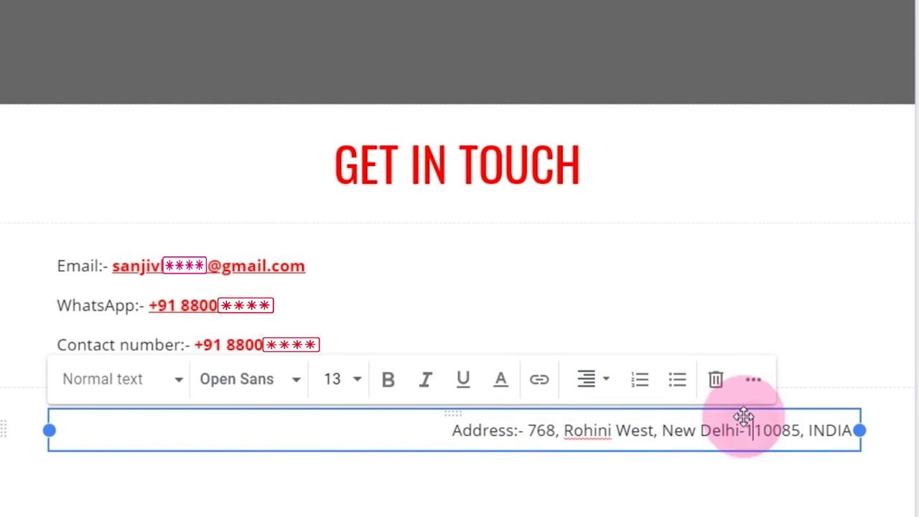
left_click_drag(742, 415, 754, 342)
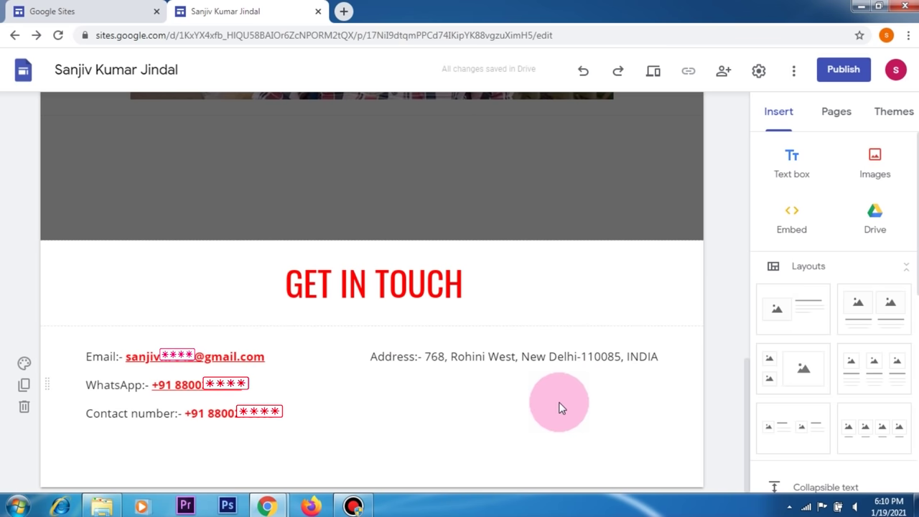
Add a new site page named 'About' from the Pages panel.
left_click(836, 114)
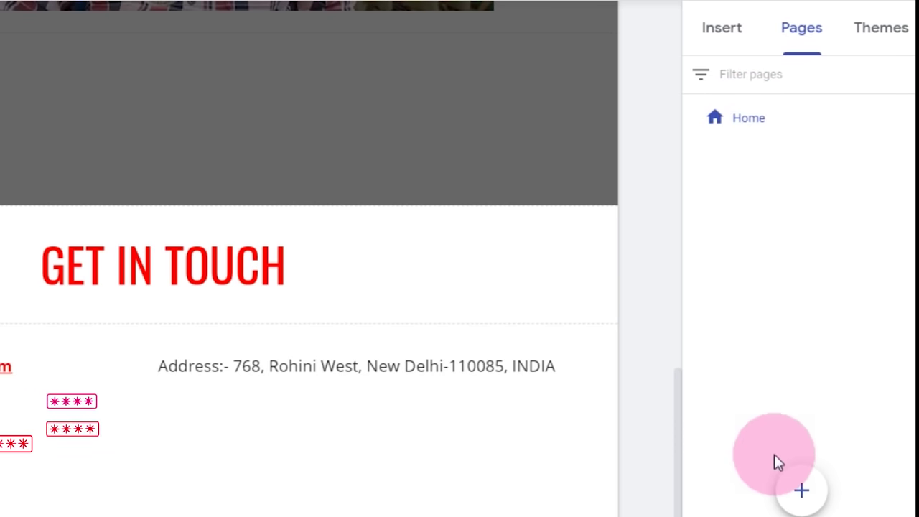
mouse_move(801, 490)
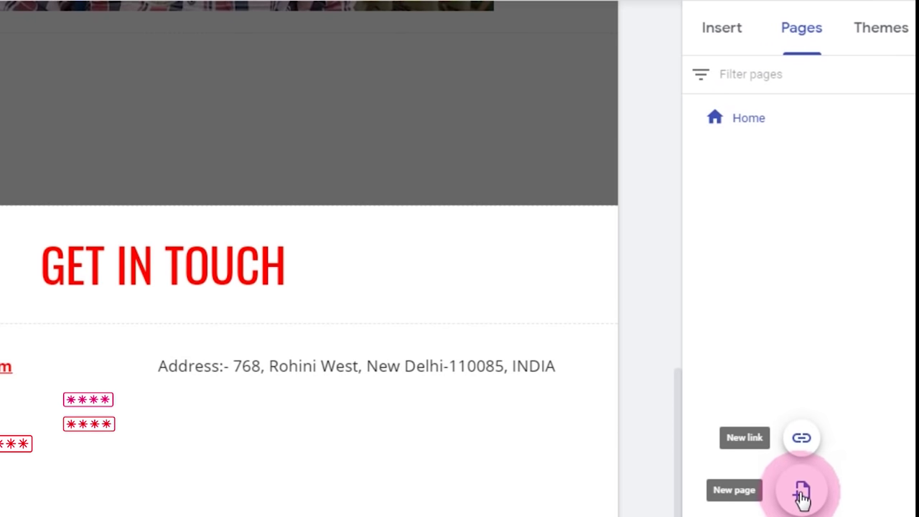
left_click(802, 492)
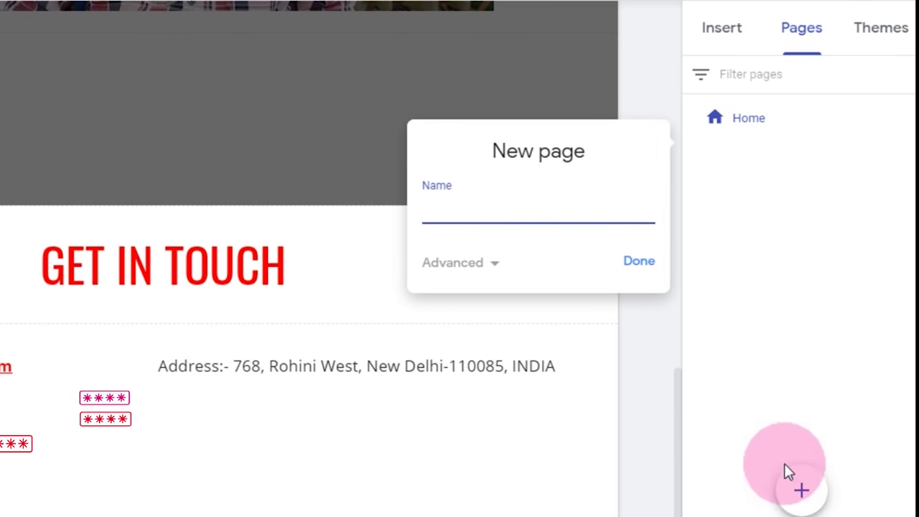
left_click(539, 221)
left_click(493, 207)
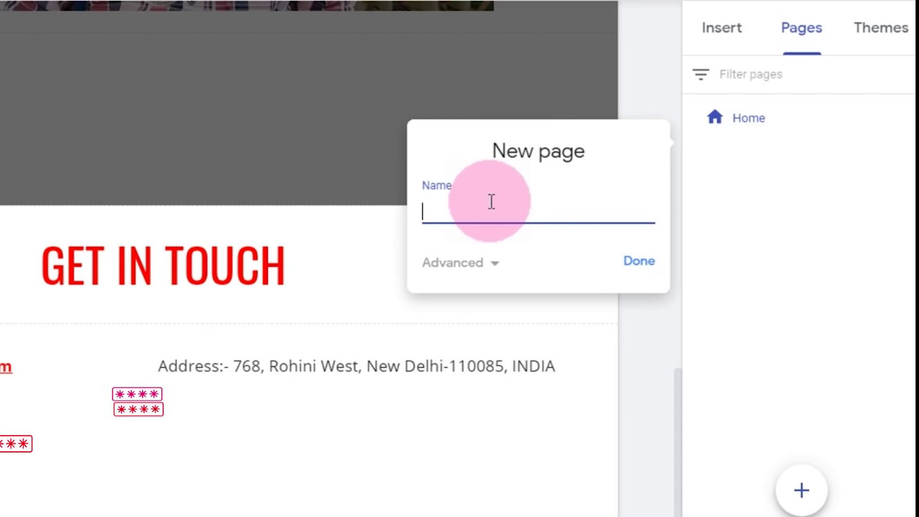
type("About")
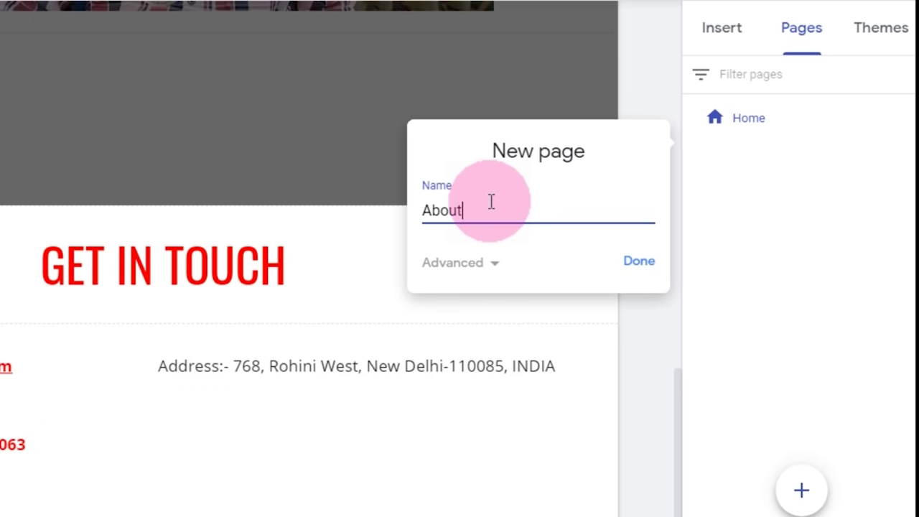
left_click(642, 279)
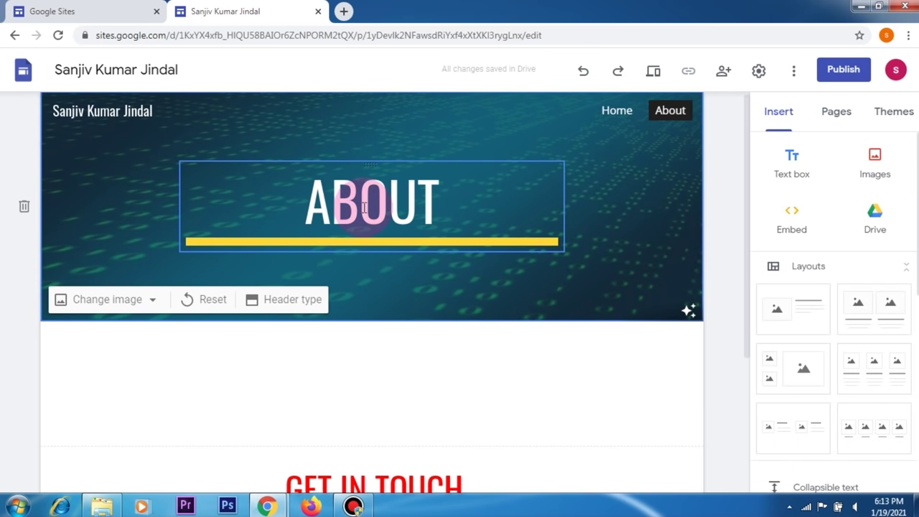
Replace the ABOUT banner title with 'PROFILE SUMMARY'.
left_click_drag(441, 201, 300, 209)
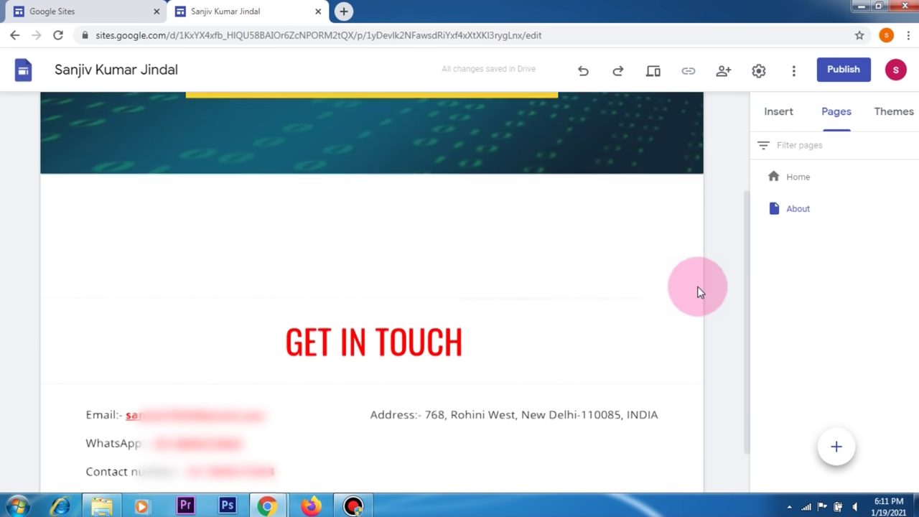
scroll(674, 290, "down", 1)
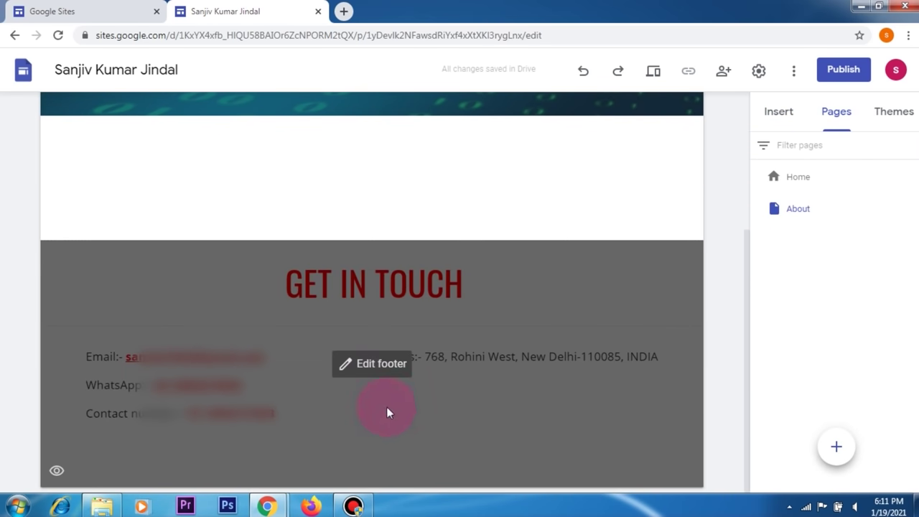
scroll(714, 333, "up", 3)
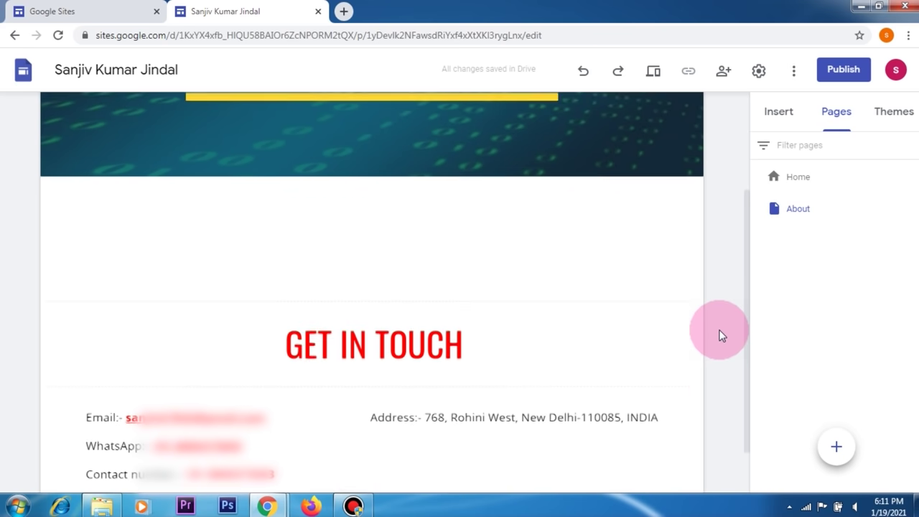
scroll(720, 334, "down", 2)
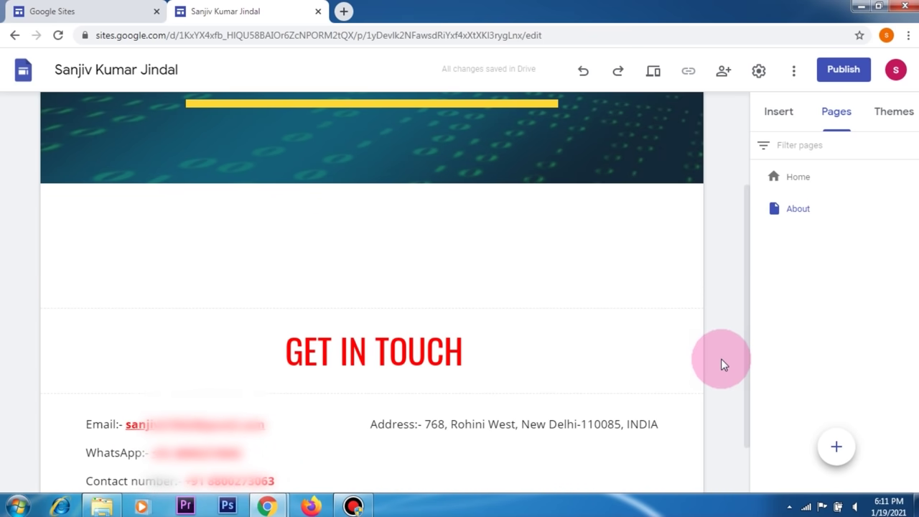
scroll(721, 363, "down", 1)
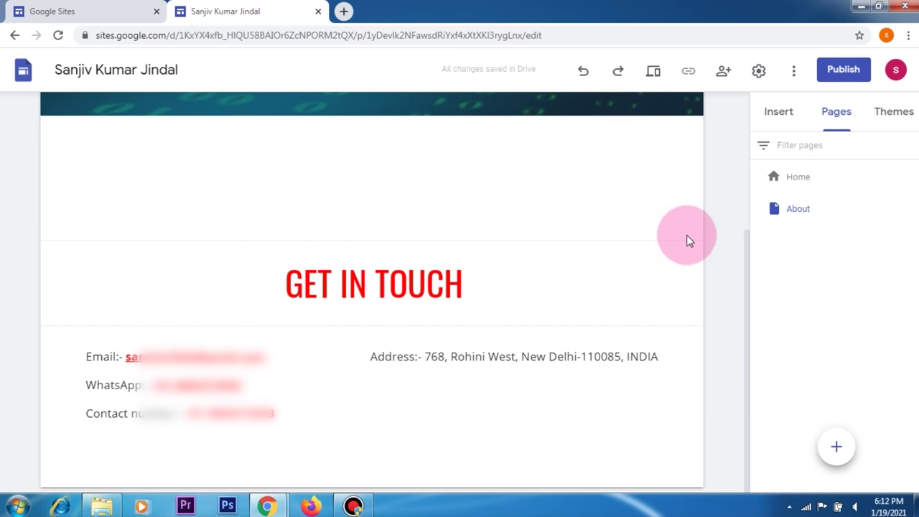
mouse_move(675, 331)
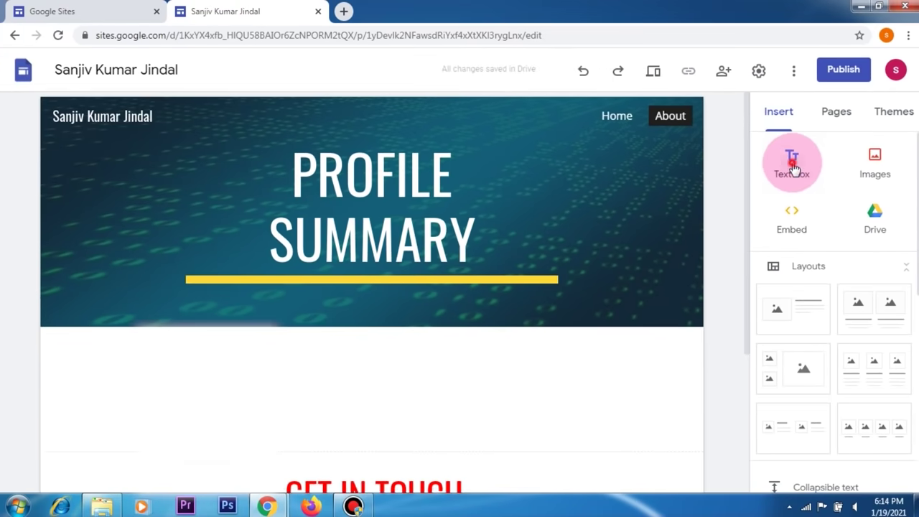
Insert a text box, paste the profile summary paragraph, and select all of it.
left_click(748, 182)
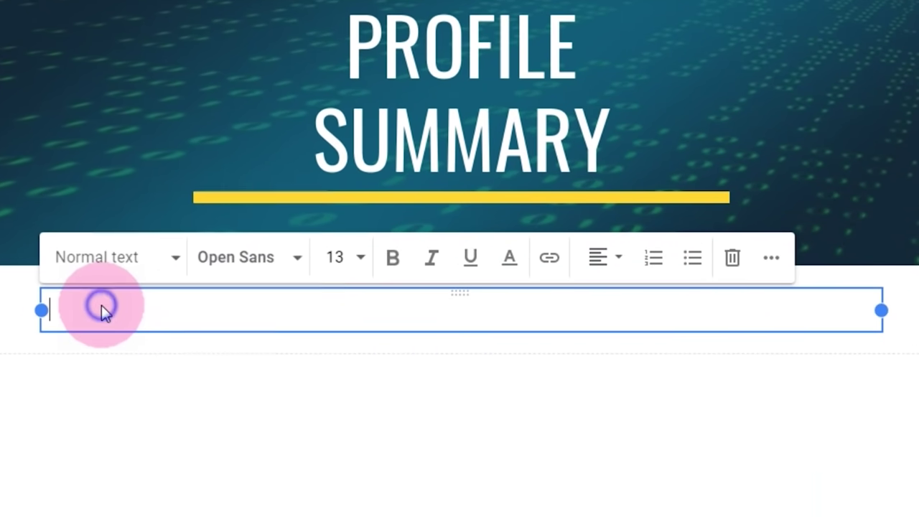
right_click(101, 305)
type("Talented, unique, passionate Graphic Designer with extensive experience creating persuasive and attractive marketing and communications materials.  Technical skills include 3D design, Adobe Creative Cloud, GIMP, and Serif DrawPlus. Expert at developing effective campaigns and advertisements to increase visibility, branding, and business growth and development.")
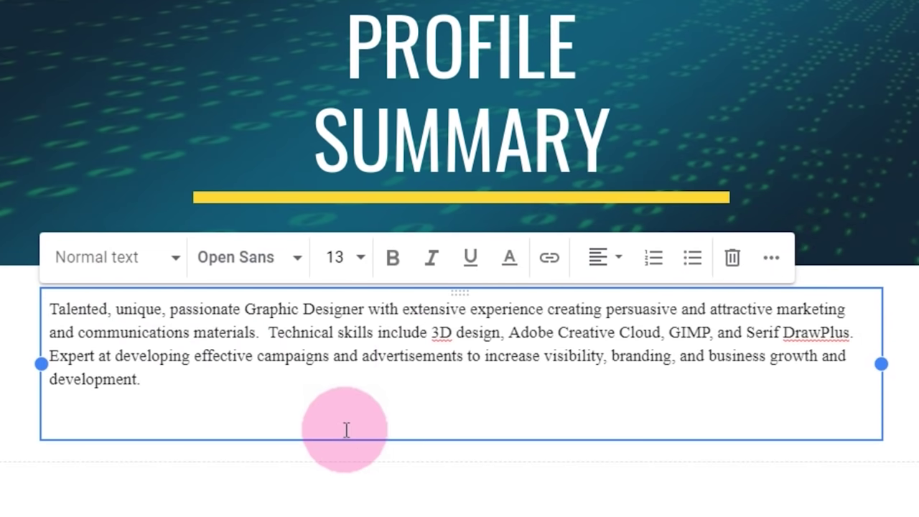
left_click(149, 384)
left_click_drag(149, 383, 42, 316)
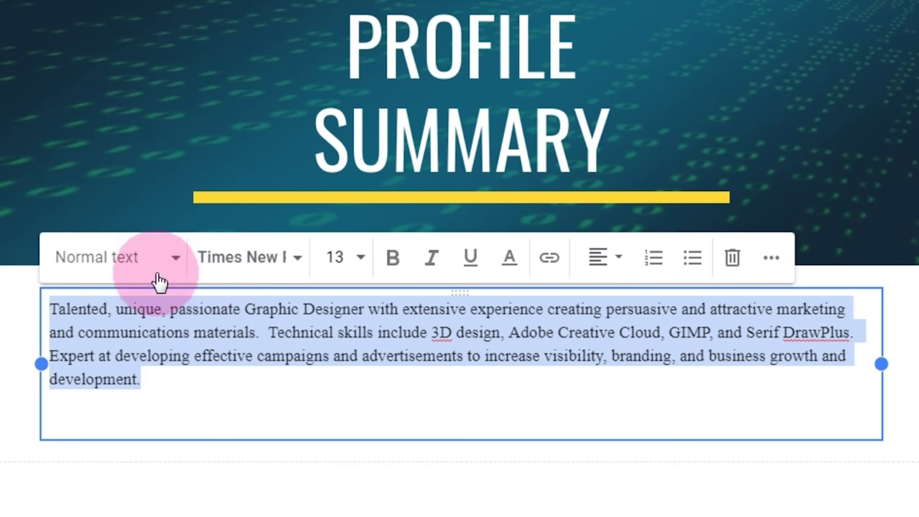
Format the summary as Arial, size 24, bold and italic.
left_click(298, 261)
left_click(224, 338)
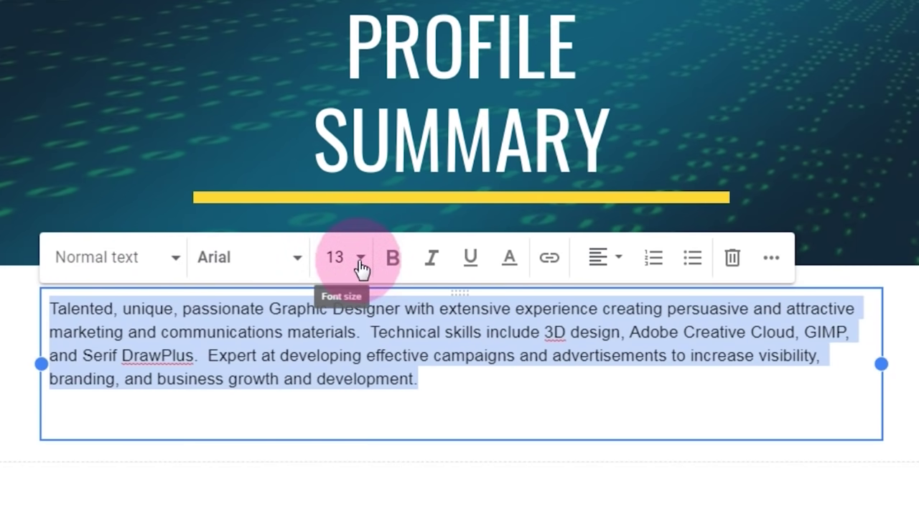
left_click(359, 267)
left_click(337, 512)
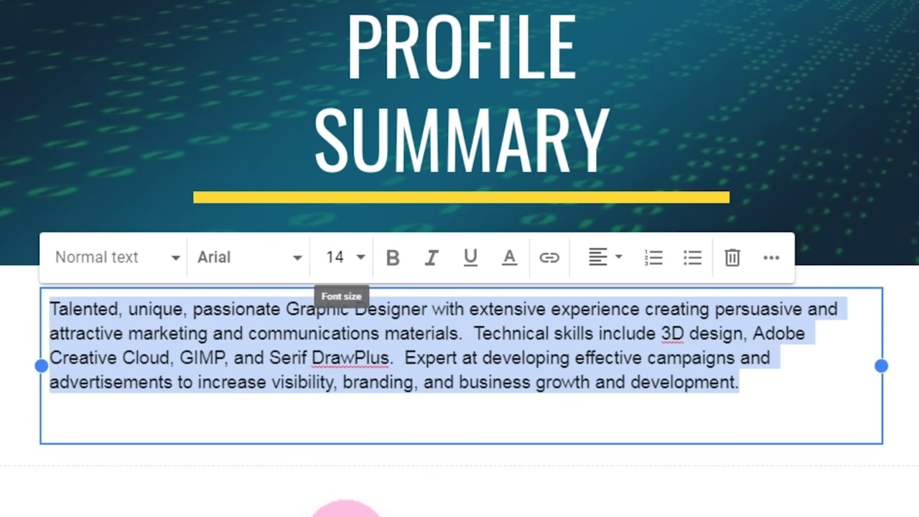
left_click(352, 257)
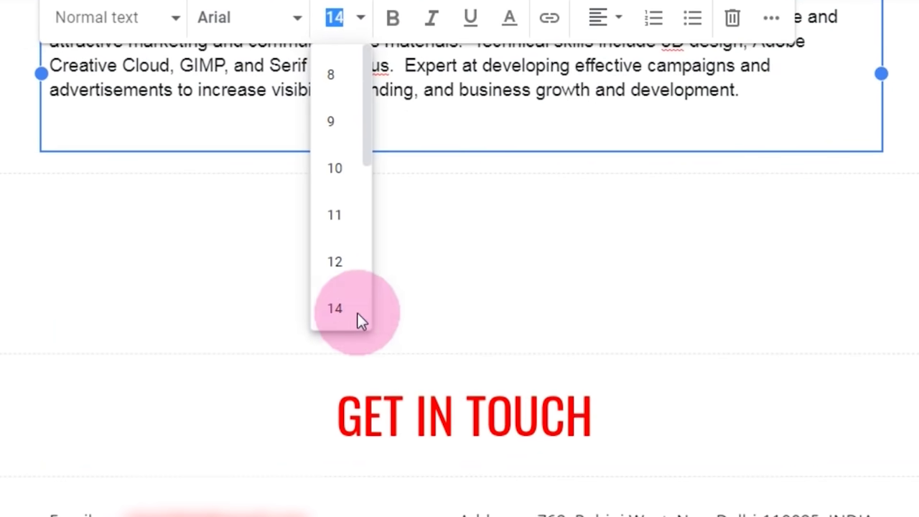
type("24")
key("Return")
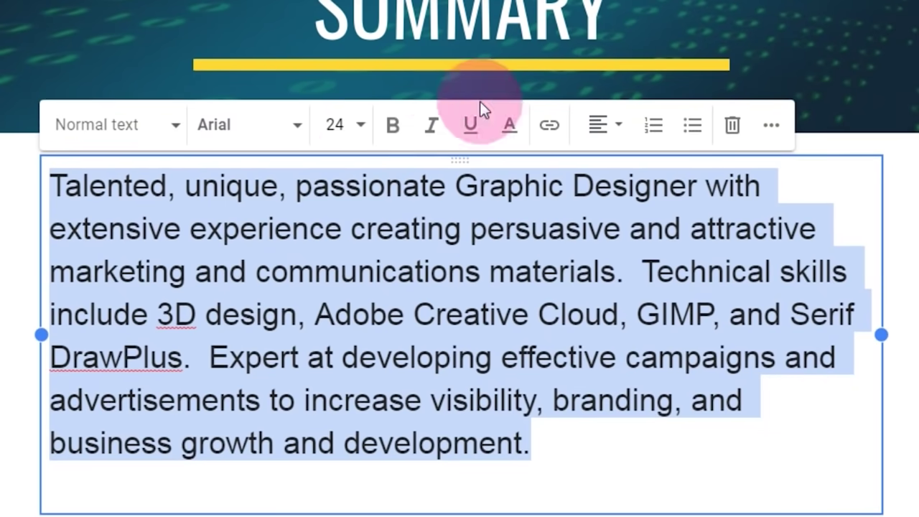
left_click(393, 29)
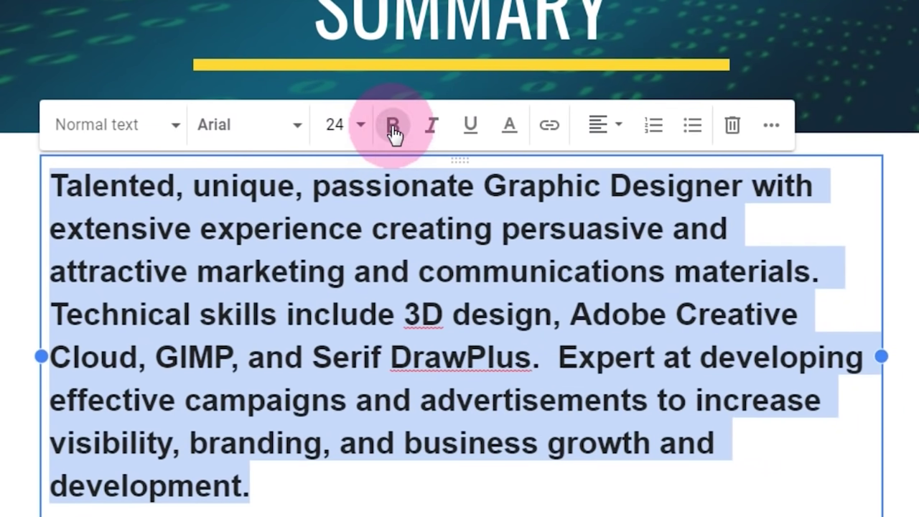
left_click(433, 127)
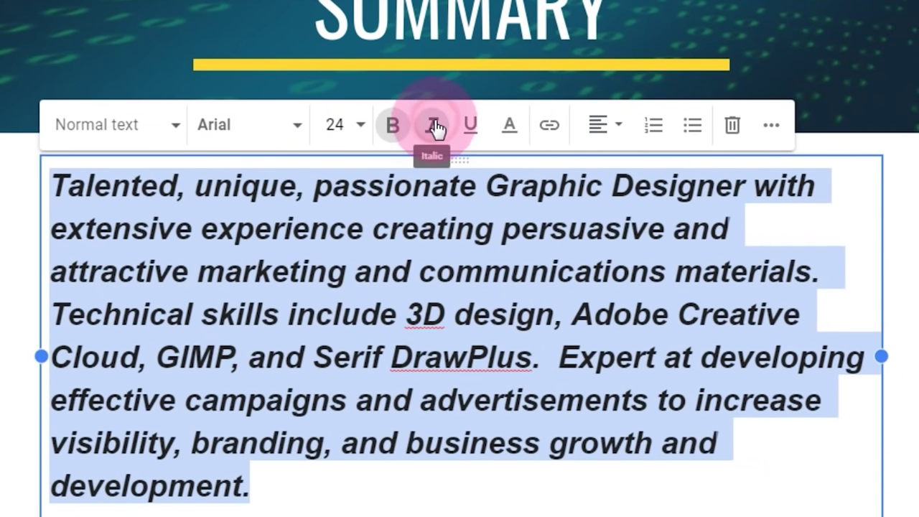
Colour the summary red, centre it, and finish editing the text box.
left_click(507, 127)
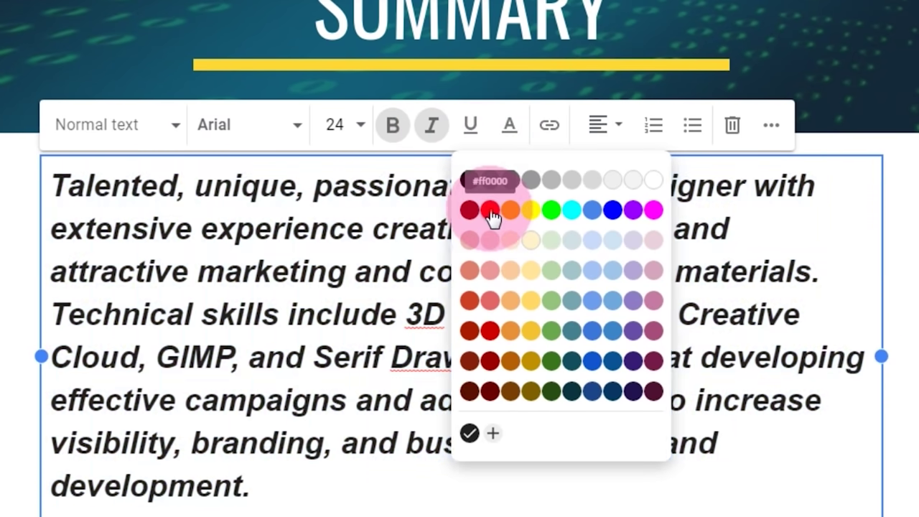
left_click(490, 210)
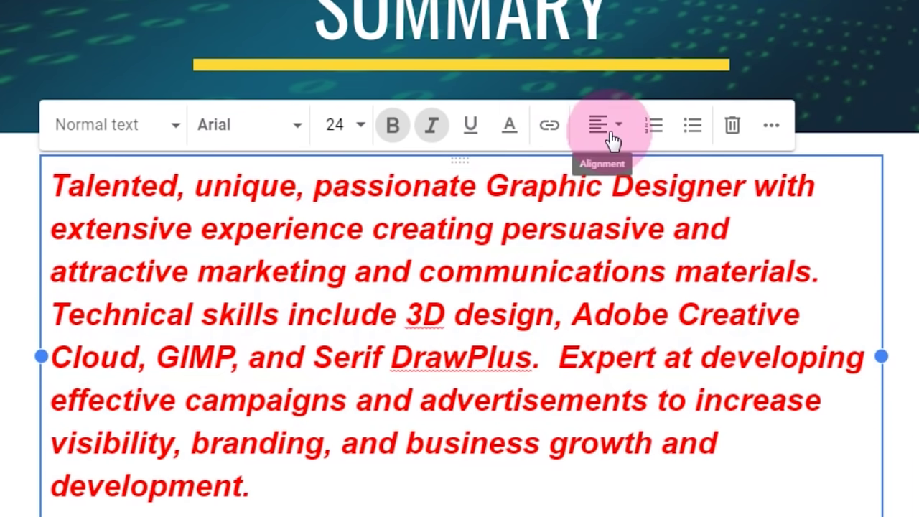
left_click(621, 134)
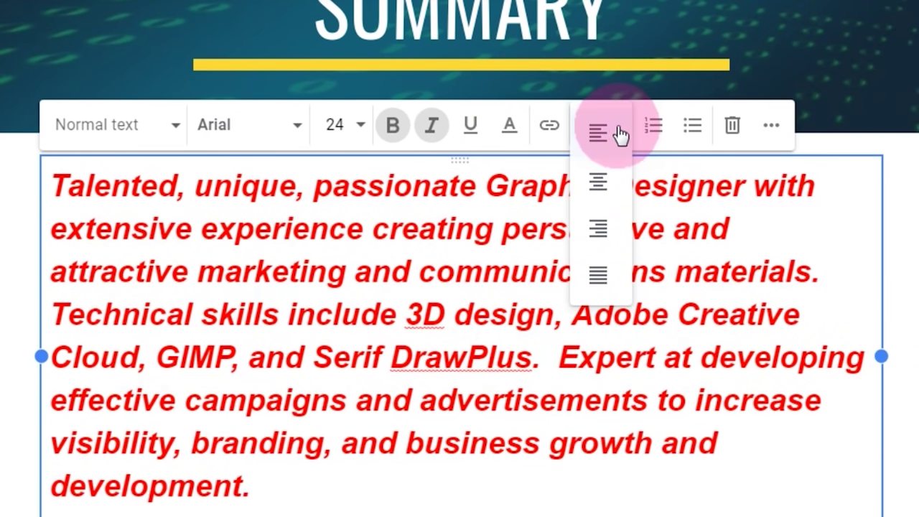
left_click(603, 179)
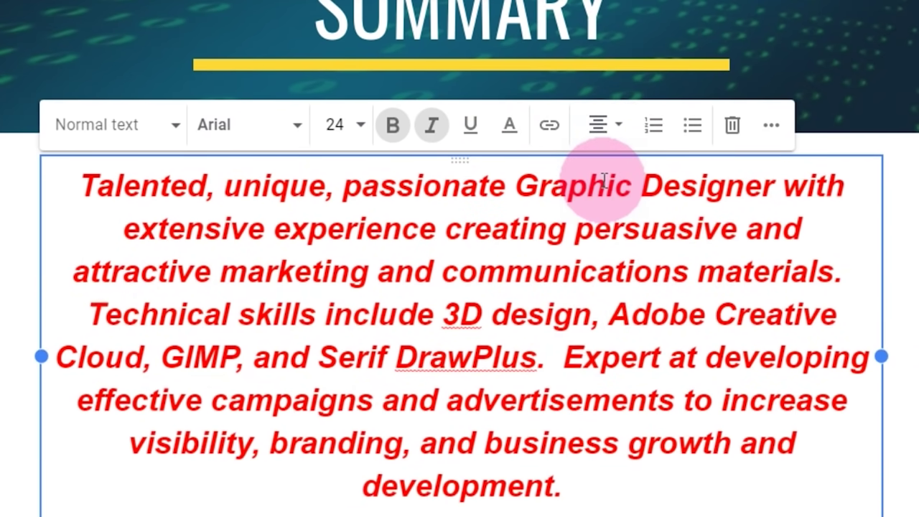
key("ctrl+z")
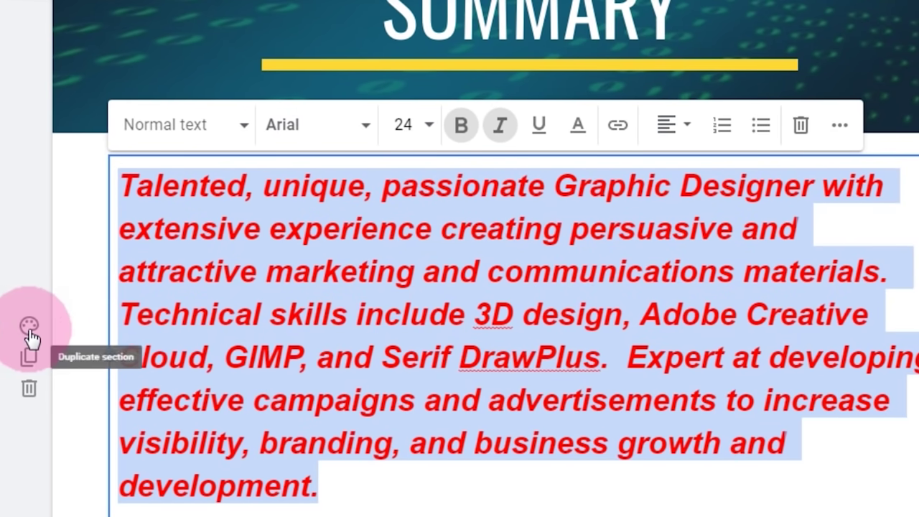
left_click(29, 327)
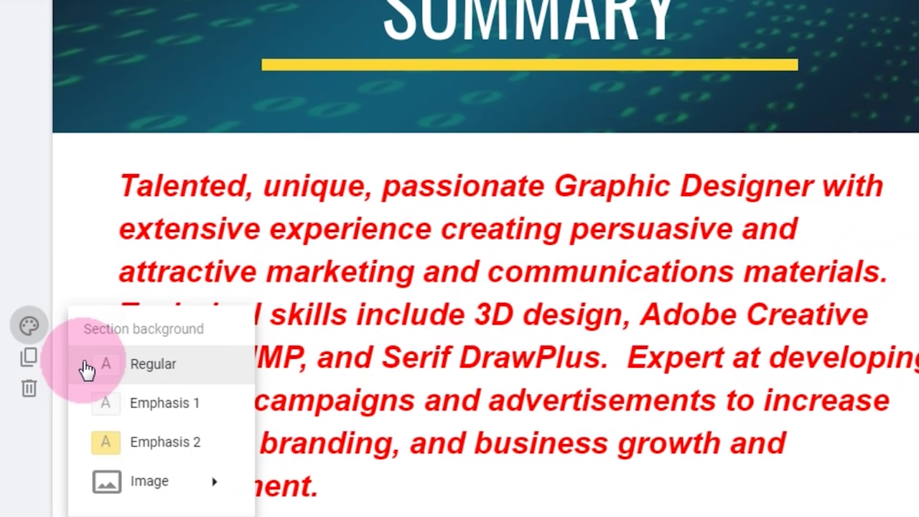
left_click(94, 275)
scroll(502, 287, "down", 1)
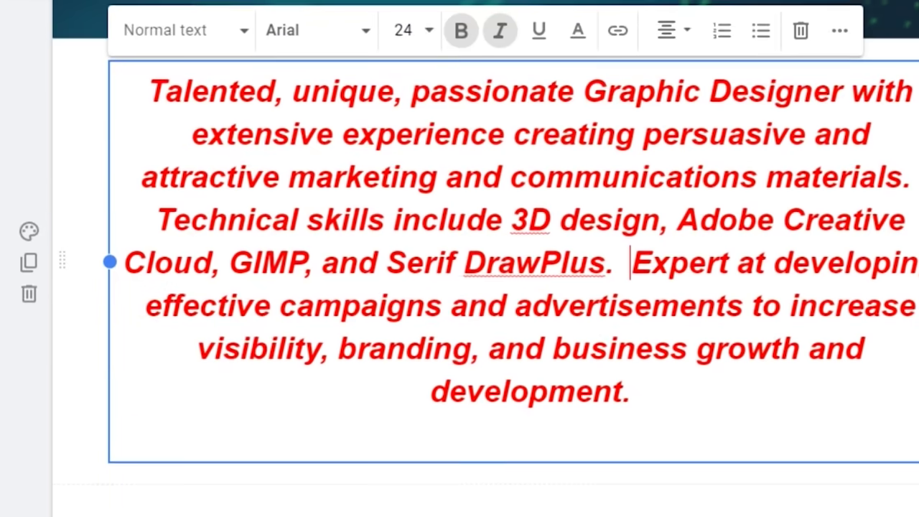
scroll(902, 430, "down", 2)
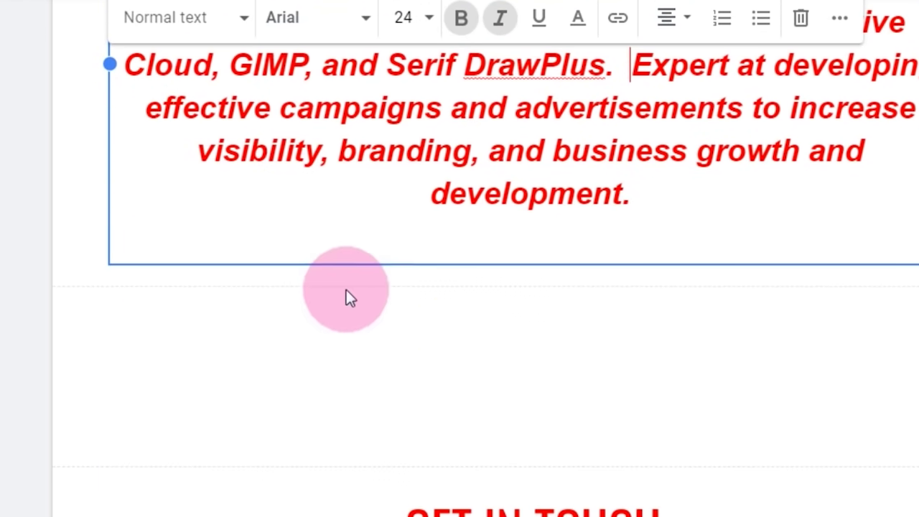
left_click(345, 297)
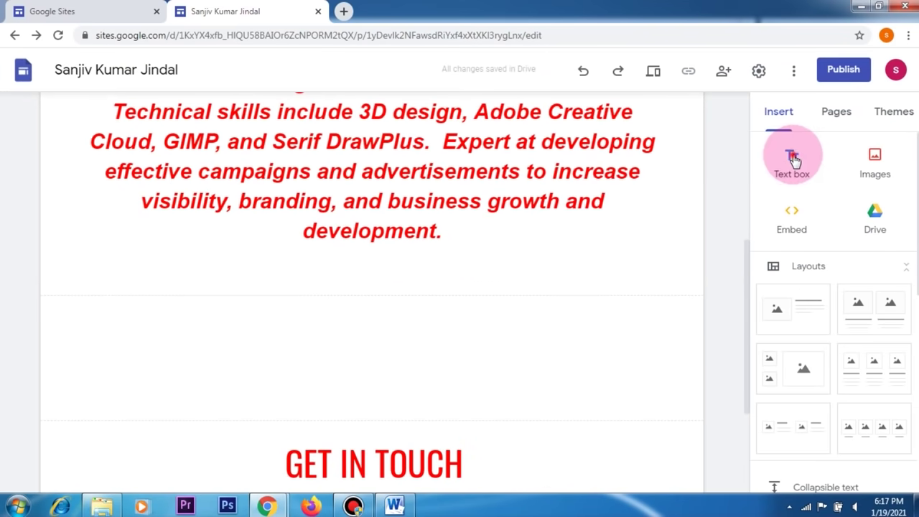
Add a text box with the design duties, selected and kept as Normal text.
left_click(849, 146)
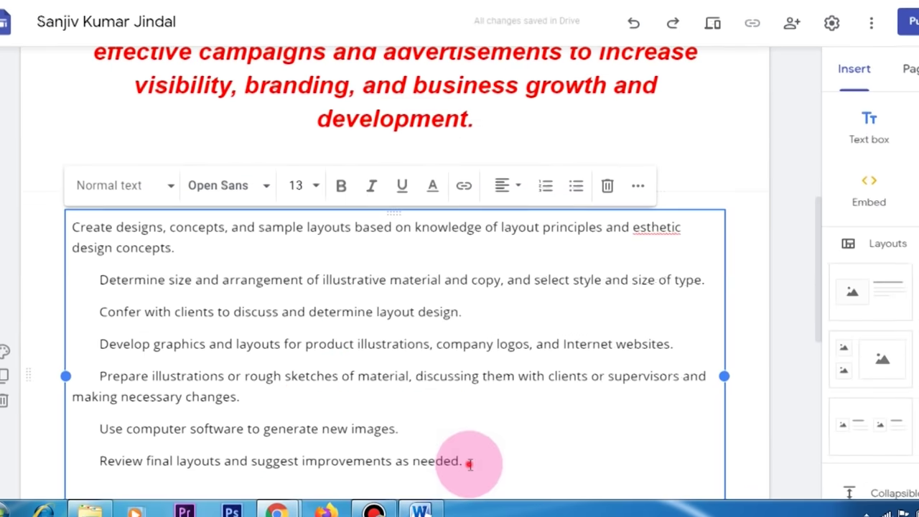
left_click_drag(470, 463, 67, 232)
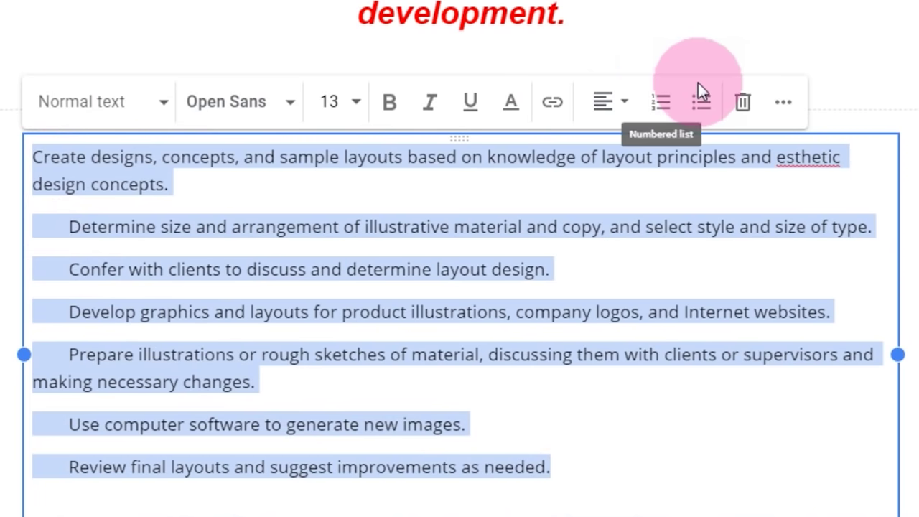
left_click(122, 107)
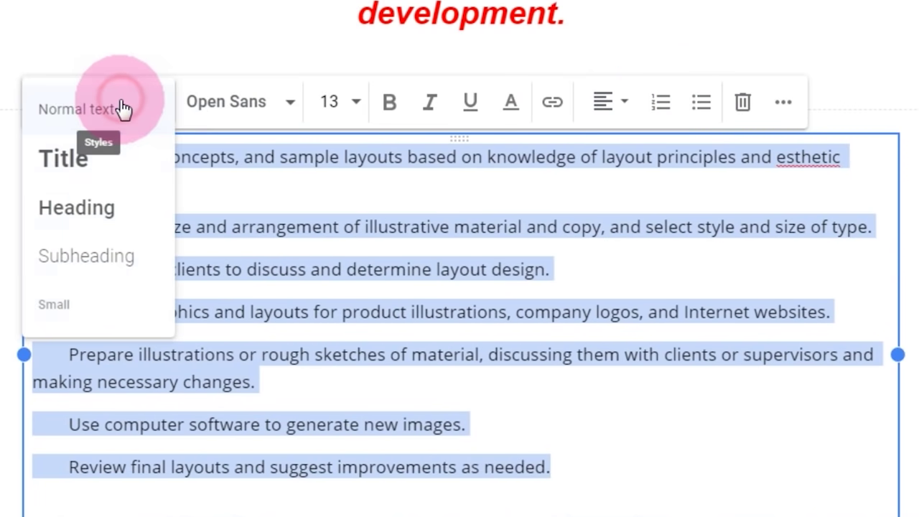
left_click(78, 208)
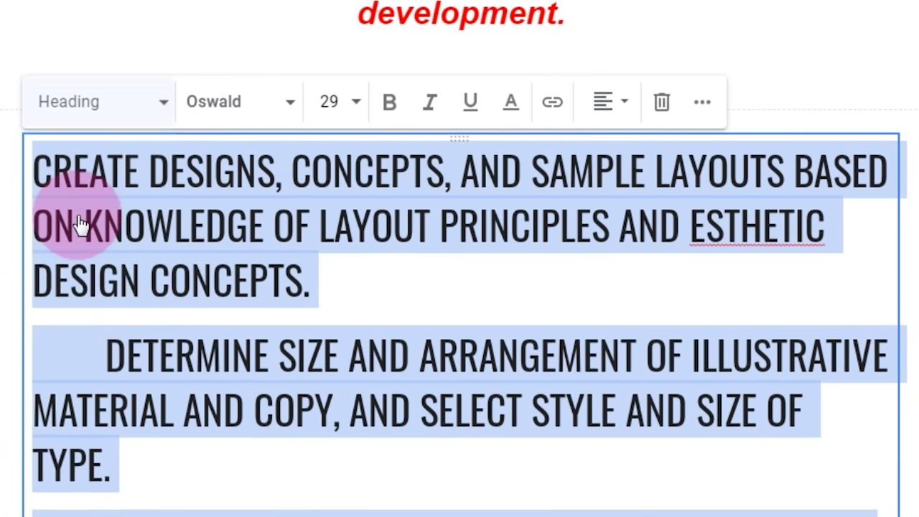
left_click(143, 113)
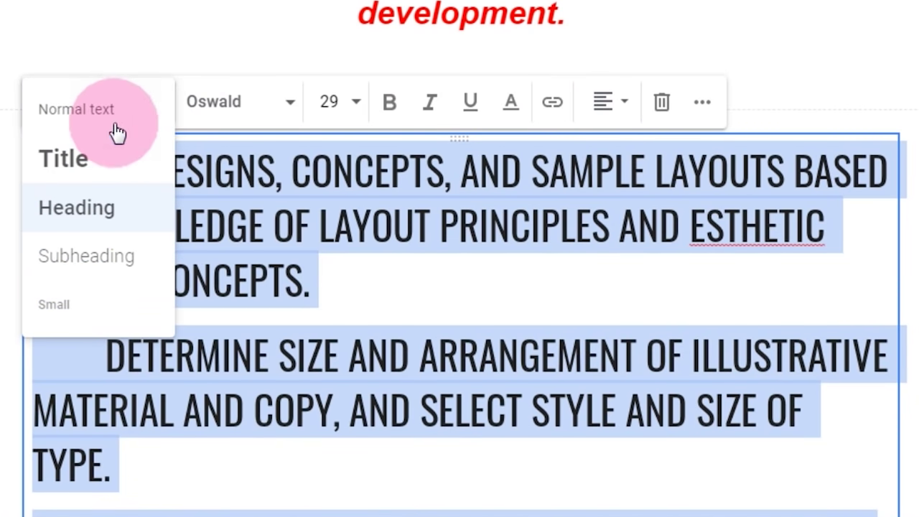
left_click(86, 112)
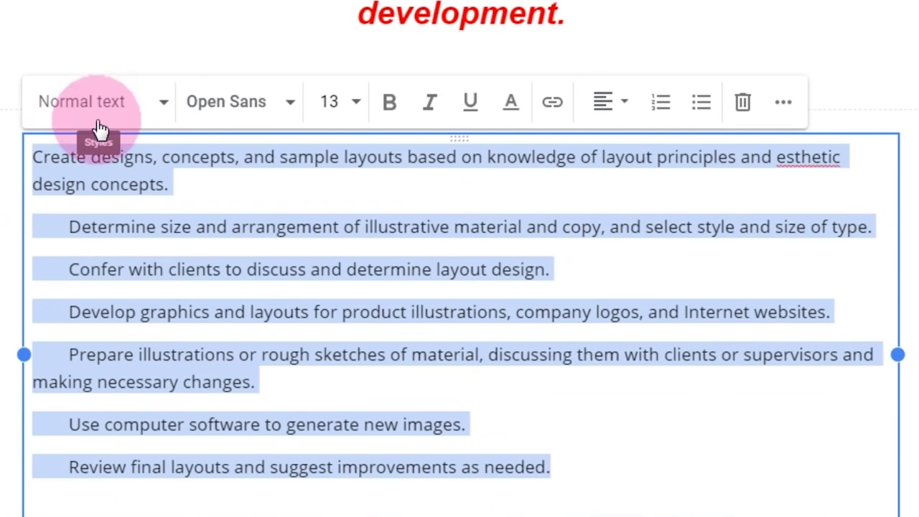
Set the duties text to Arial, size 18, bold and red.
left_click(282, 111)
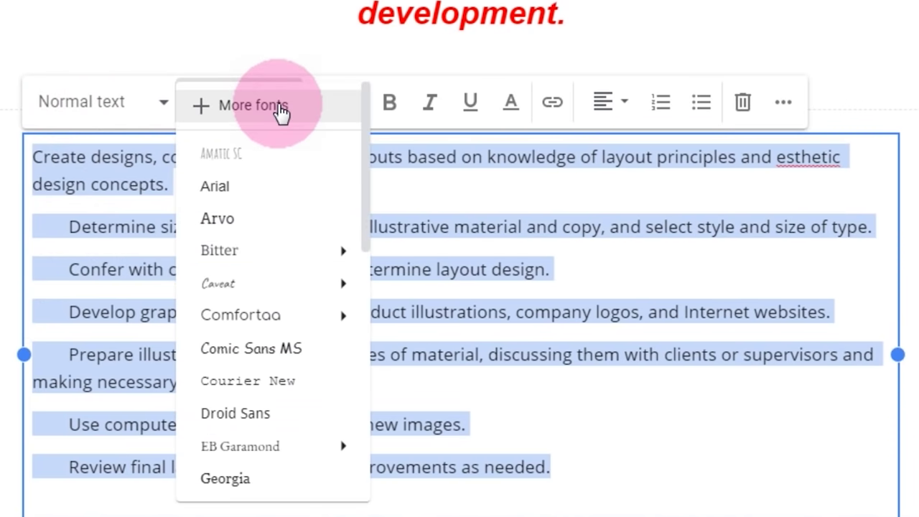
left_click(201, 184)
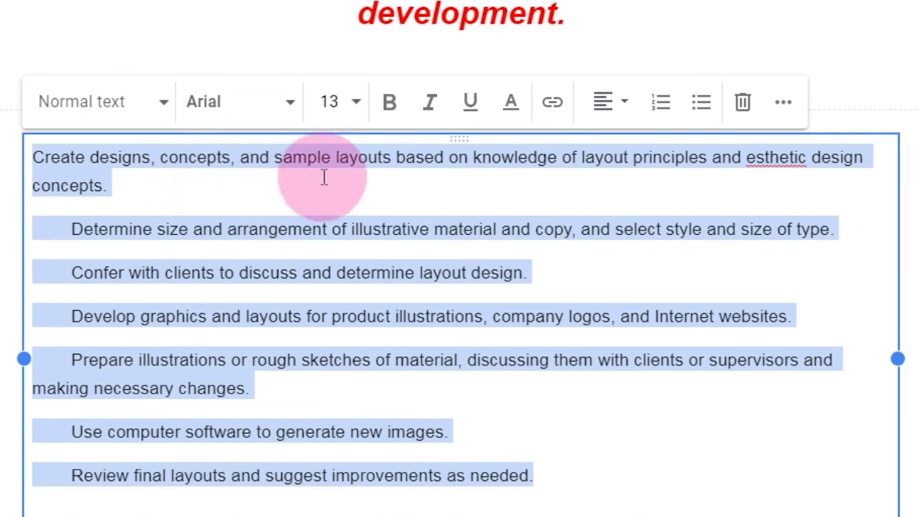
left_click(328, 102)
scroll(365, 338, "down", 2)
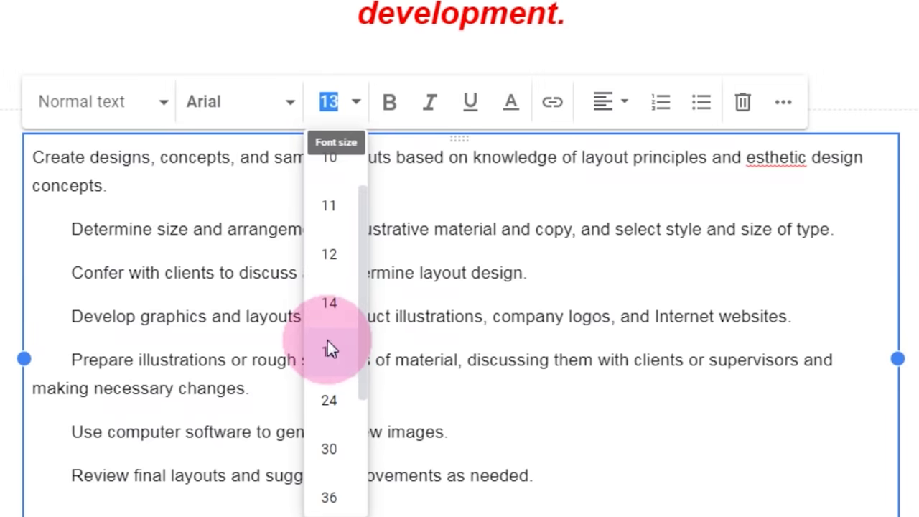
left_click(328, 351)
left_click(390, 104)
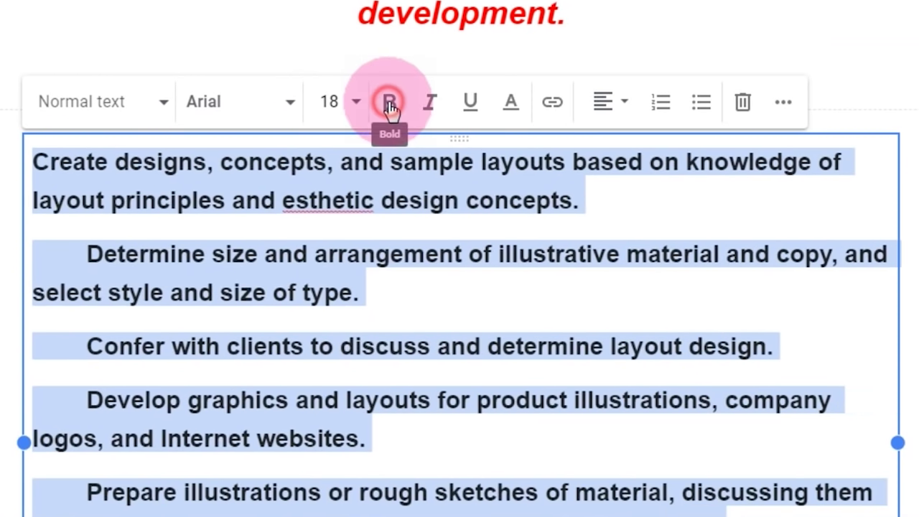
left_click(510, 109)
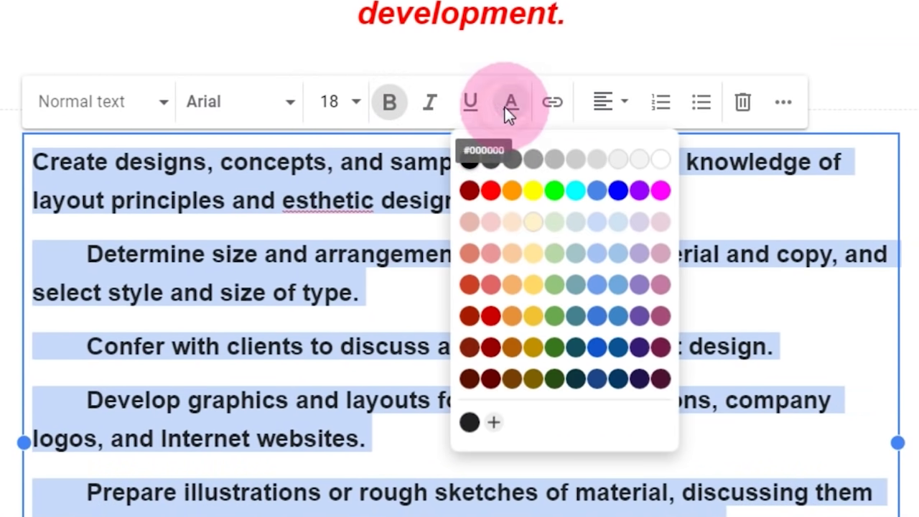
left_click(490, 193)
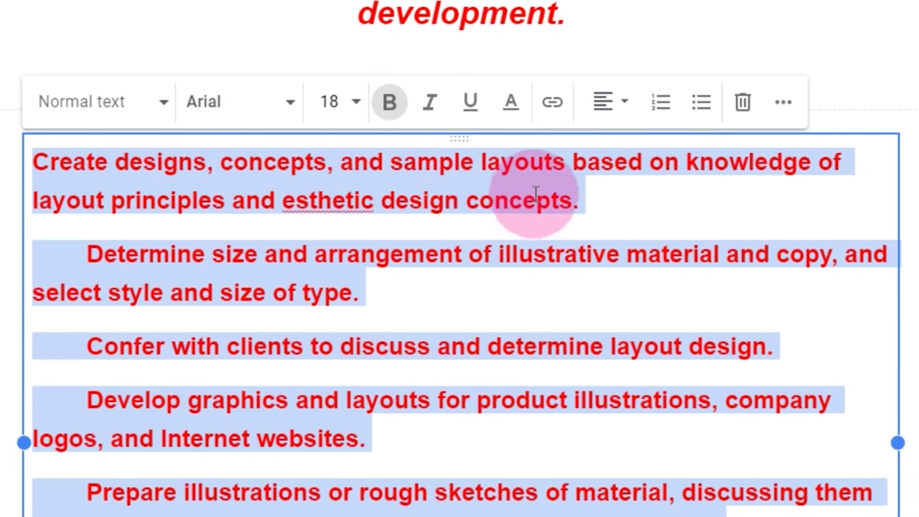
Turn the left-aligned duties into a bulleted list and deselect it.
left_click(609, 113)
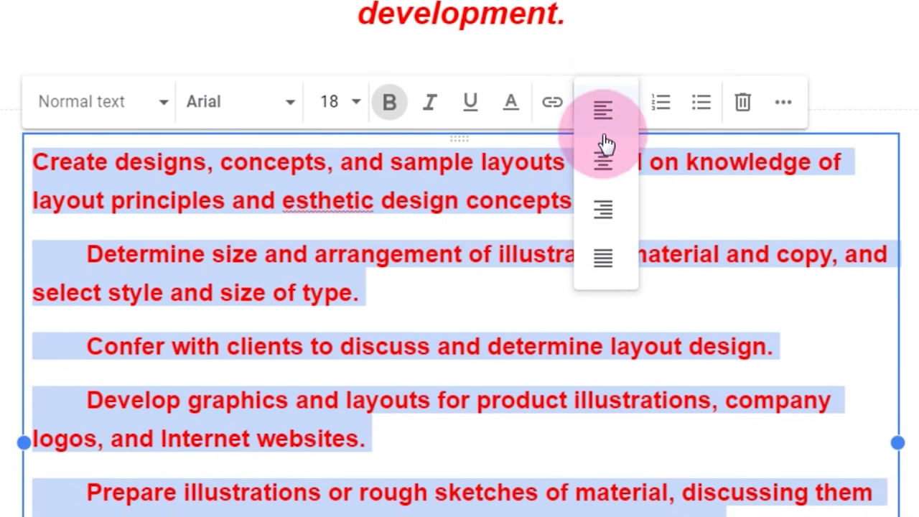
left_click(603, 149)
left_click(705, 108)
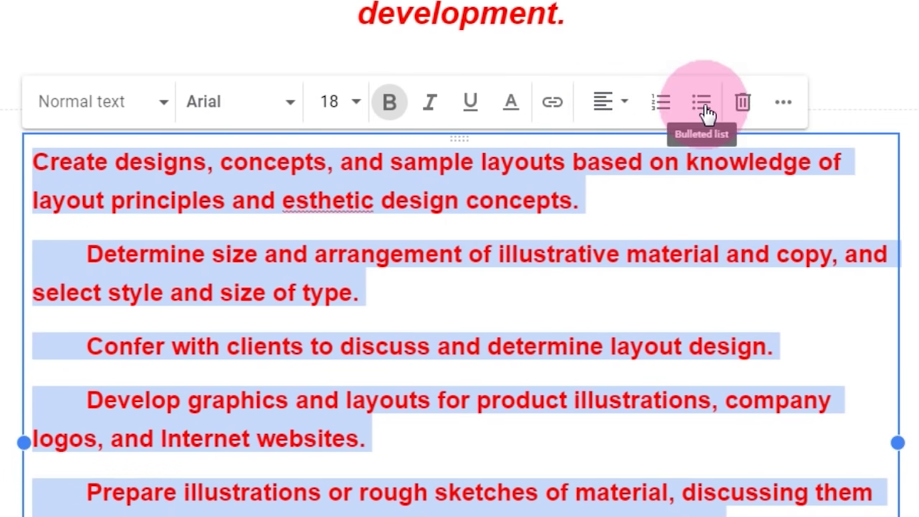
left_click(702, 106)
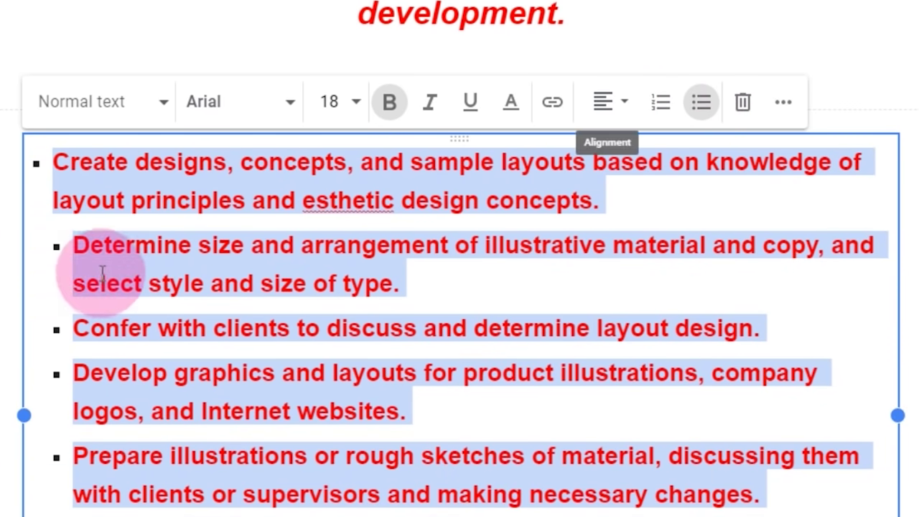
scroll(72, 424, "down", 3)
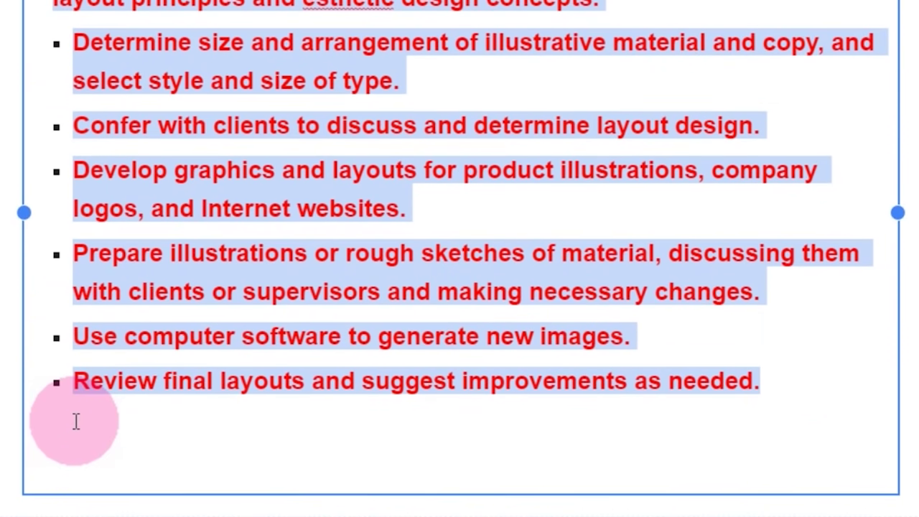
scroll(76, 421, "up", 4)
left_click(667, 302)
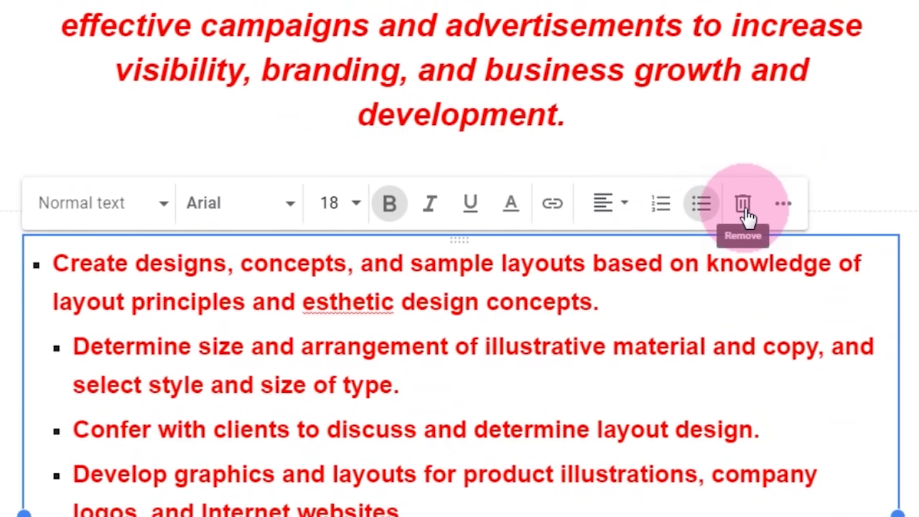
scroll(809, 332, "down", 5)
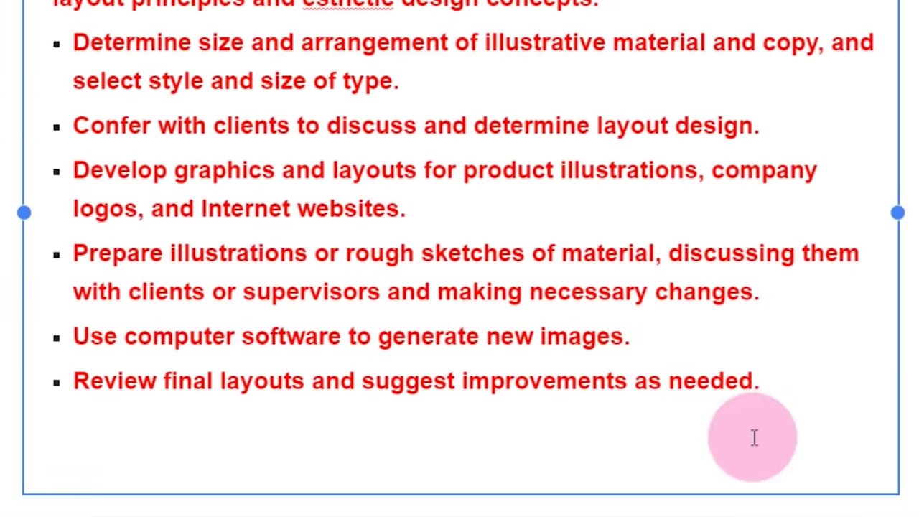
scroll(754, 437, "up", 5)
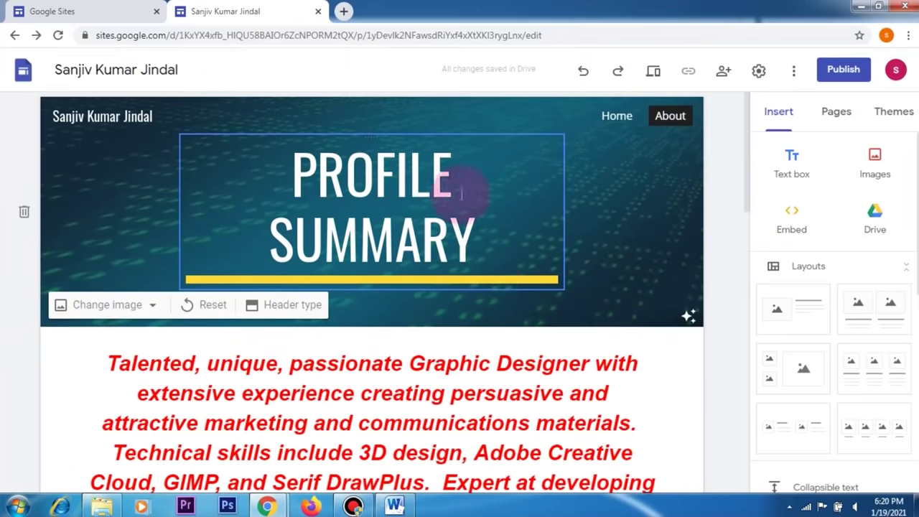
Preview the About page at phone width, scrolling through the summary and red duties, then exit.
scroll(687, 389, "down", 2)
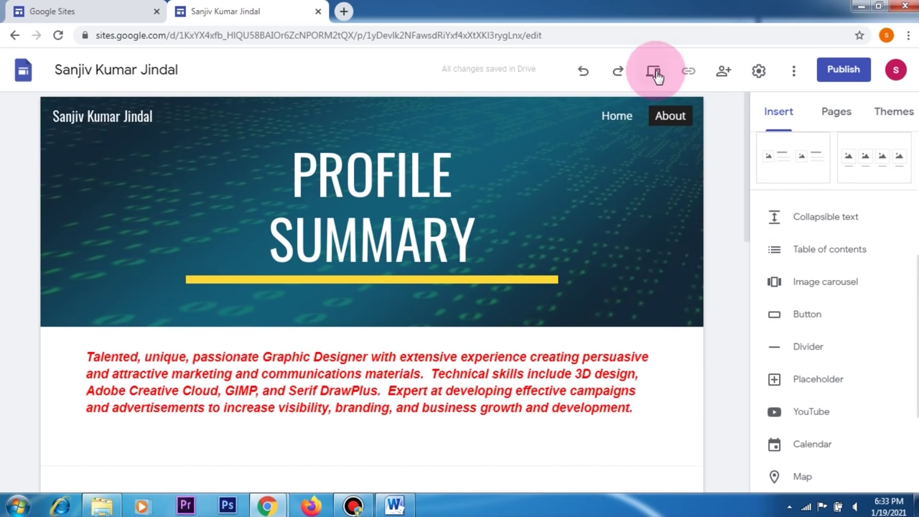
left_click(653, 72)
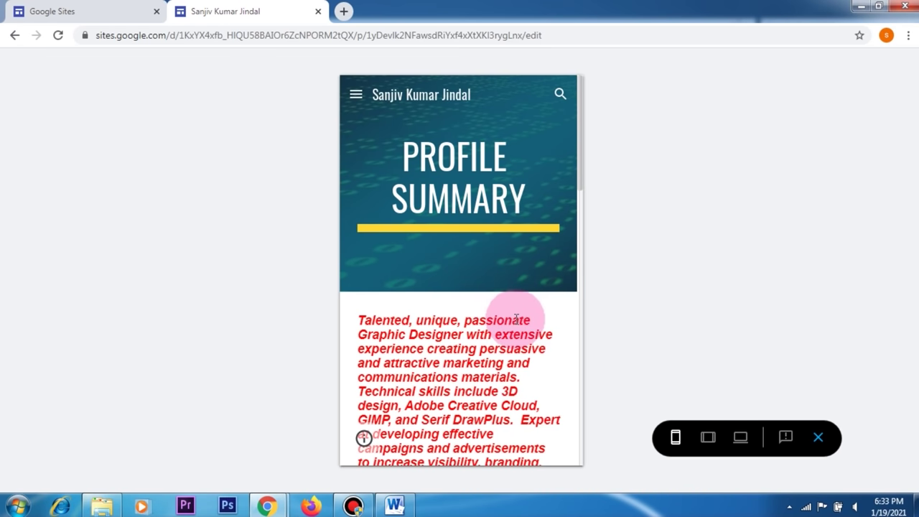
scroll(514, 319, "down", 15)
scroll(515, 319, "up", 15)
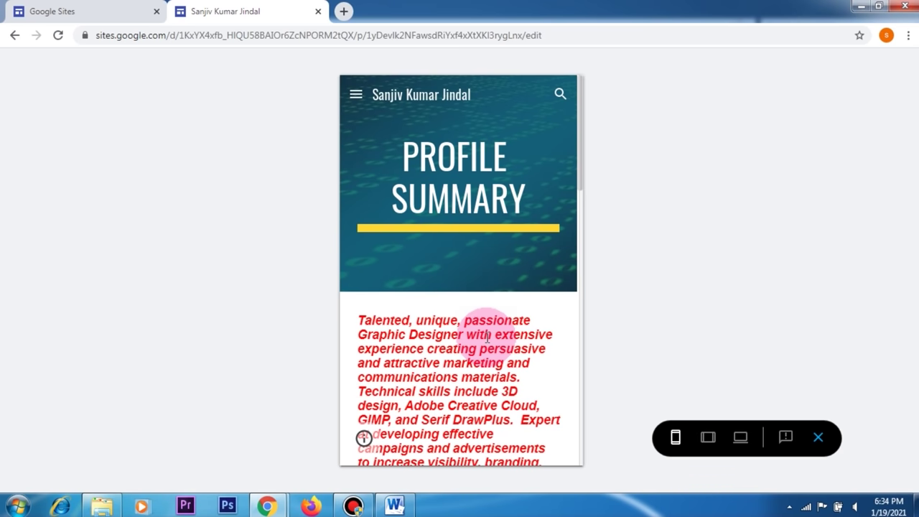
scroll(486, 338, "down", 2)
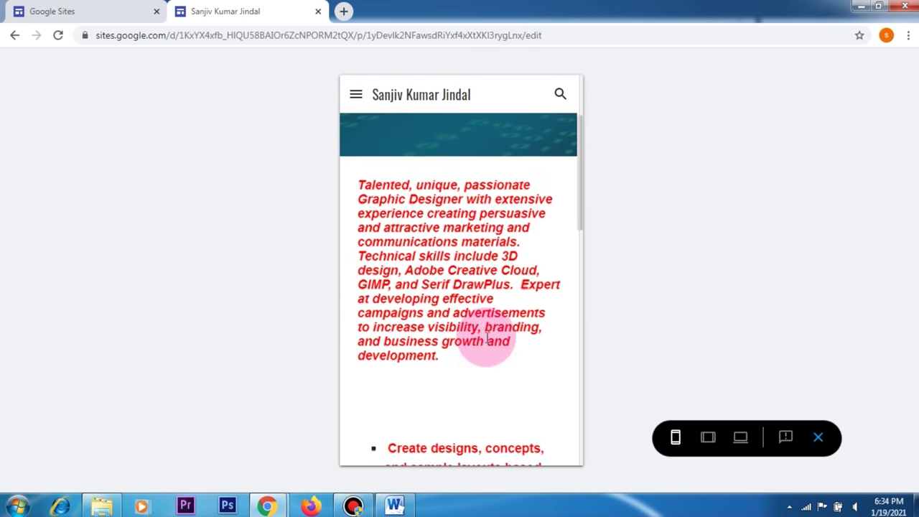
scroll(486, 337, "down", 3)
scroll(486, 343, "down", 8)
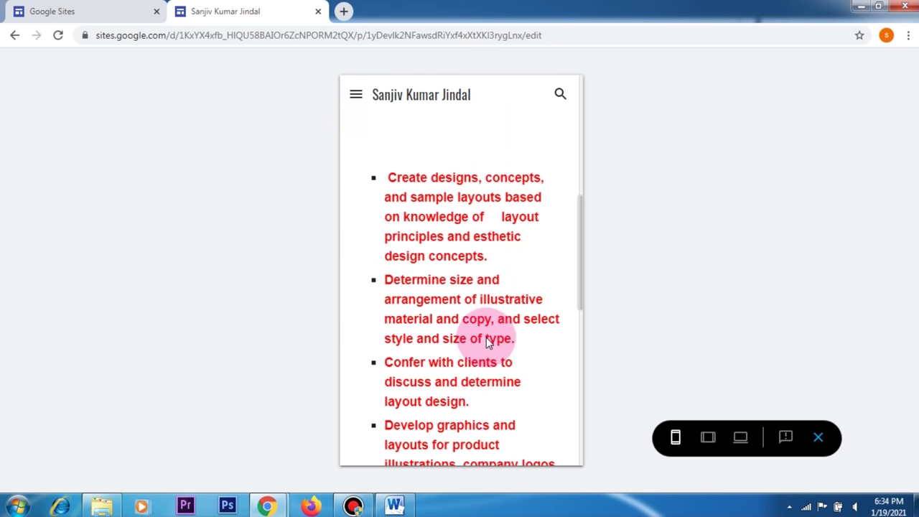
scroll(488, 337, "up", 4)
scroll(488, 337, "up", 2)
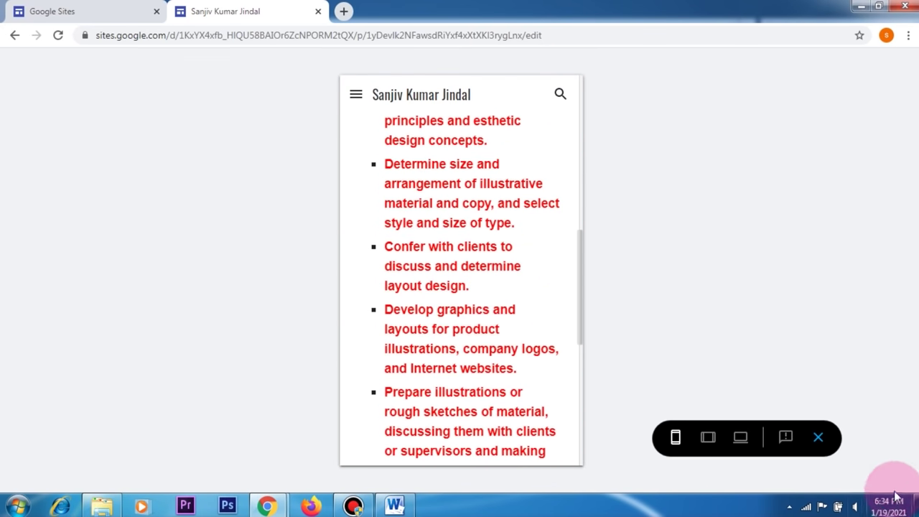
left_click(818, 438)
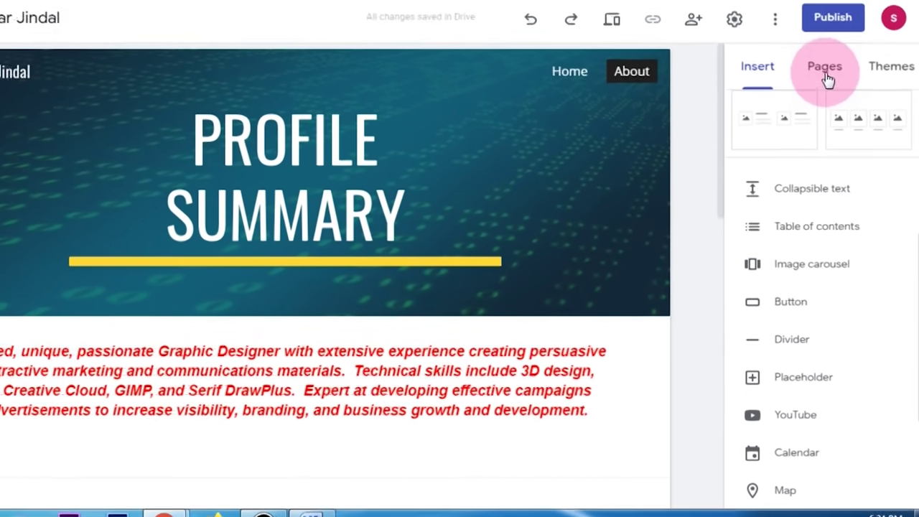
Add a new site page named 'Education'.
left_click(837, 116)
mouse_move(837, 447)
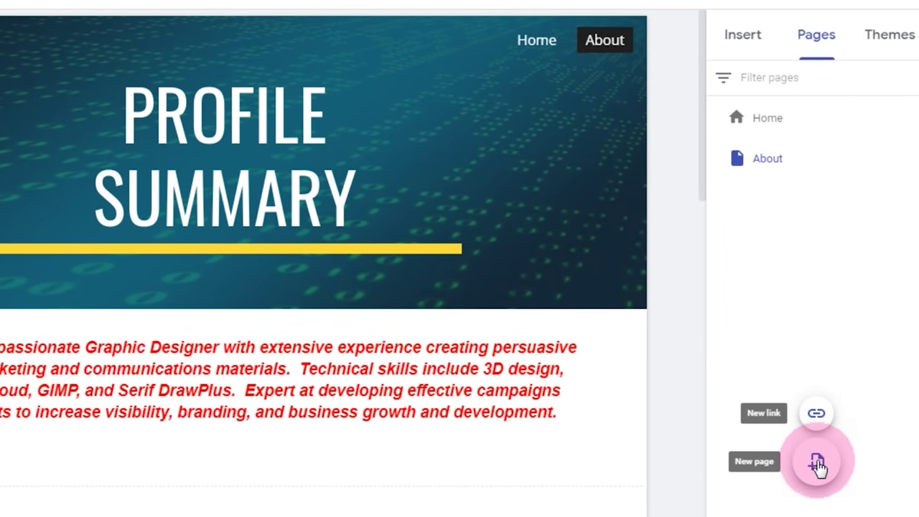
left_click(818, 465)
left_click(495, 239)
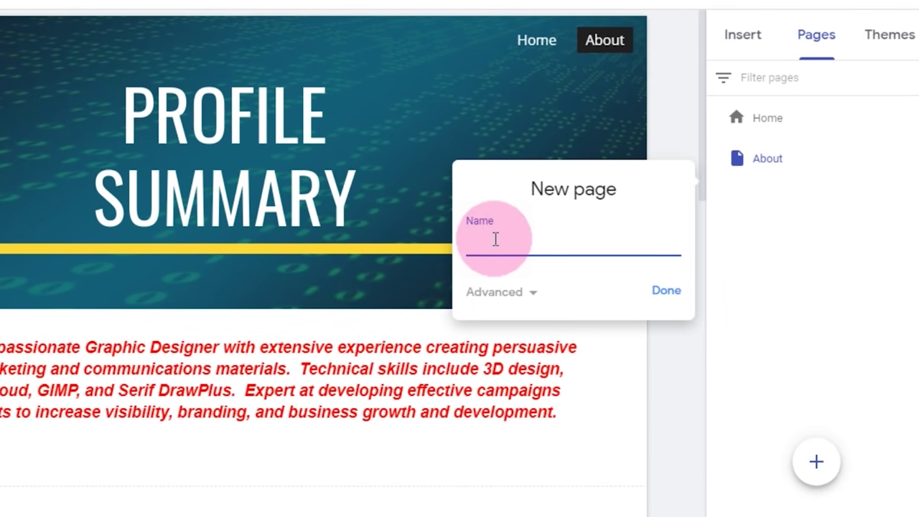
type("Education")
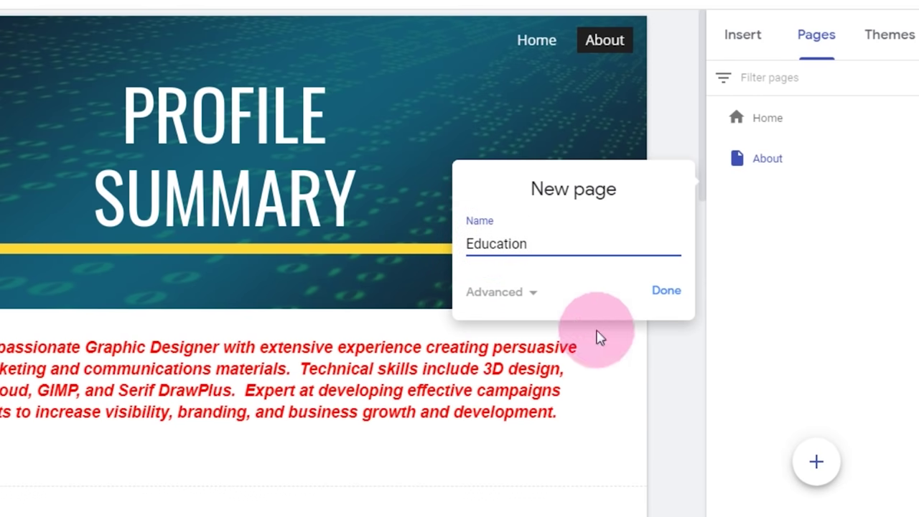
left_click(667, 293)
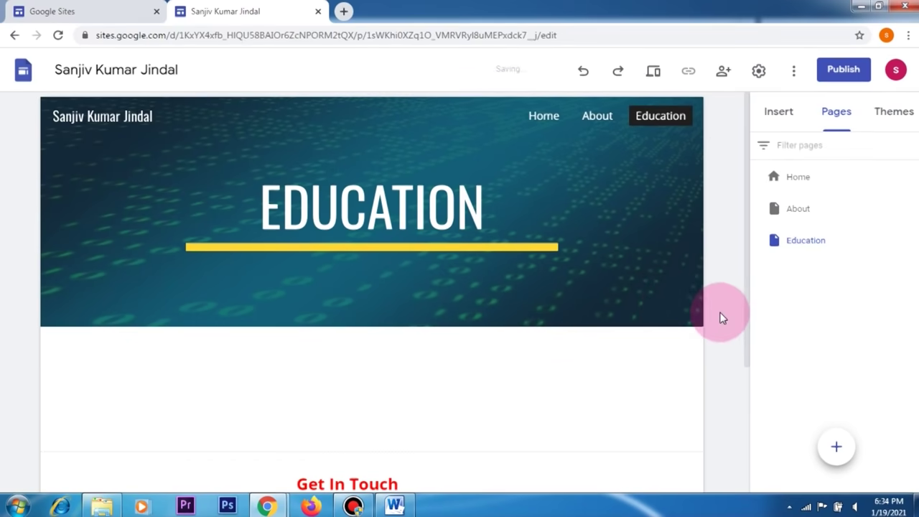
Open Change image for the Education header and choose Select image.
left_click(324, 228)
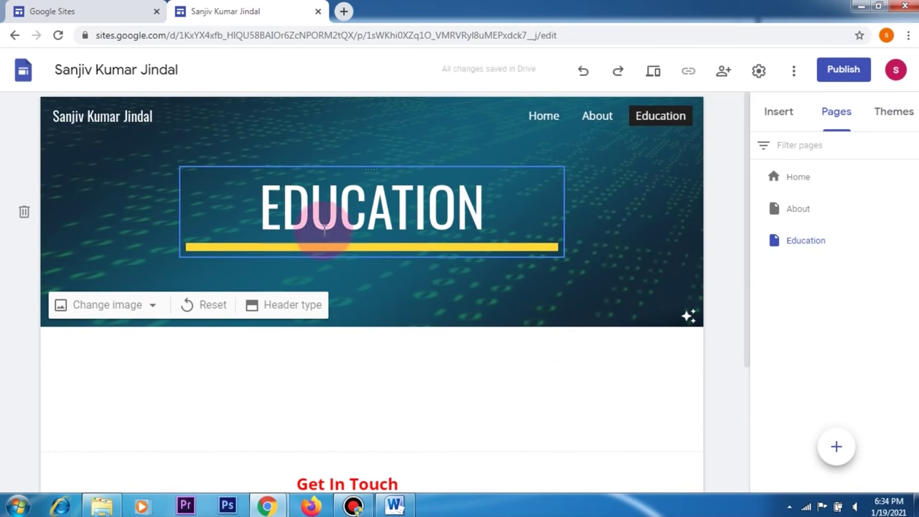
left_click(574, 336)
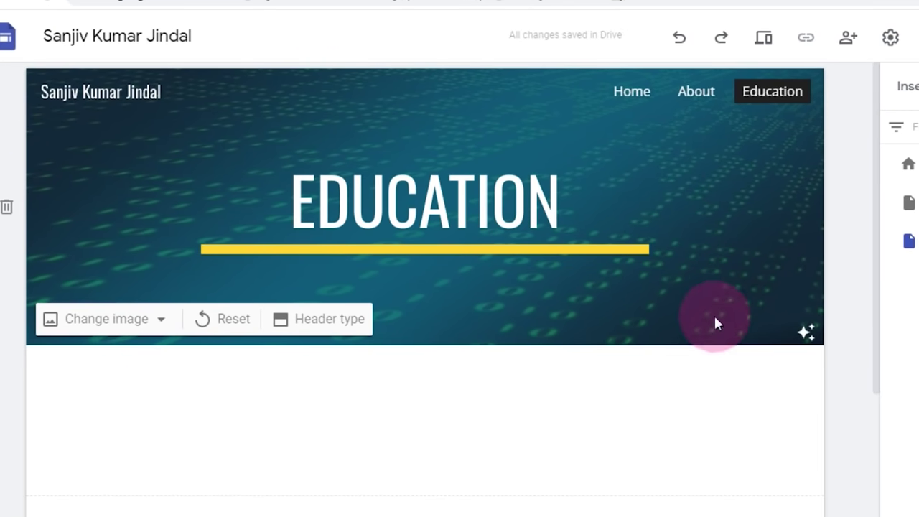
left_click(122, 320)
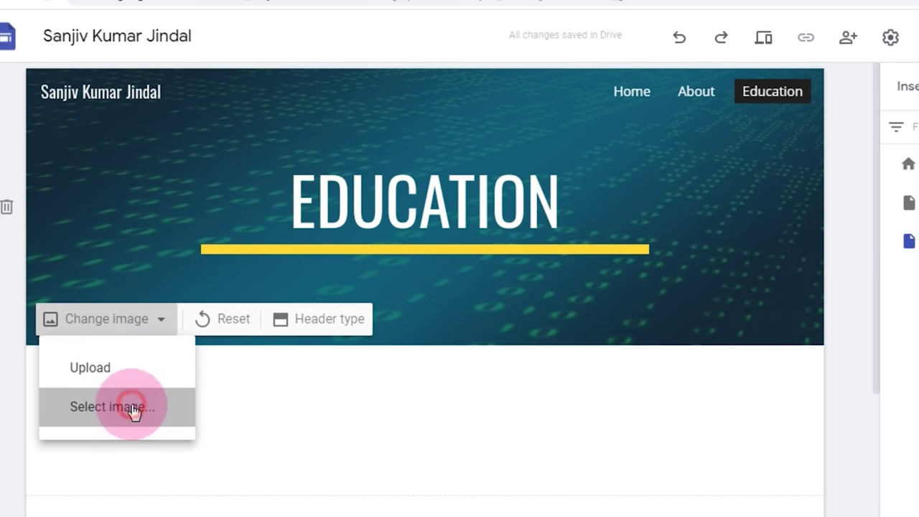
left_click(132, 407)
Search web images for 'education' and set the letter-dice EDUCATION photo as the header background.
left_click(342, 116)
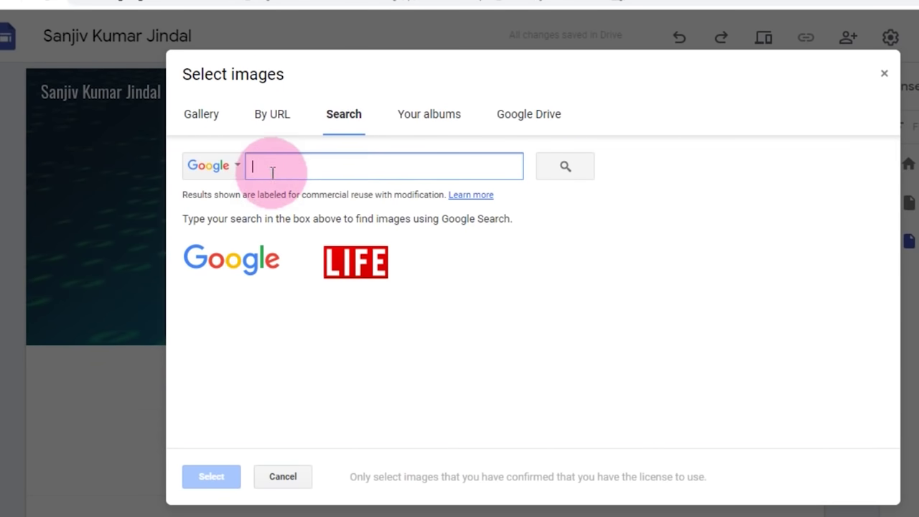
type("education")
key("Return")
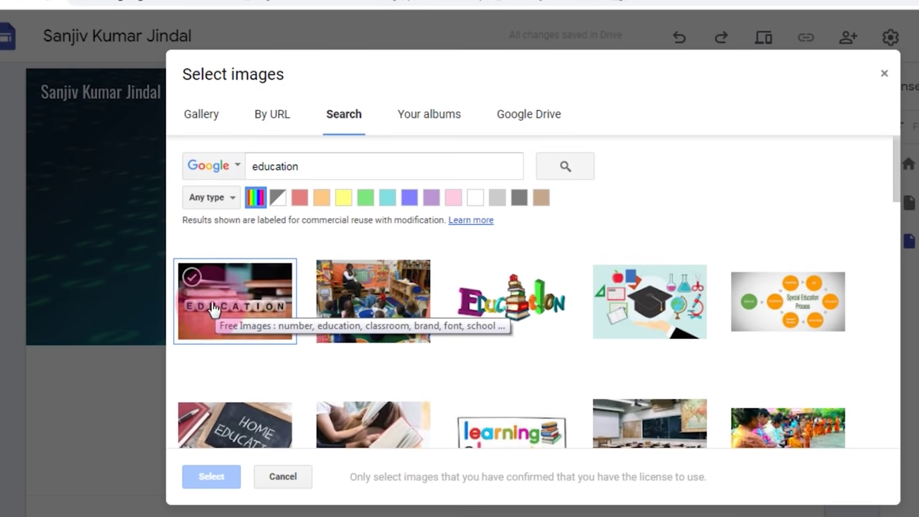
left_click(246, 305)
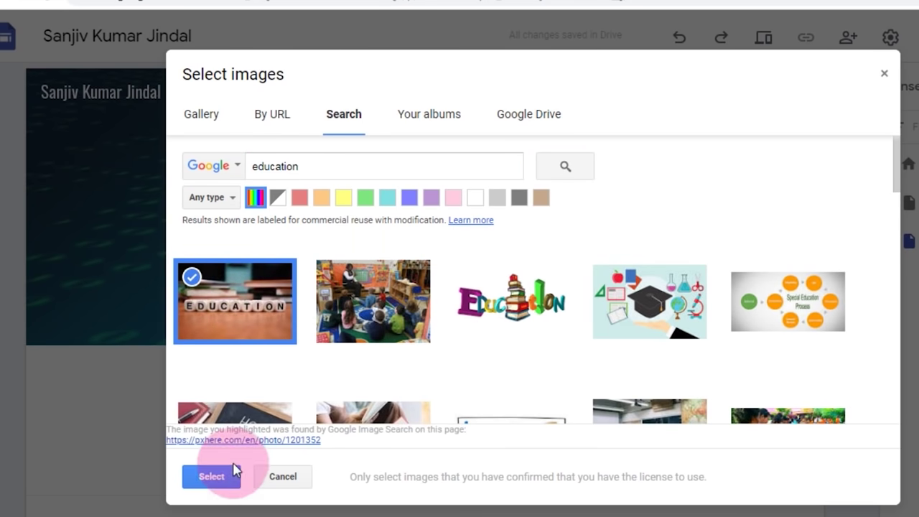
left_click(211, 476)
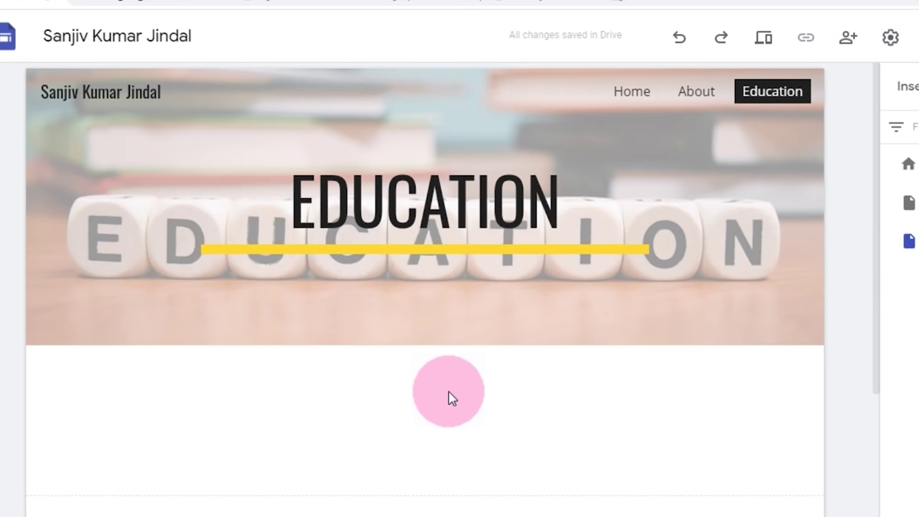
mouse_move(463, 341)
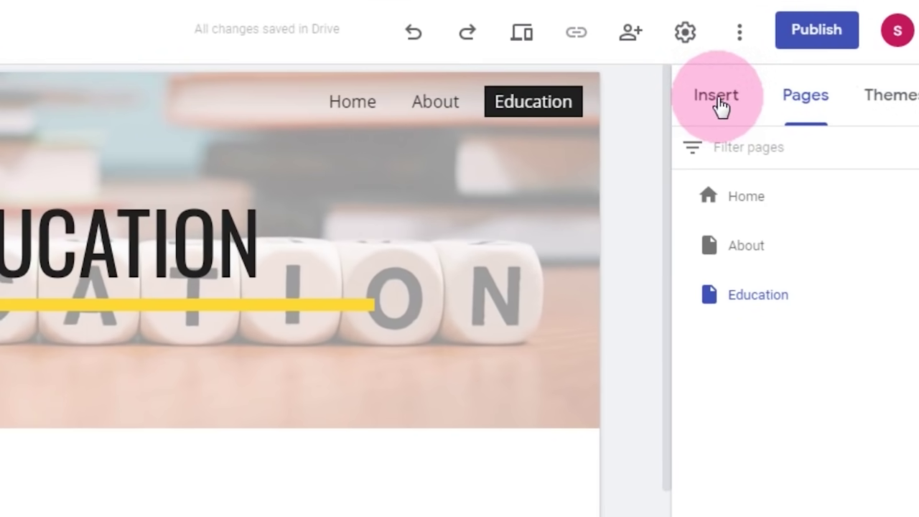
Insert a text box and paste three Education, Degree, [Date] - [Date], [School] placeholder blocks.
left_click(781, 119)
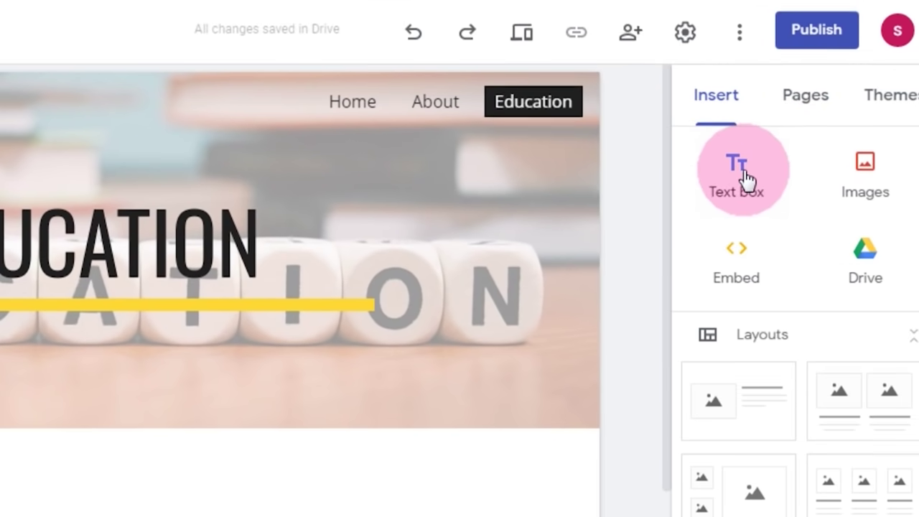
left_click(746, 177)
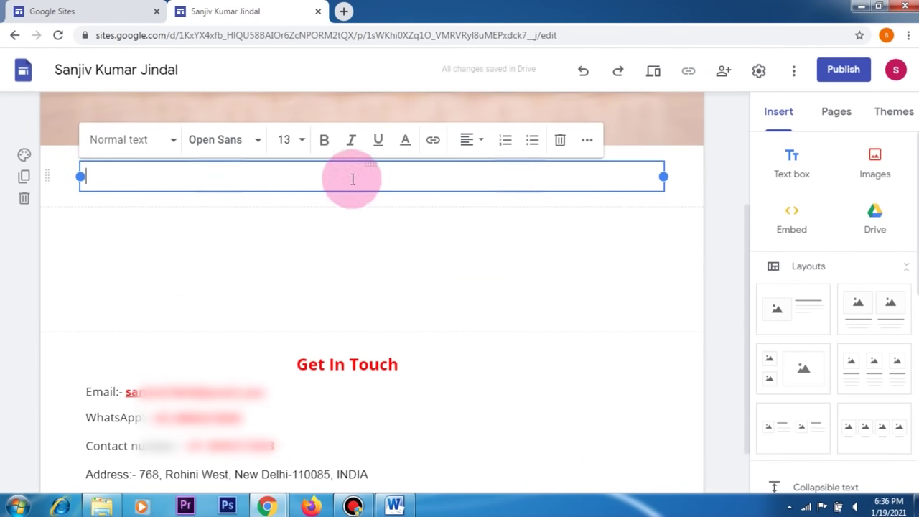
right_click(100, 179)
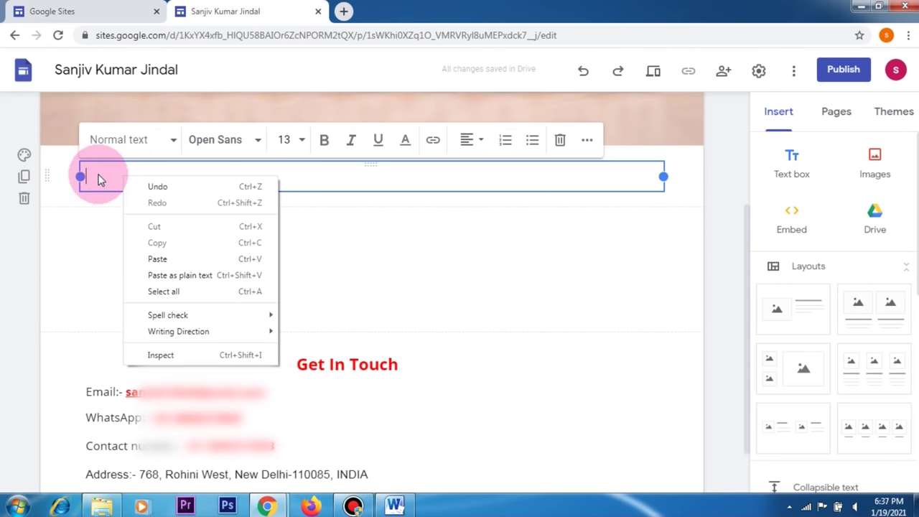
left_click(154, 258)
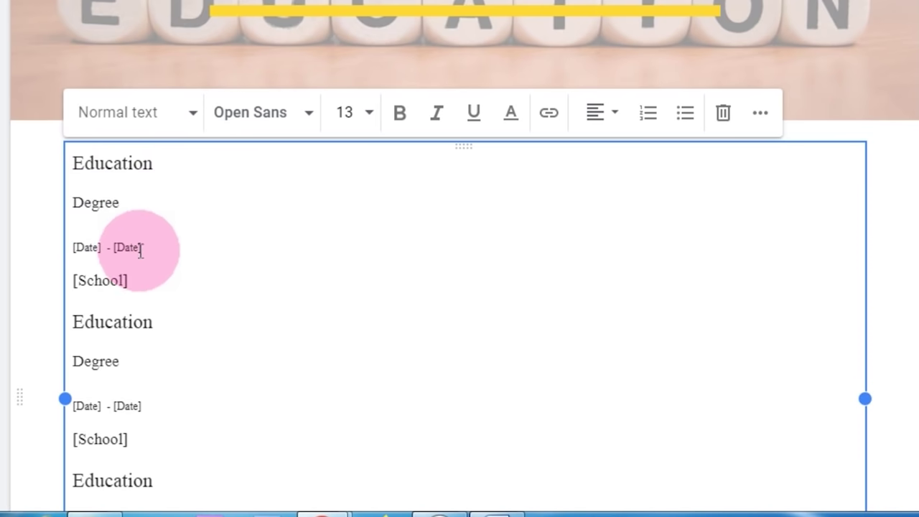
scroll(197, 244, "down", 1)
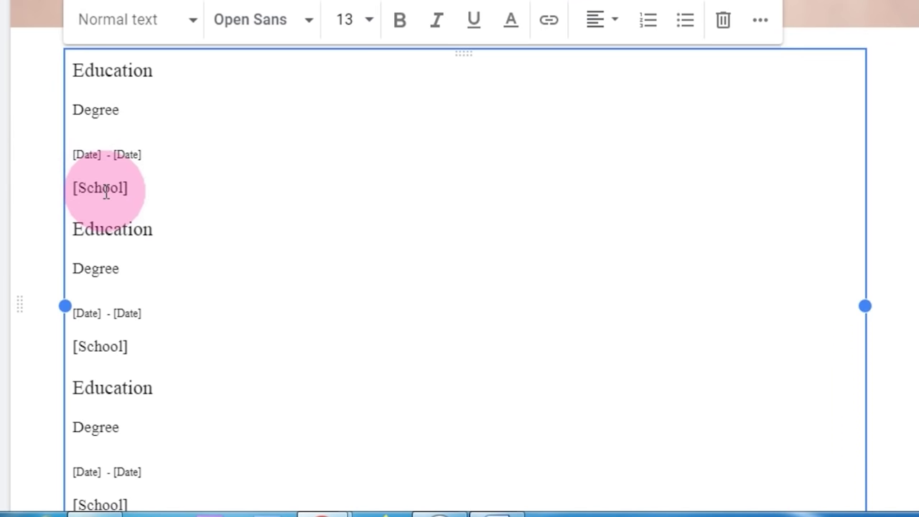
scroll(165, 212, "down", 2)
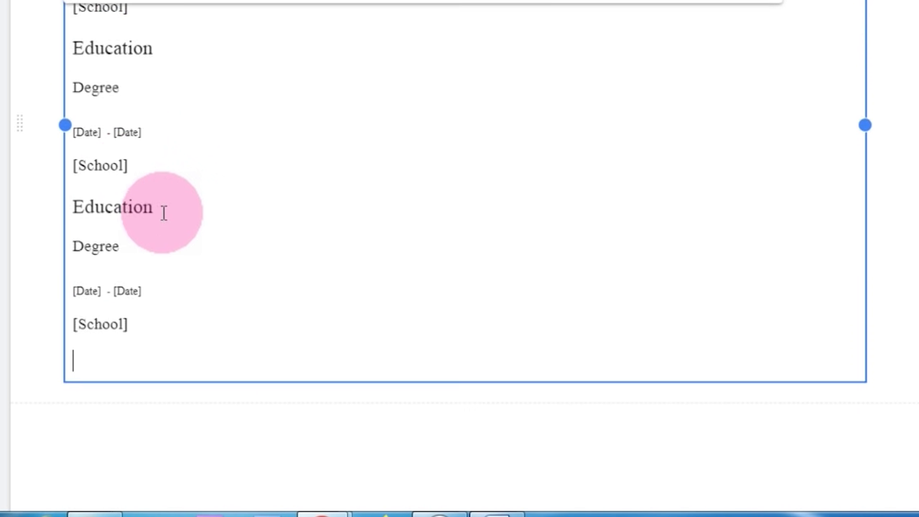
left_click(145, 336)
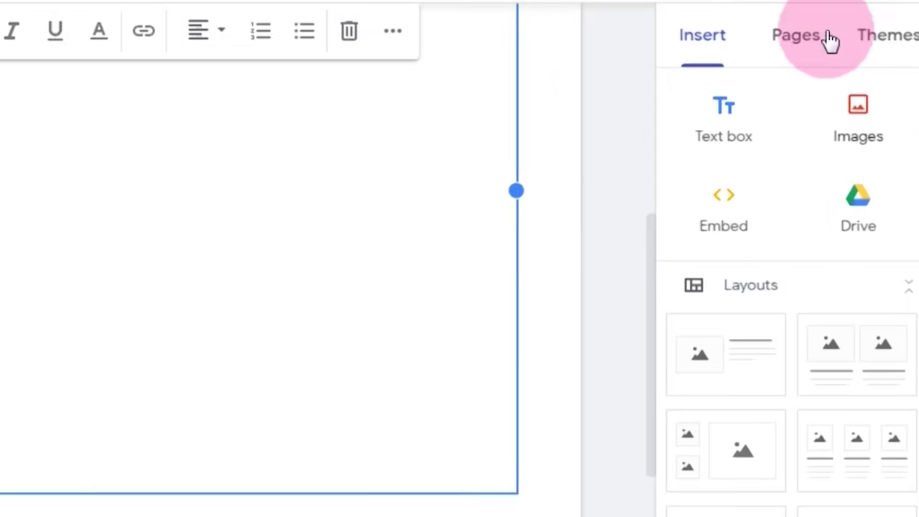
left_click(804, 36)
Create a new site page named 'Work History'.
mouse_move(800, 516)
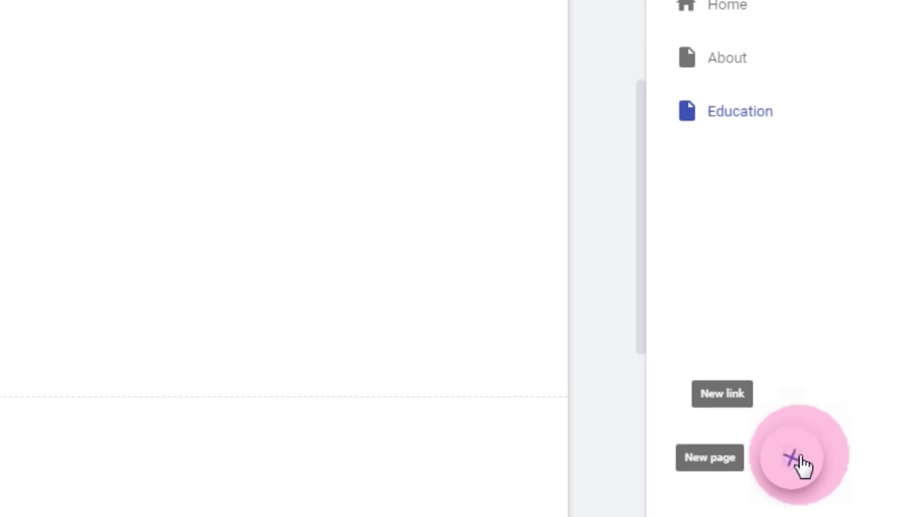
left_click(794, 460)
left_click(368, 225)
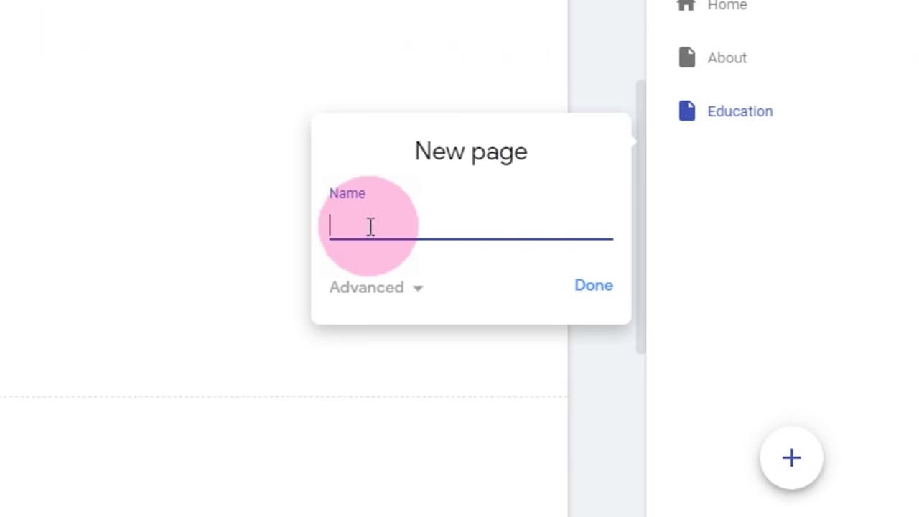
type("Work History")
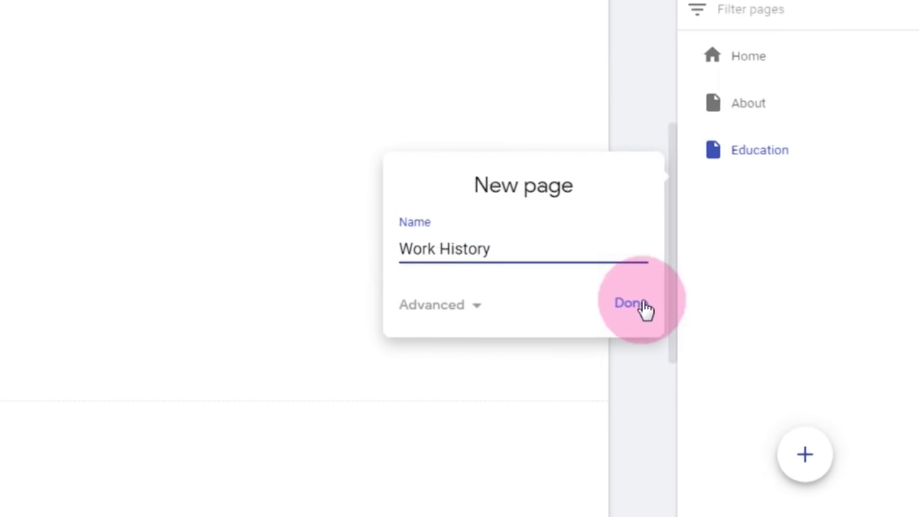
left_click(593, 285)
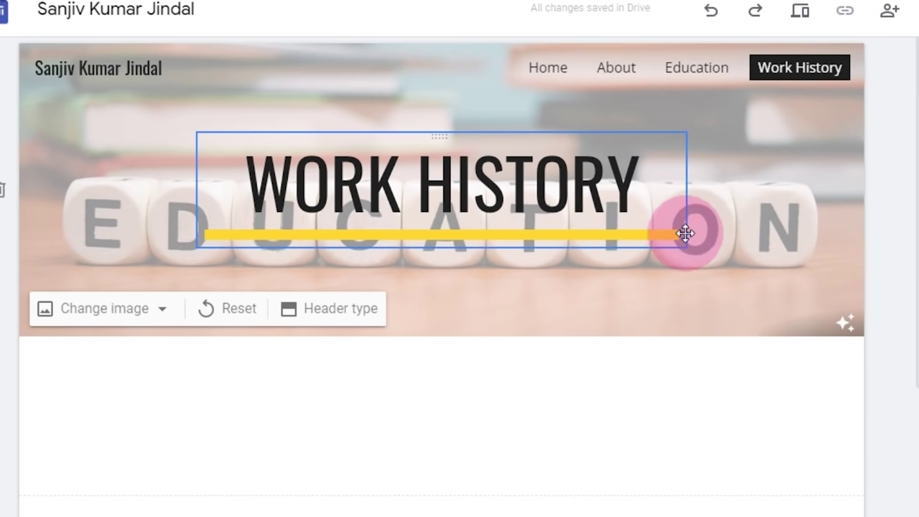
Replace the Work History banner image with a searched 'work' photo of hands typing on a laptop.
left_click(120, 323)
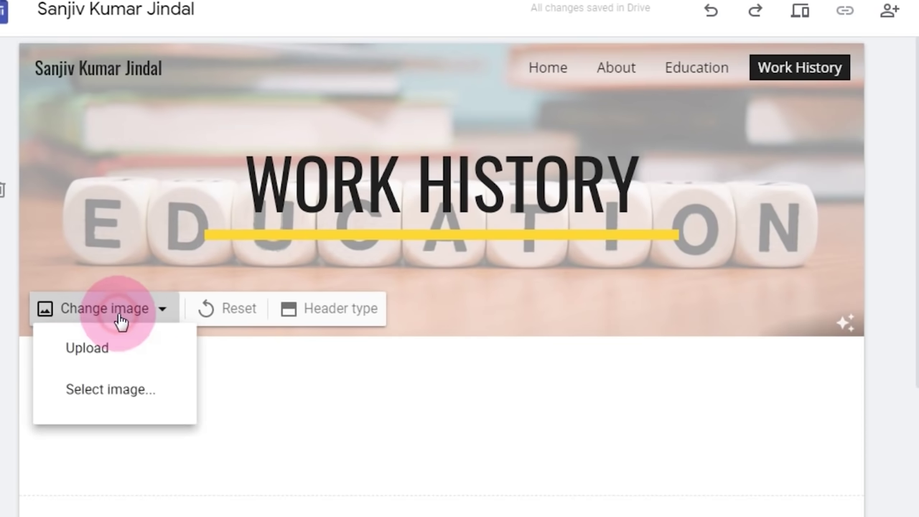
left_click(109, 402)
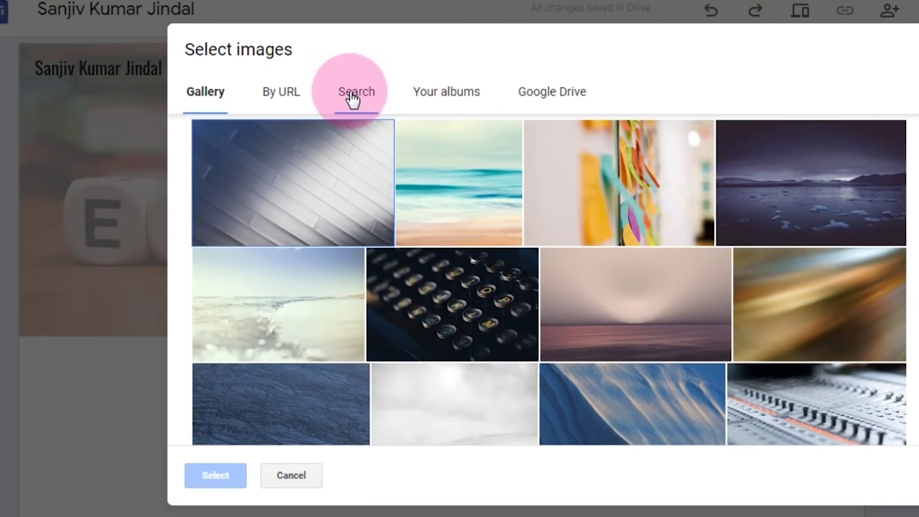
left_click(354, 93)
left_click(302, 144)
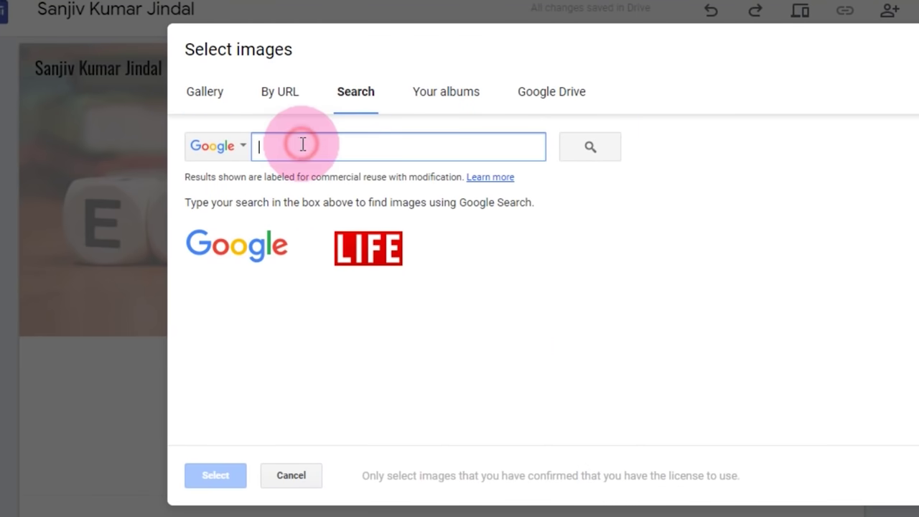
type("work")
key("Return")
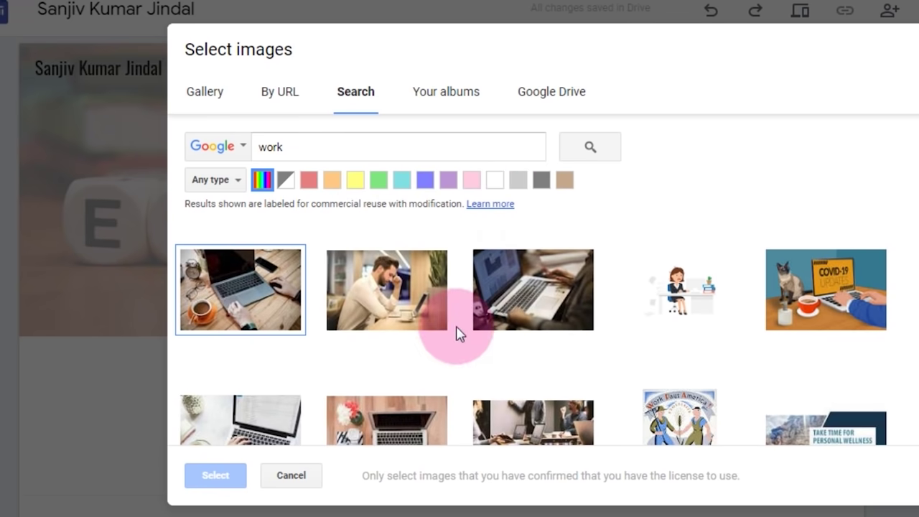
scroll(474, 338, "down", 2)
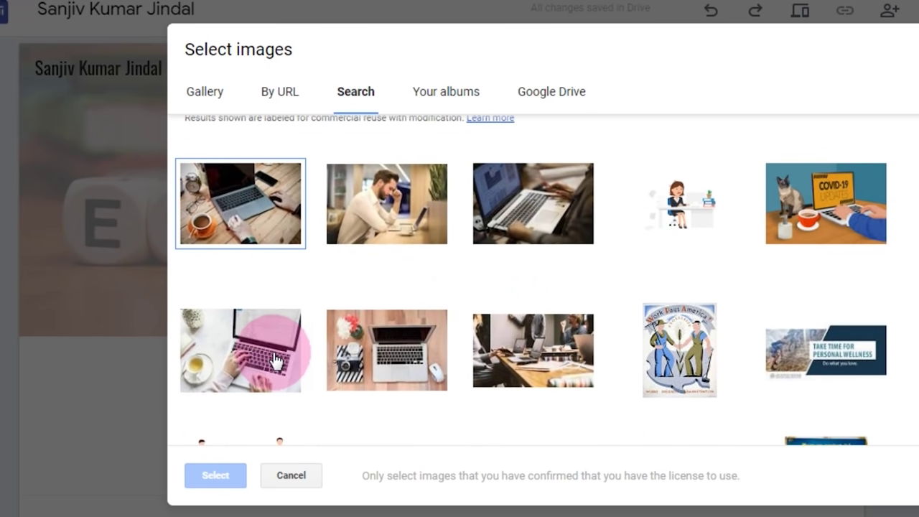
left_click(276, 355)
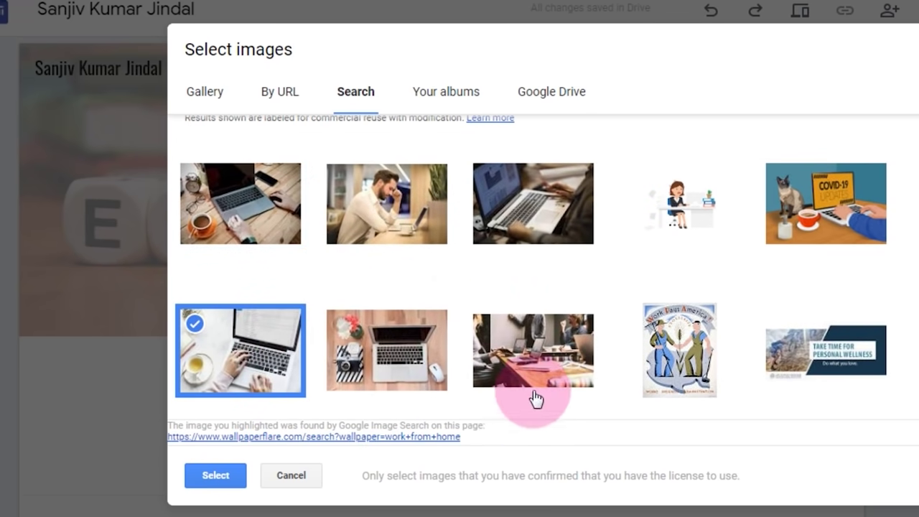
left_click(216, 473)
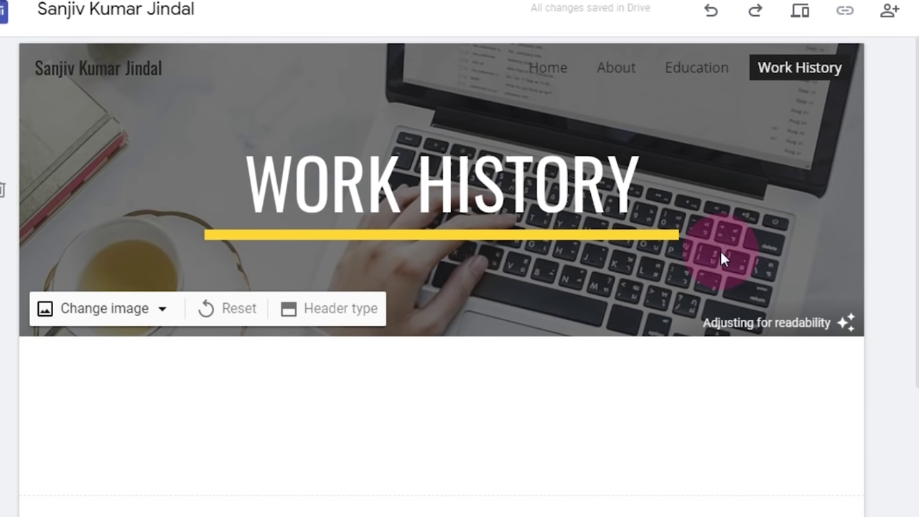
left_click(628, 222)
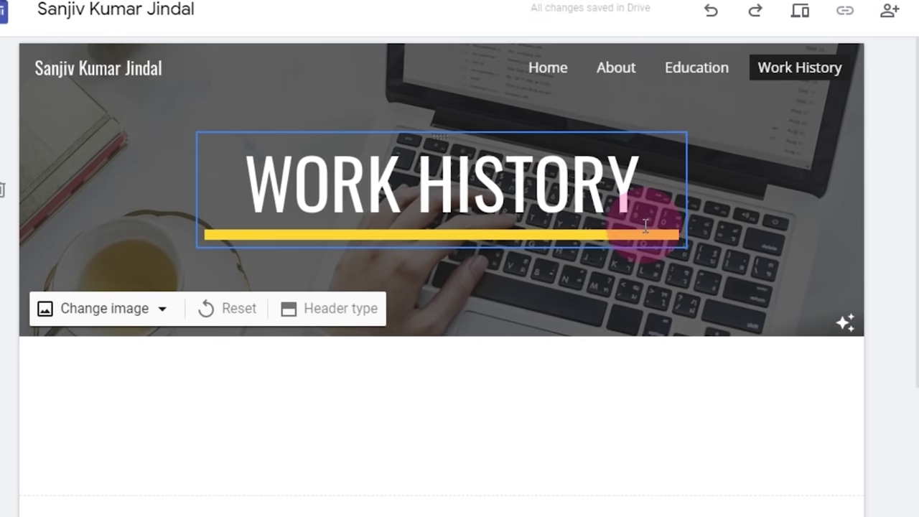
scroll(638, 237, "down", 1)
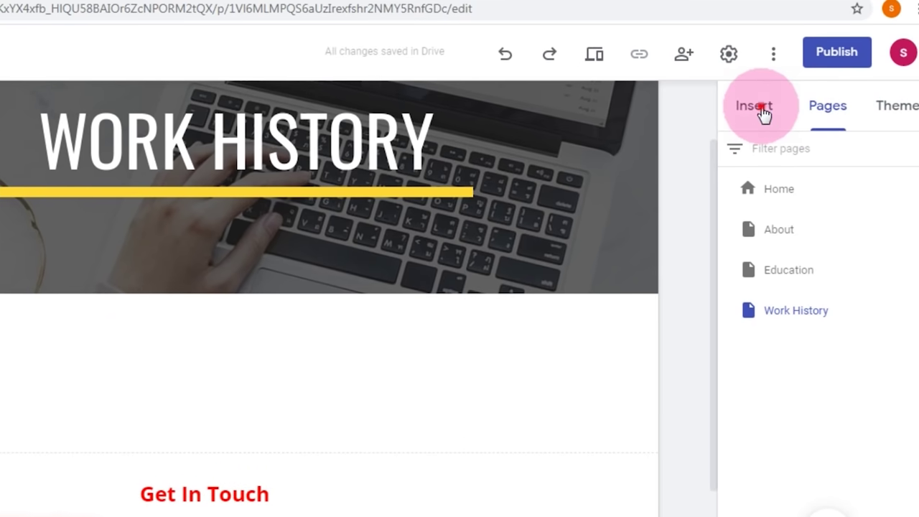
Insert a text box on Work History and paste the three dated jobs with employers and roles.
left_click(762, 109)
left_click(775, 183)
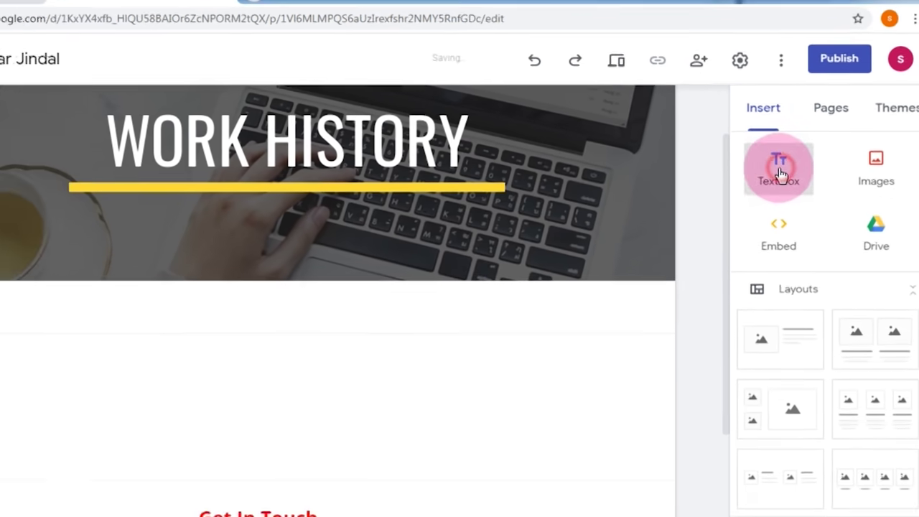
left_click(0, 188)
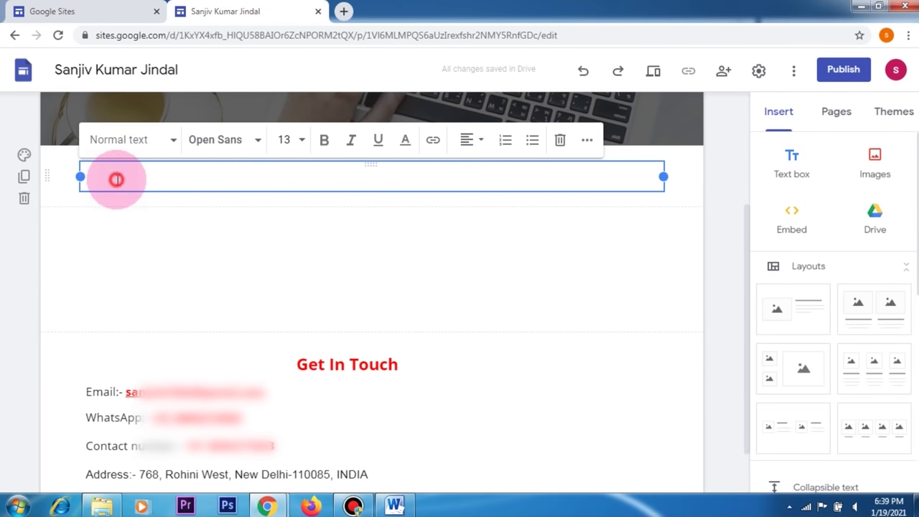
right_click(116, 179)
left_click(150, 262)
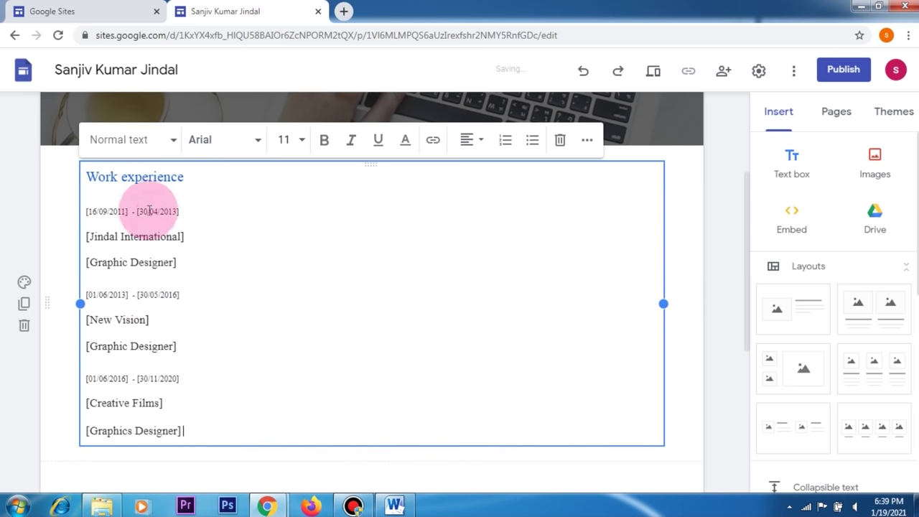
left_click(160, 378)
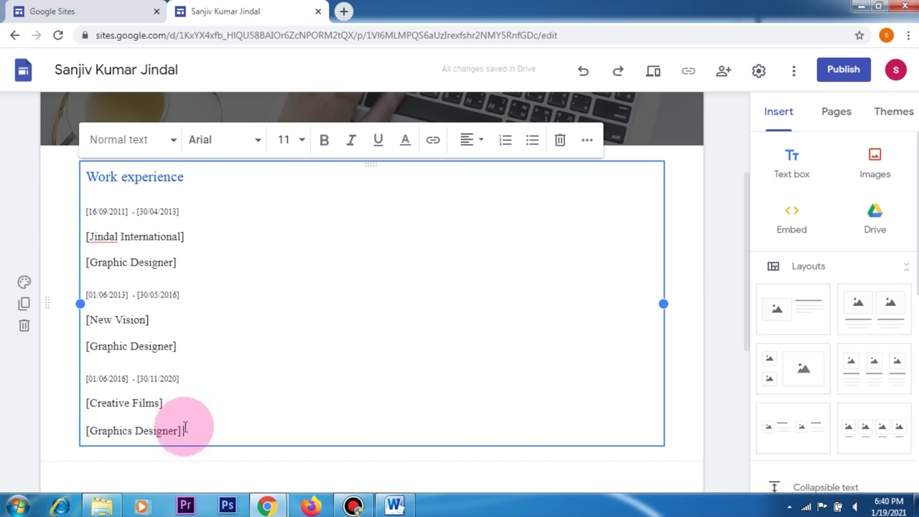
scroll(402, 403, "down", 2)
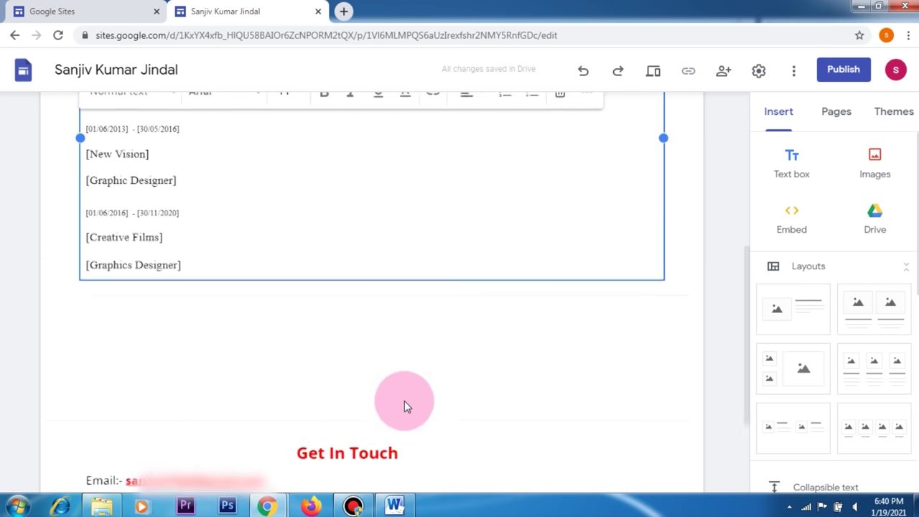
scroll(438, 314, "up", 3)
scroll(440, 312, "up", 1)
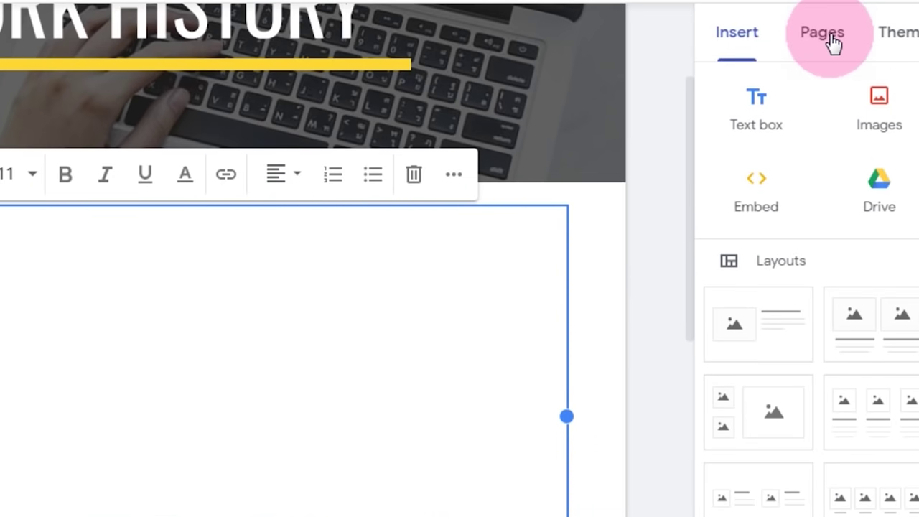
left_click(831, 42)
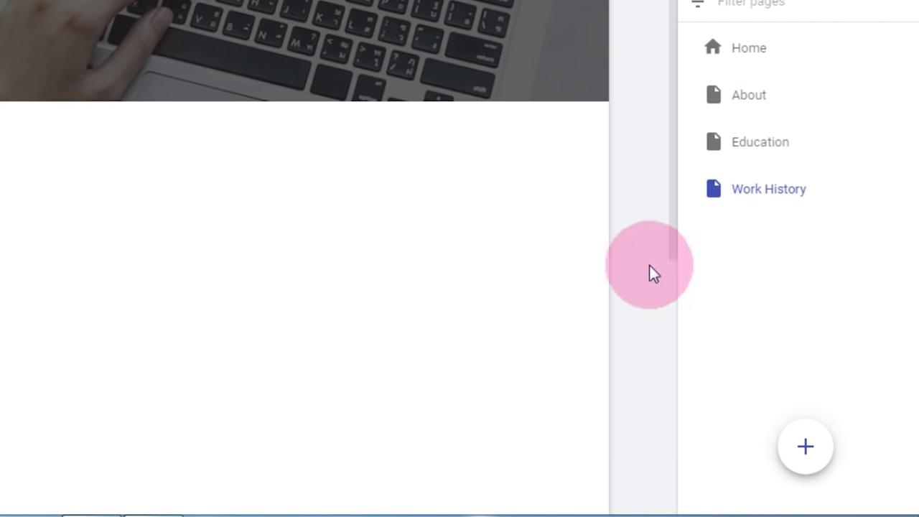
Add a new site page named 'Projects'.
left_click(807, 451)
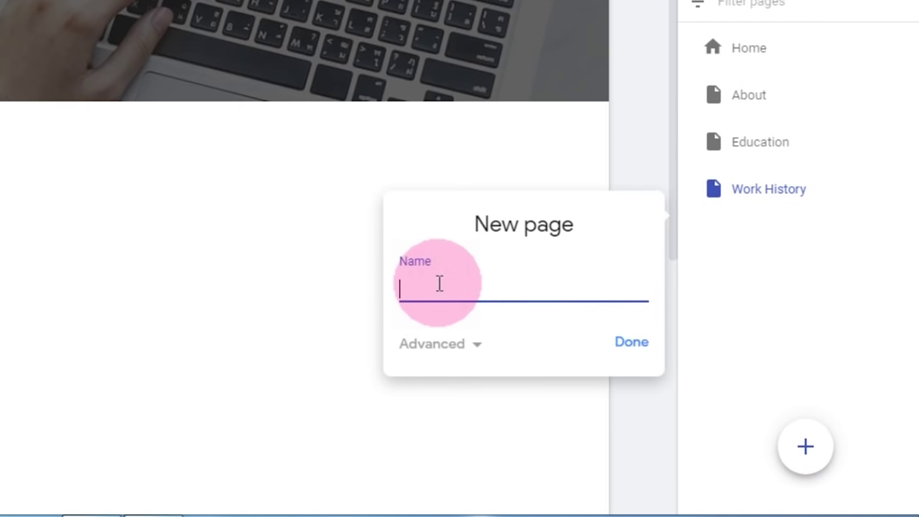
type("Projects")
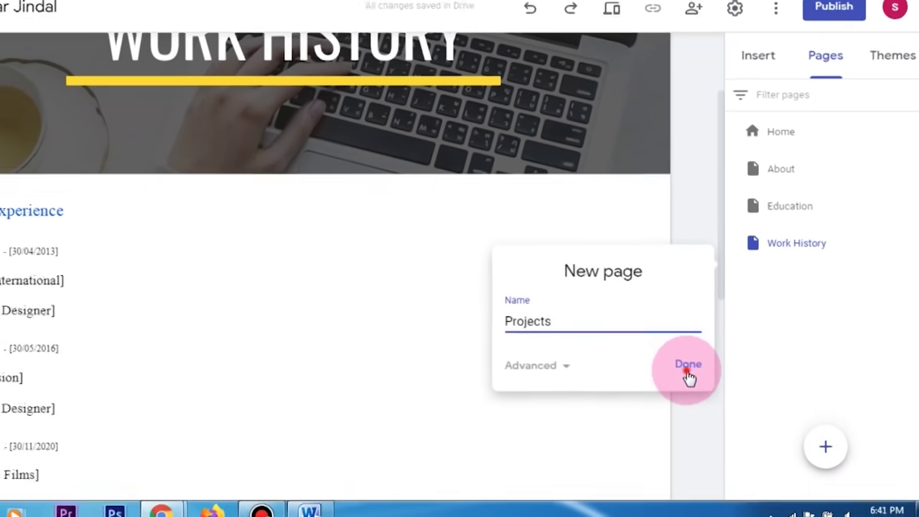
left_click(630, 342)
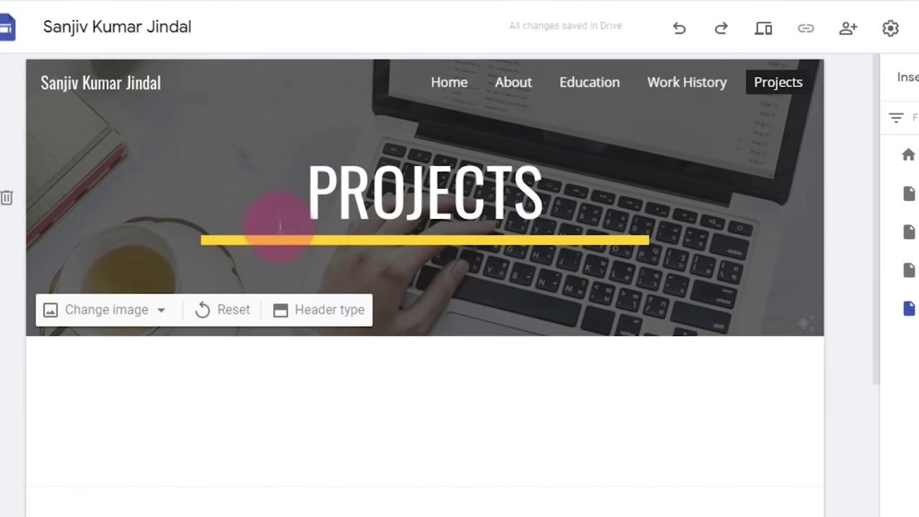
Set the Projects banner to a searched 'projects' web image showing the word project over a globe.
left_click(106, 316)
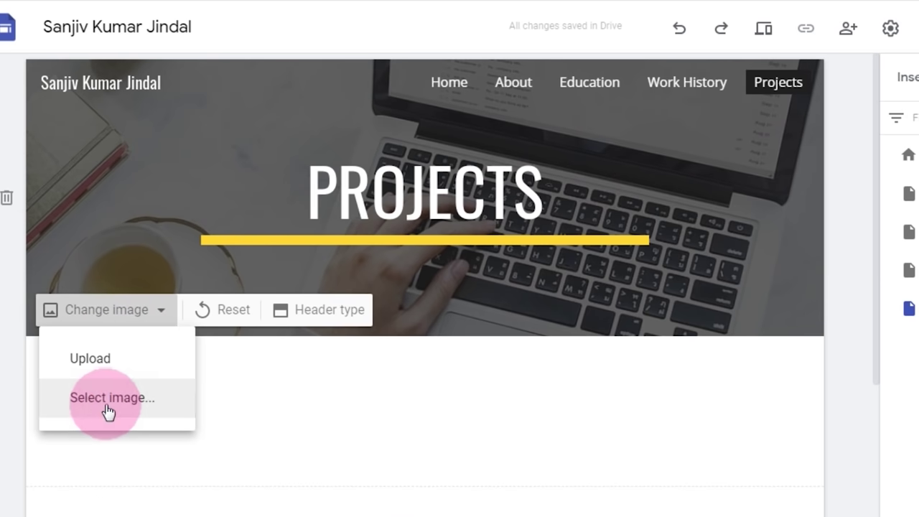
left_click(108, 409)
left_click(343, 105)
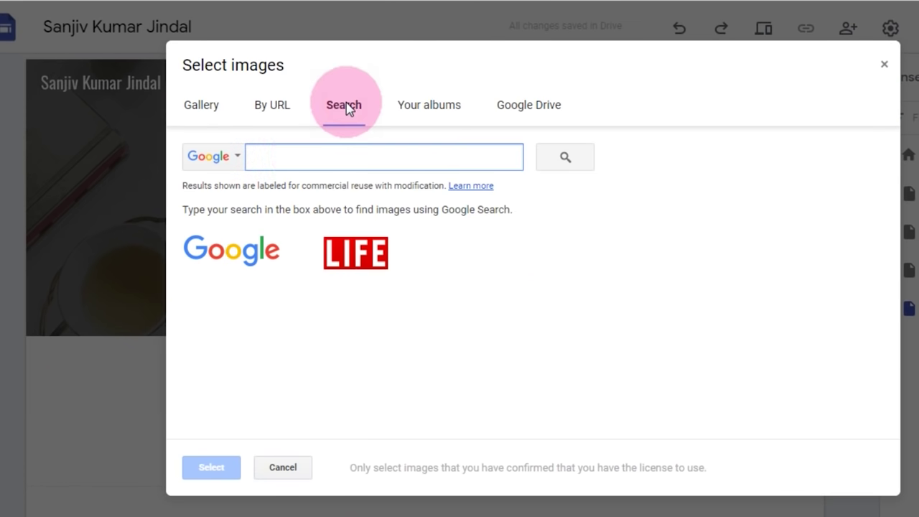
left_click(307, 155)
type("p")
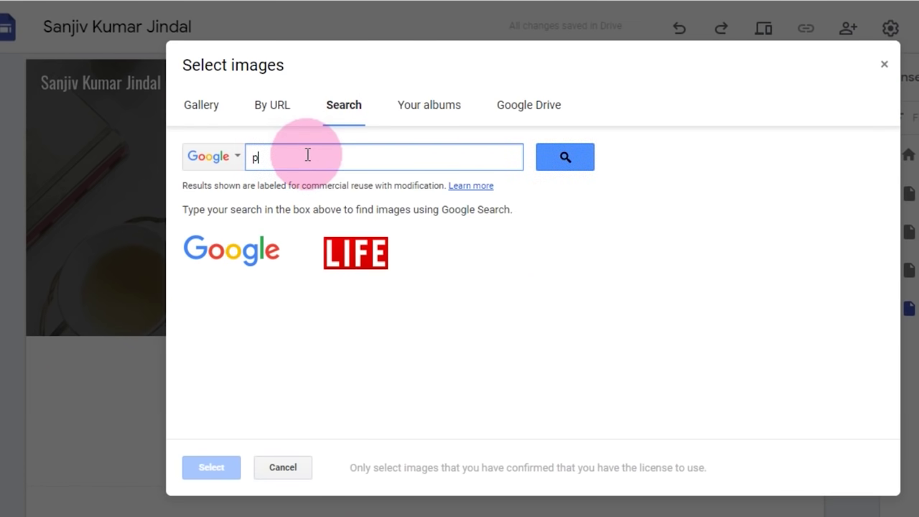
type("rojects")
key("Return")
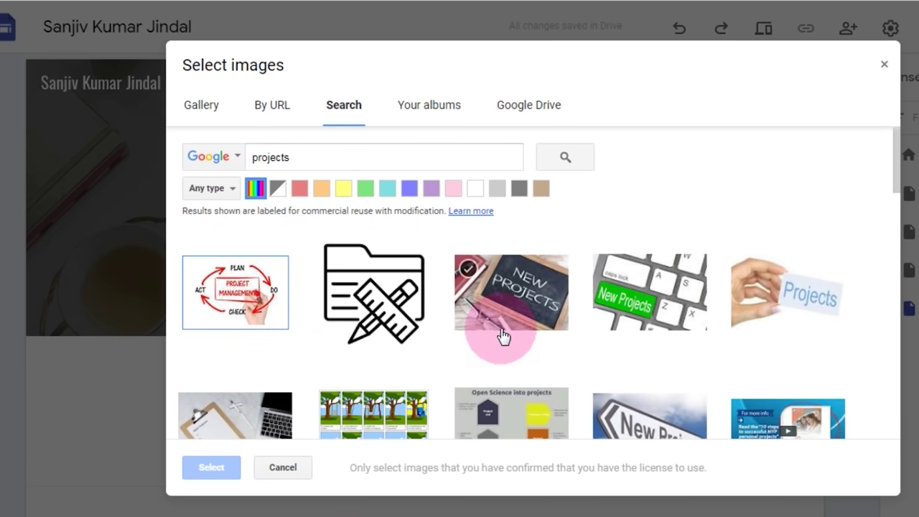
scroll(503, 337, "down", 3)
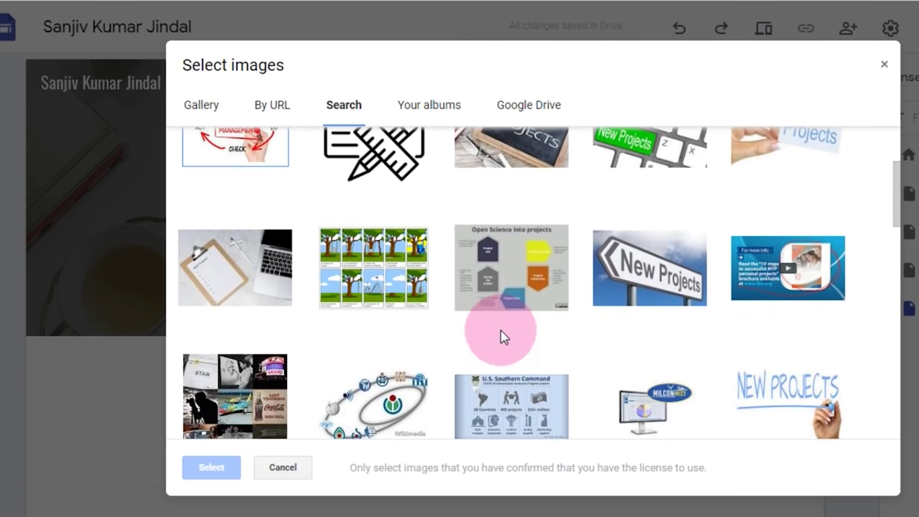
scroll(502, 338, "down", 3)
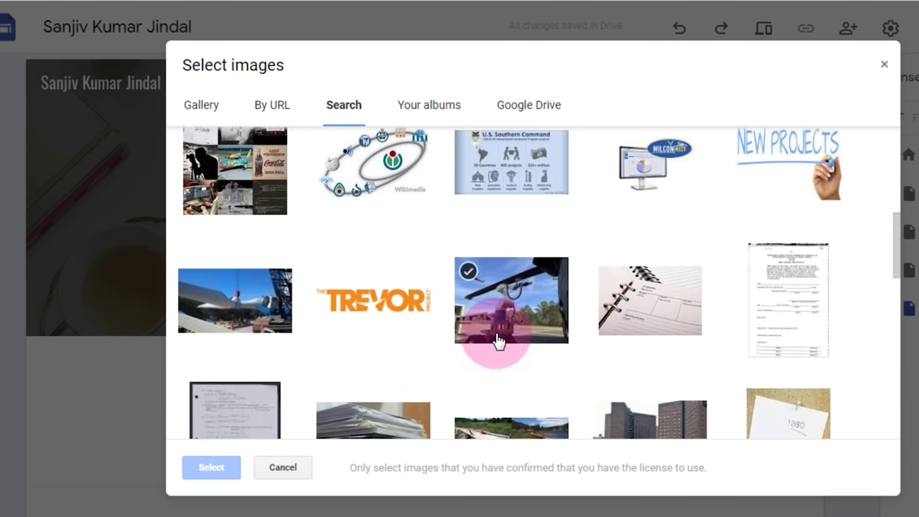
scroll(502, 333, "up", 3)
scroll(506, 337, "down", 2)
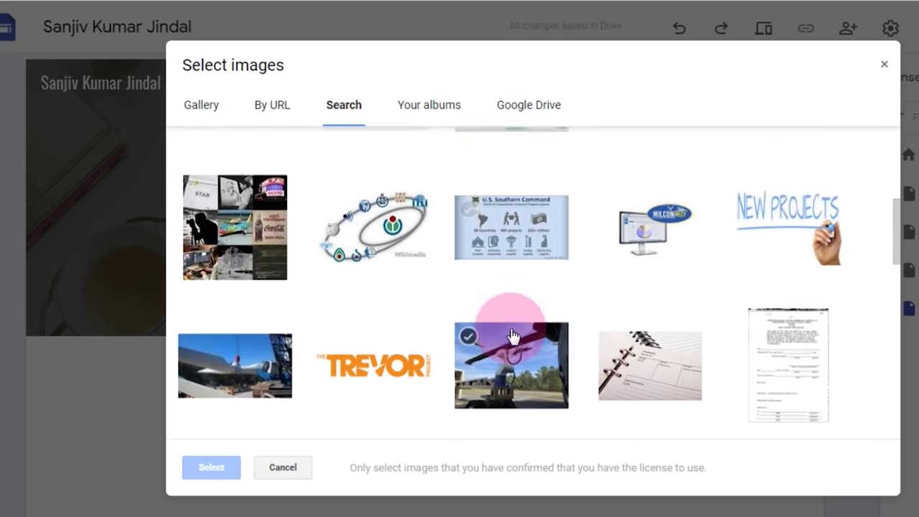
scroll(511, 336, "down", 10)
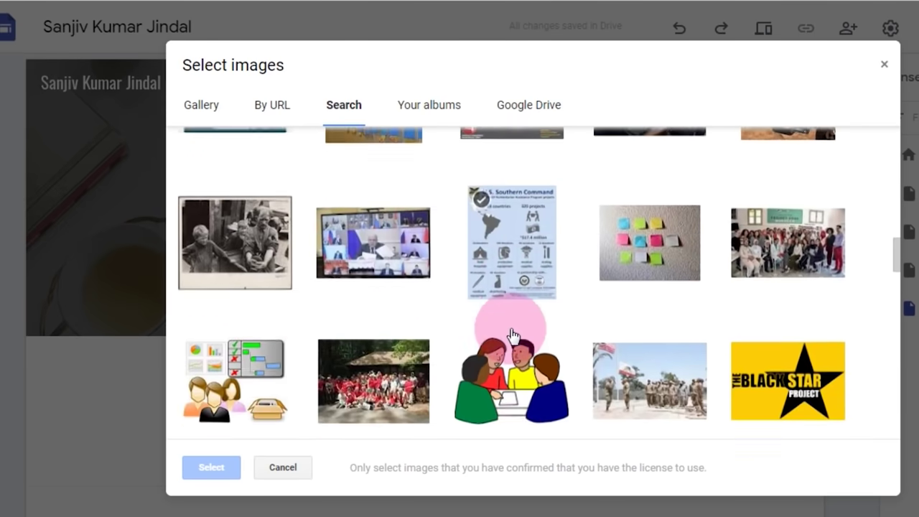
scroll(511, 335, "down", 8)
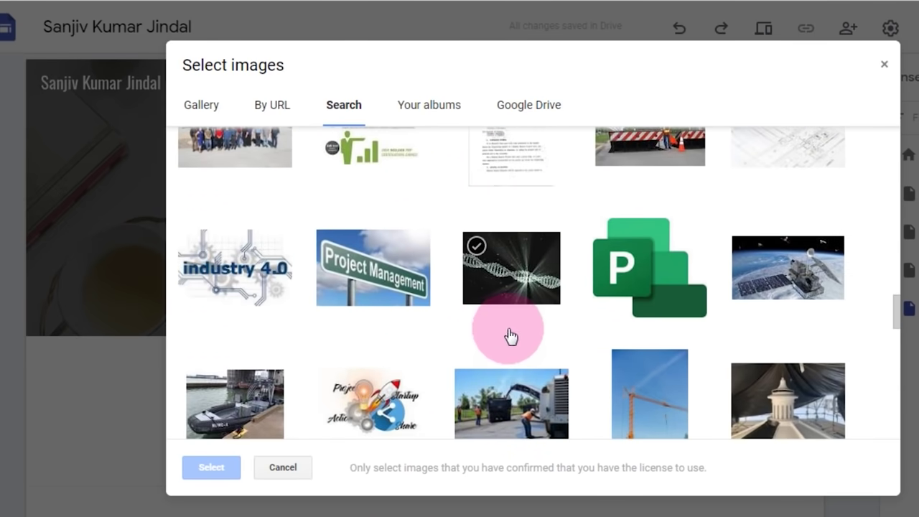
scroll(511, 336, "down", 10)
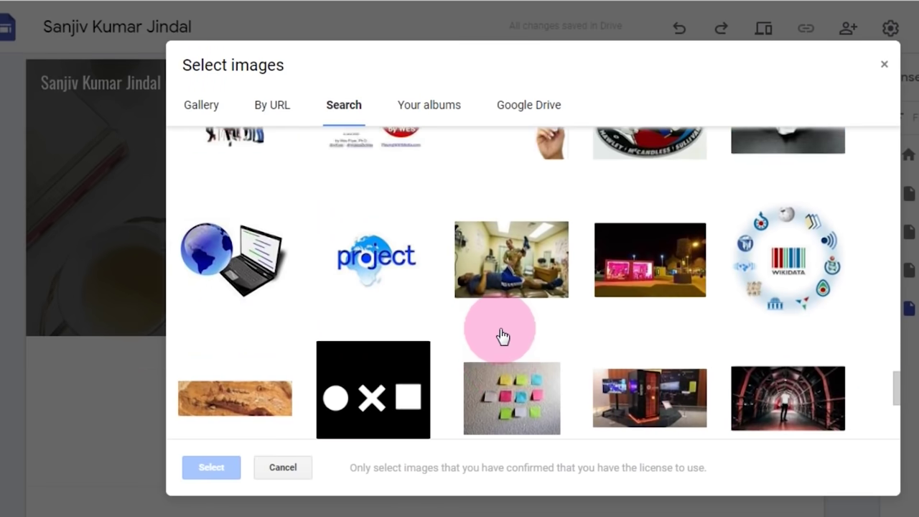
scroll(501, 336, "up", 1)
left_click(376, 295)
left_click(211, 466)
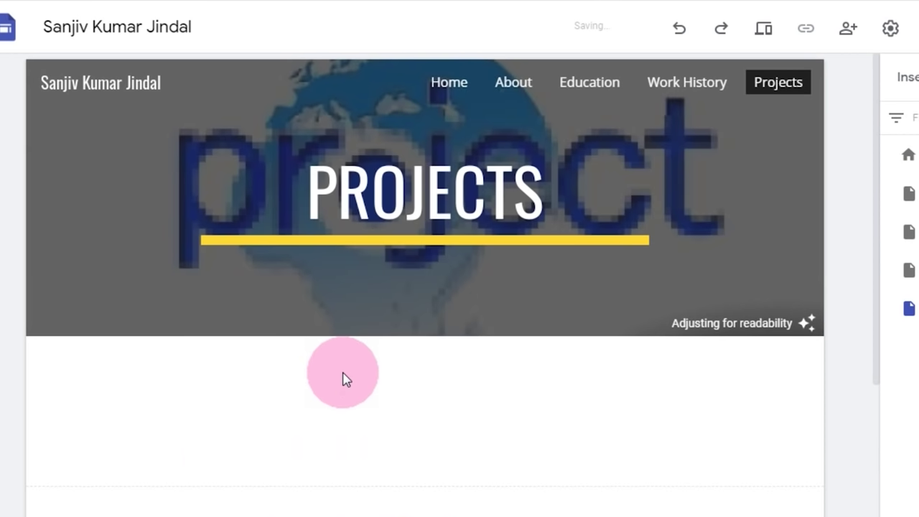
Insert the layout with two small image slots beside one large slot below the Projects banner.
mouse_move(643, 294)
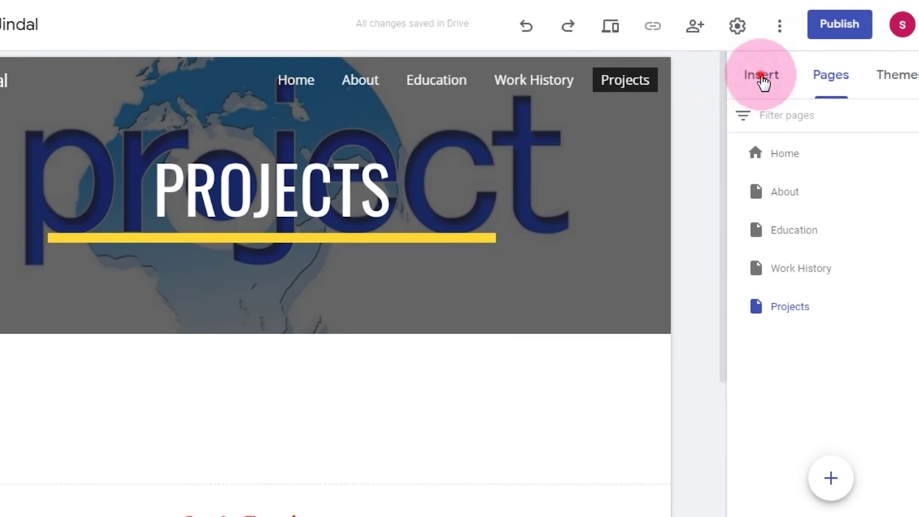
left_click(910, 79)
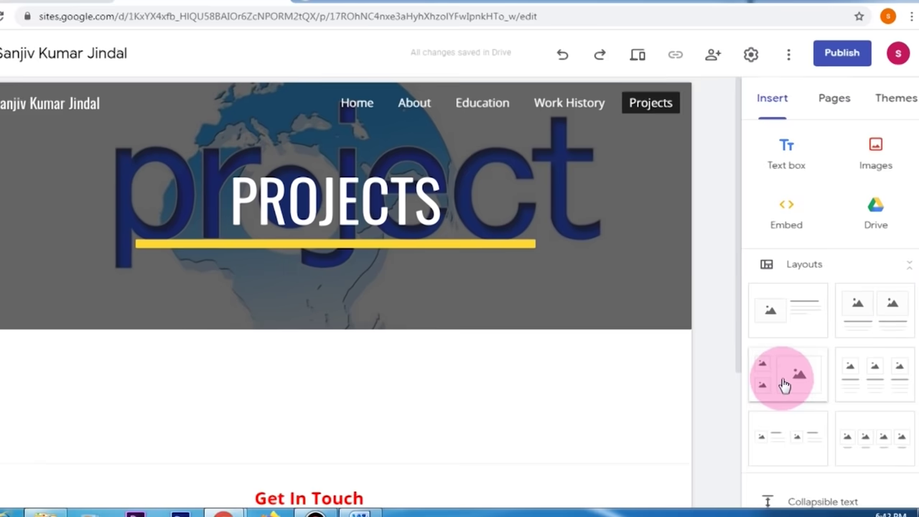
left_click(783, 384)
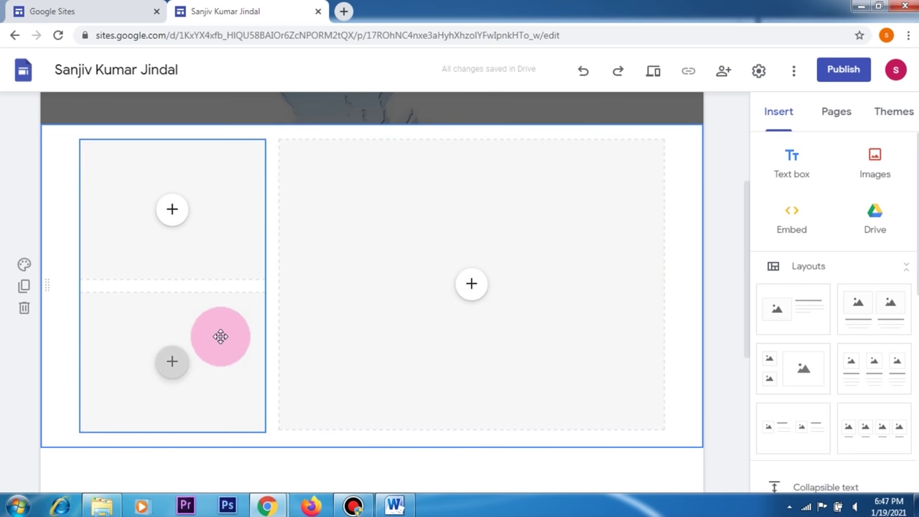
Upload Logo 01 (Creative Films) into the upper small slot and the NEW VISION logo into the lower.
left_click(172, 210)
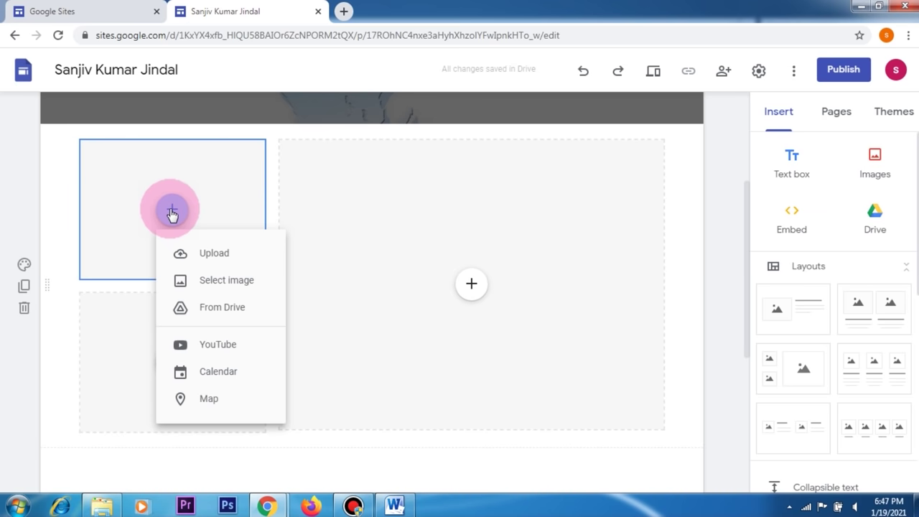
left_click(213, 255)
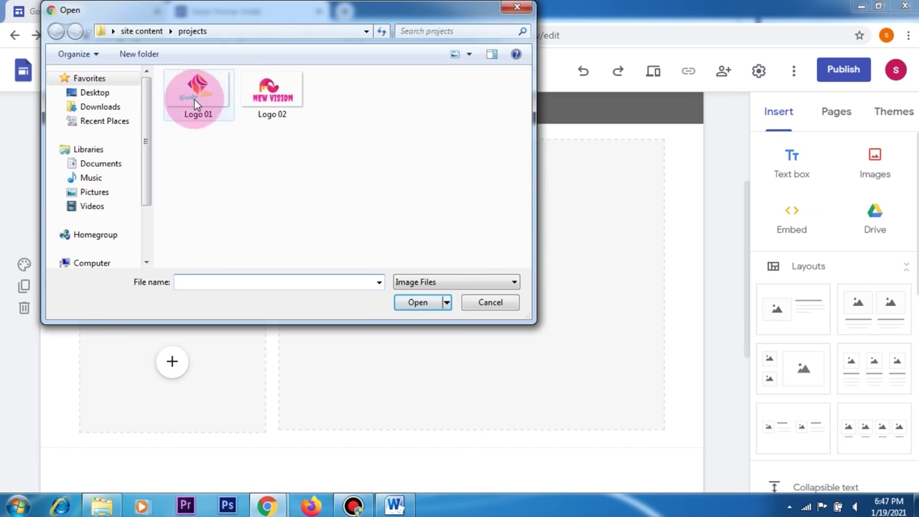
left_click(195, 101)
left_click(418, 303)
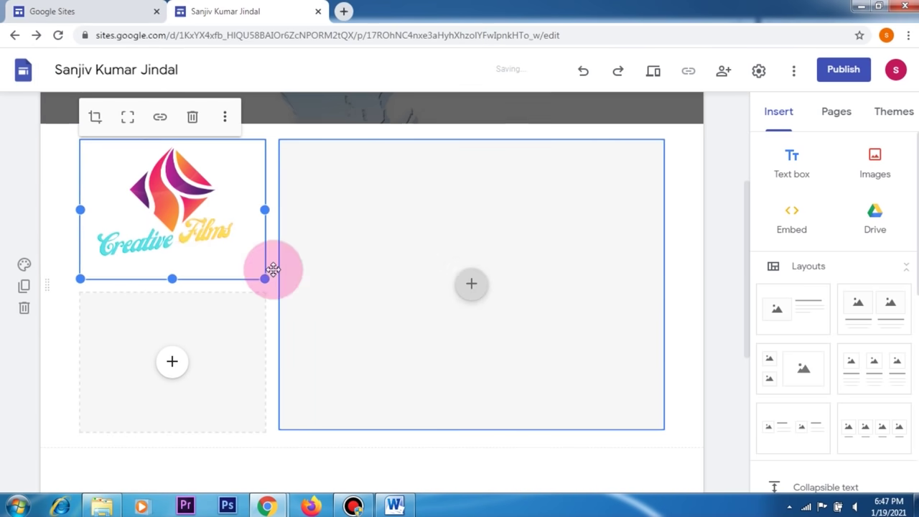
left_click(175, 358)
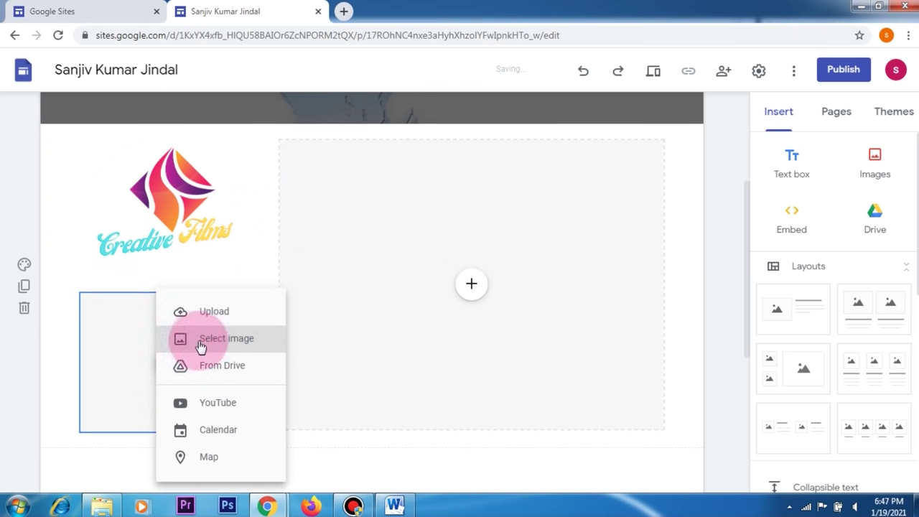
left_click(221, 312)
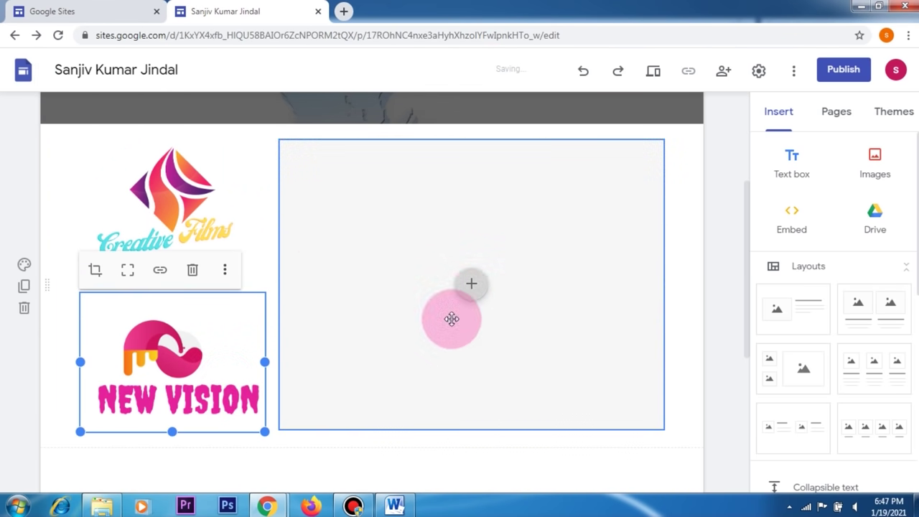
left_click(472, 295)
left_click(472, 287)
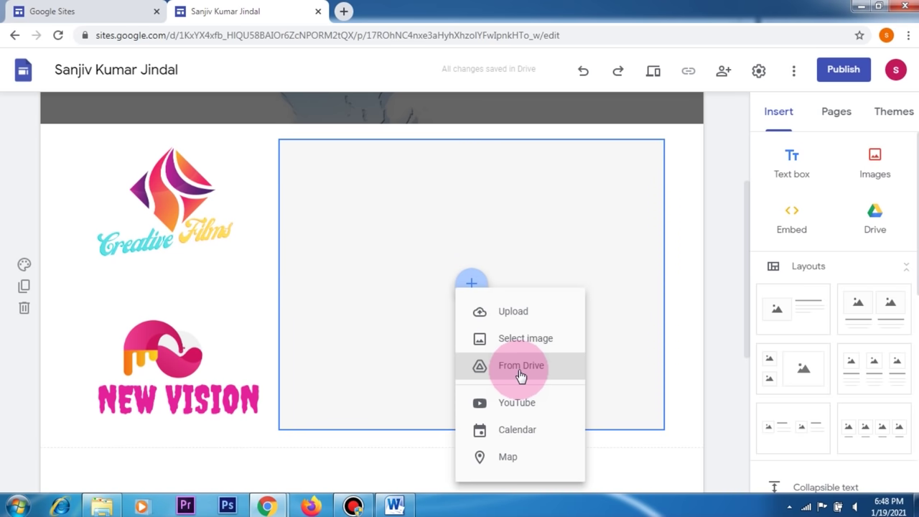
Insert the Logo 02.mp4 video from My Drive into the large layout slot.
left_click(518, 367)
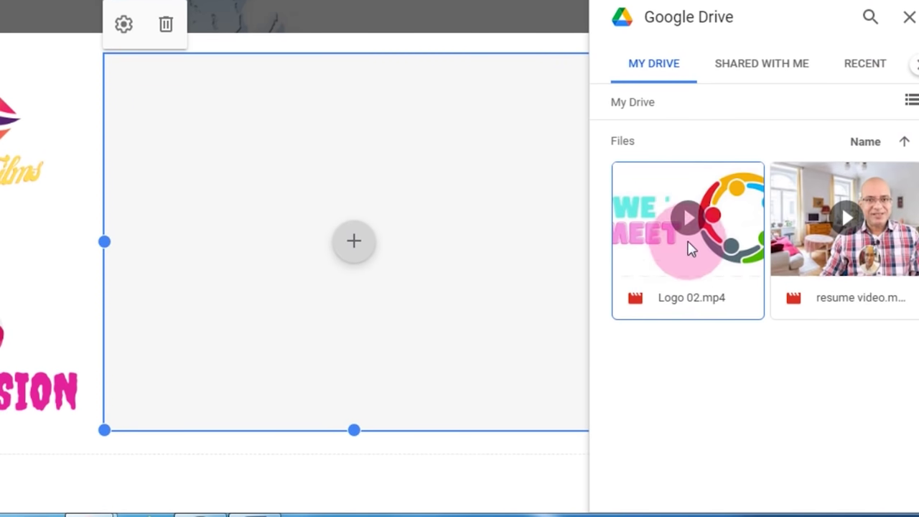
left_click(682, 260)
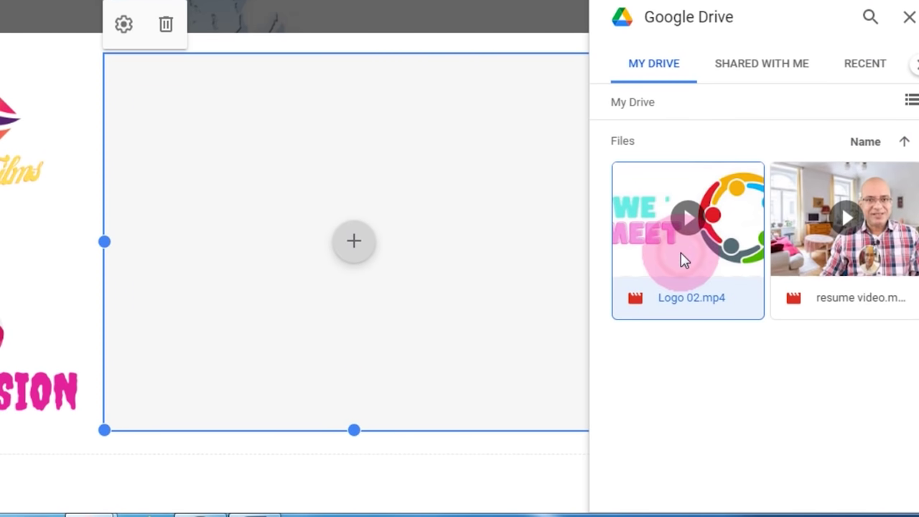
left_click(897, 492)
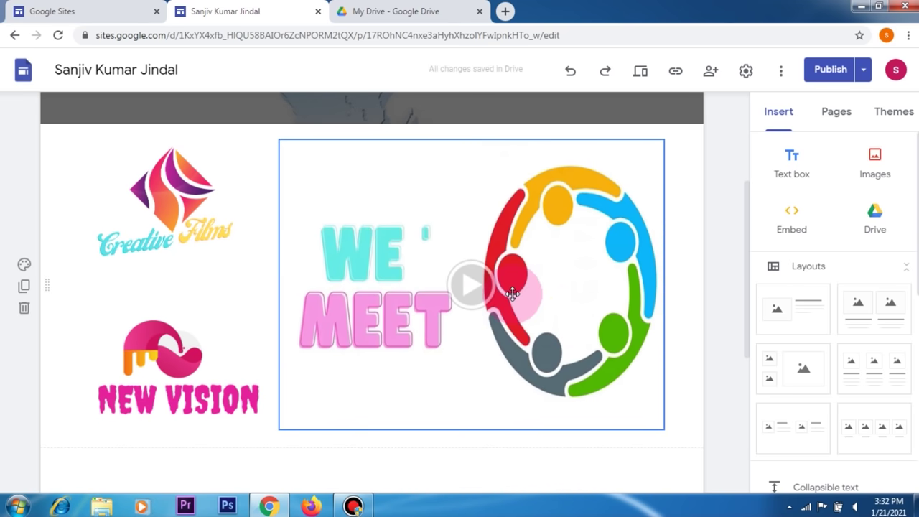
Share Logo 02.mp4 so anyone with the link can view it.
left_click(369, 12)
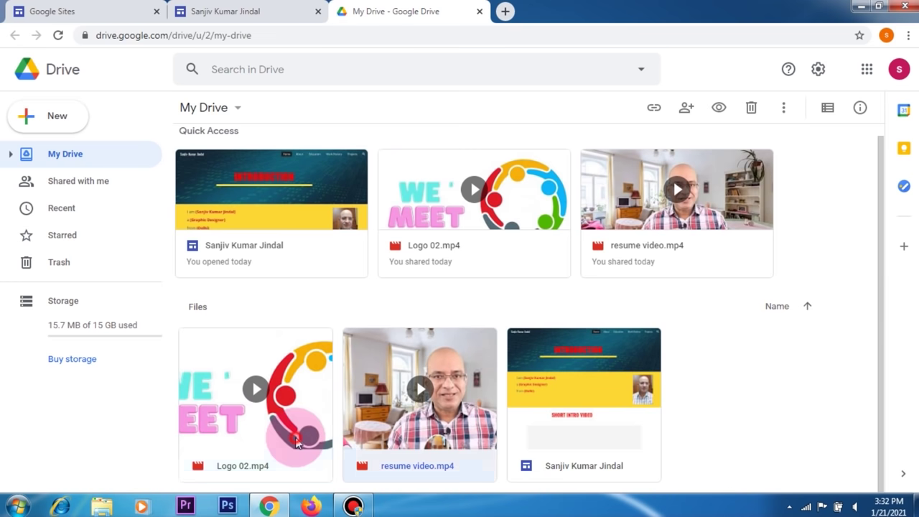
left_click(686, 107)
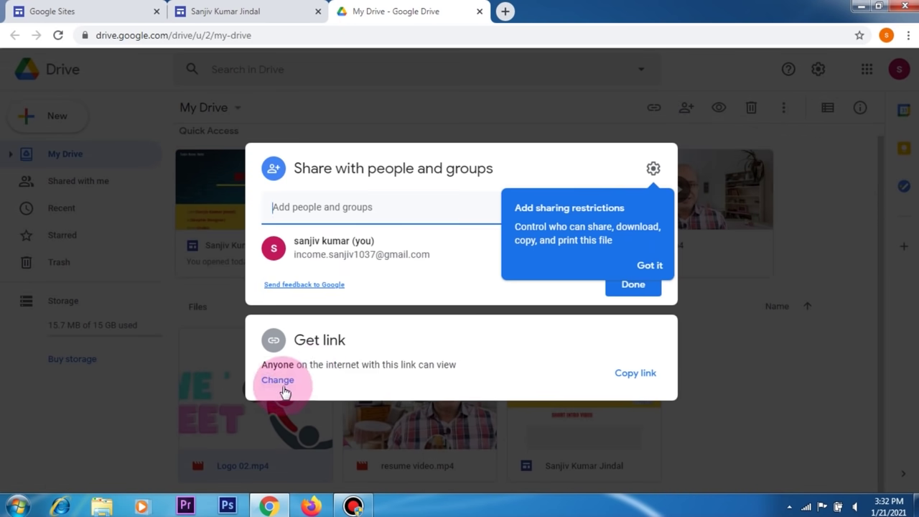
left_click(280, 381)
left_click(625, 310)
left_click(648, 344)
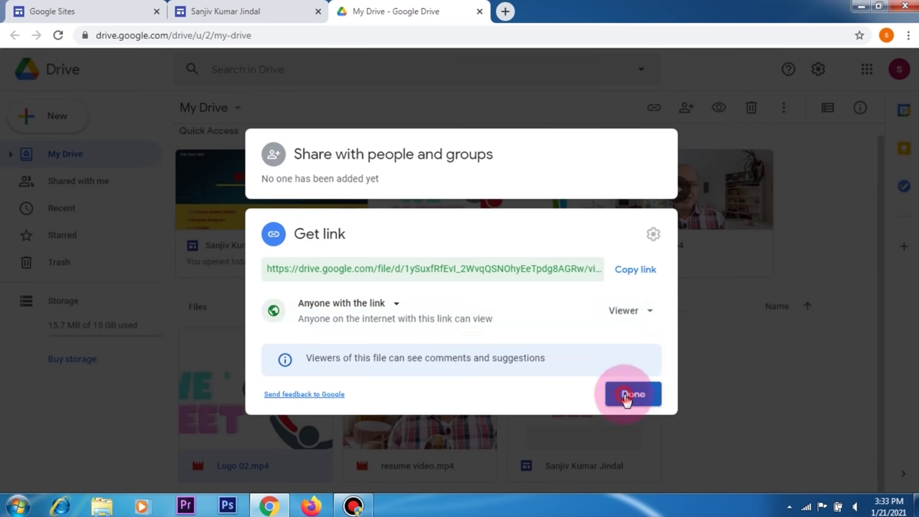
left_click(625, 395)
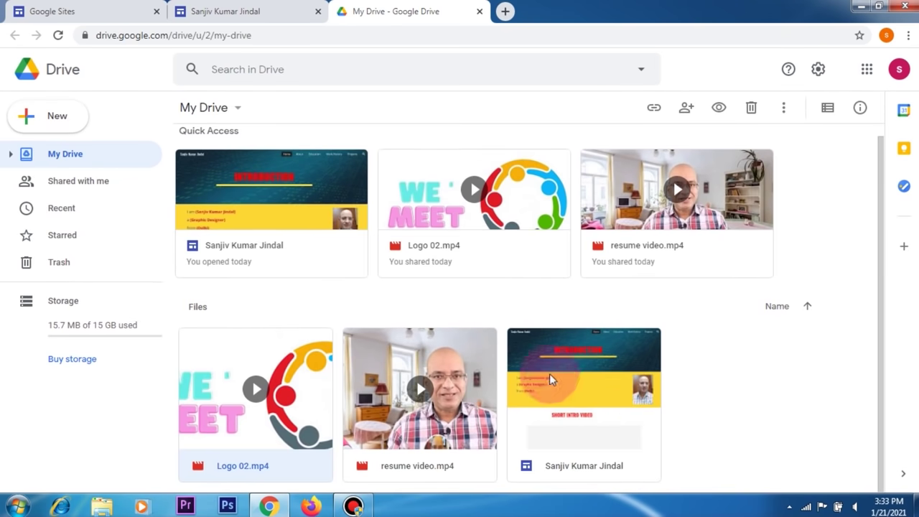
left_click(248, 16)
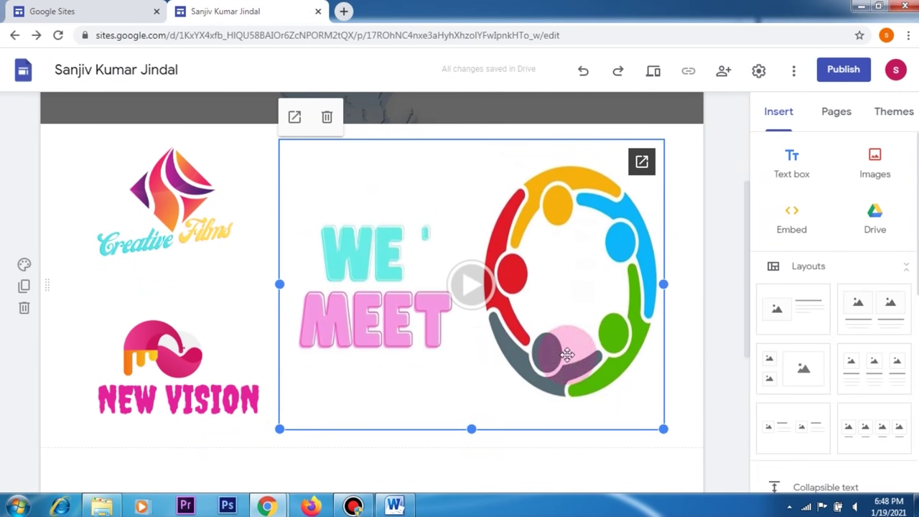
scroll(617, 363, "down", 2)
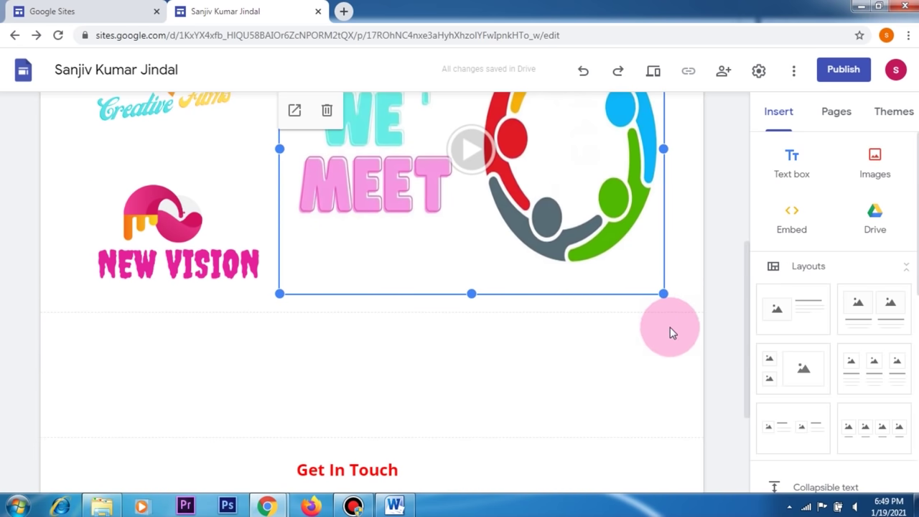
scroll(669, 332, "up", 1)
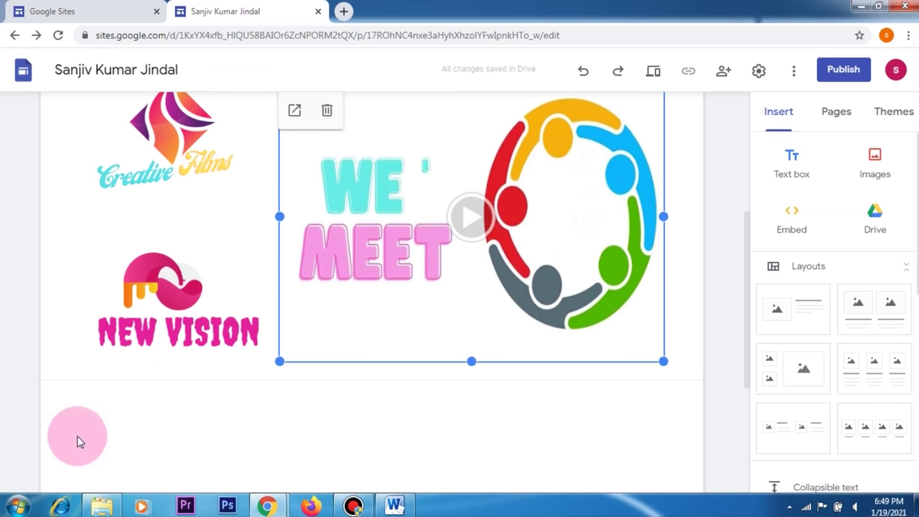
scroll(398, 380, "down", 2)
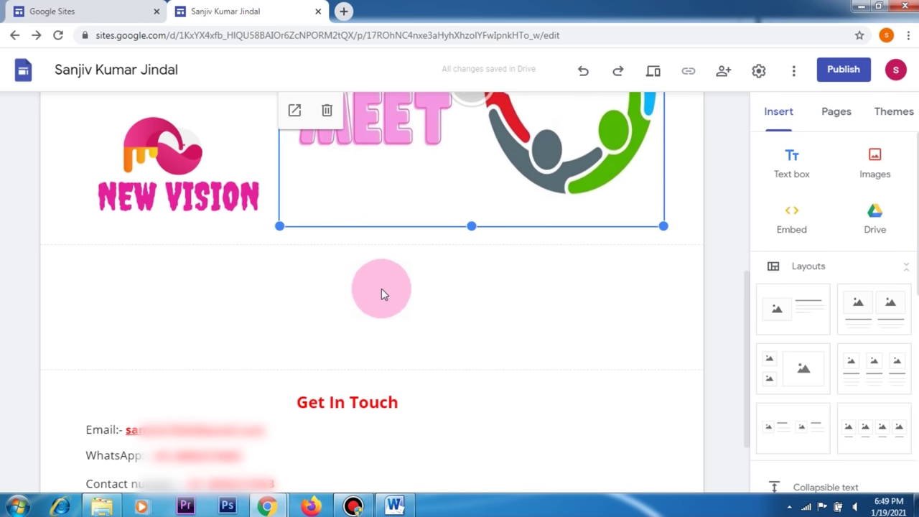
scroll(569, 212, "up", 3)
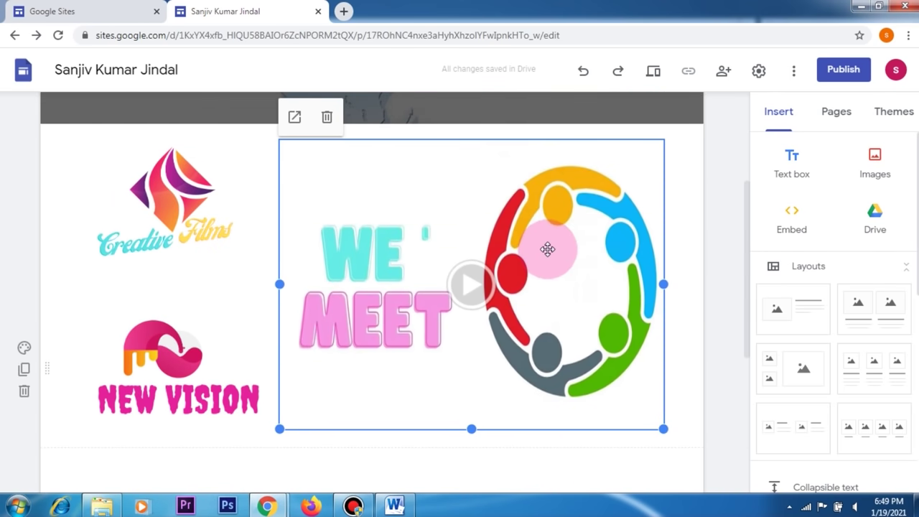
scroll(668, 244, "up", 2)
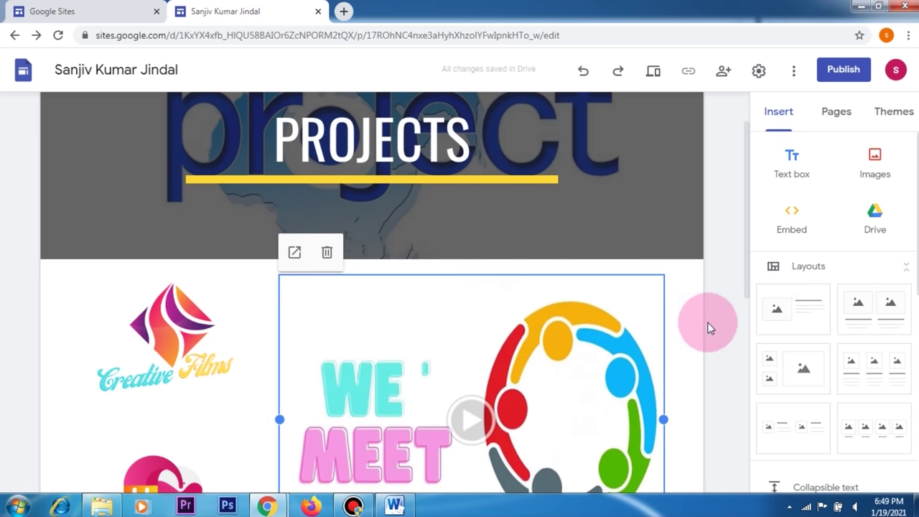
scroll(701, 358, "up", 1)
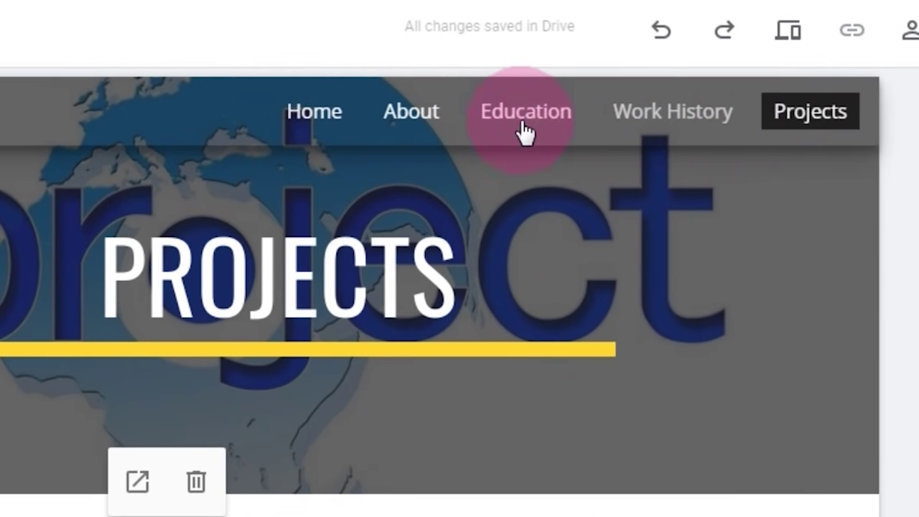
Publish the résumé site to the web, starting from its Home page.
left_click(314, 112)
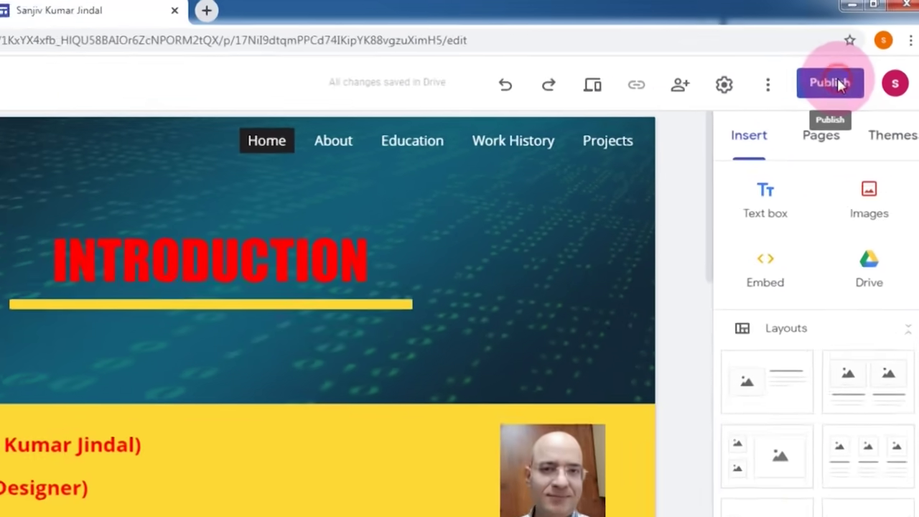
left_click(806, 116)
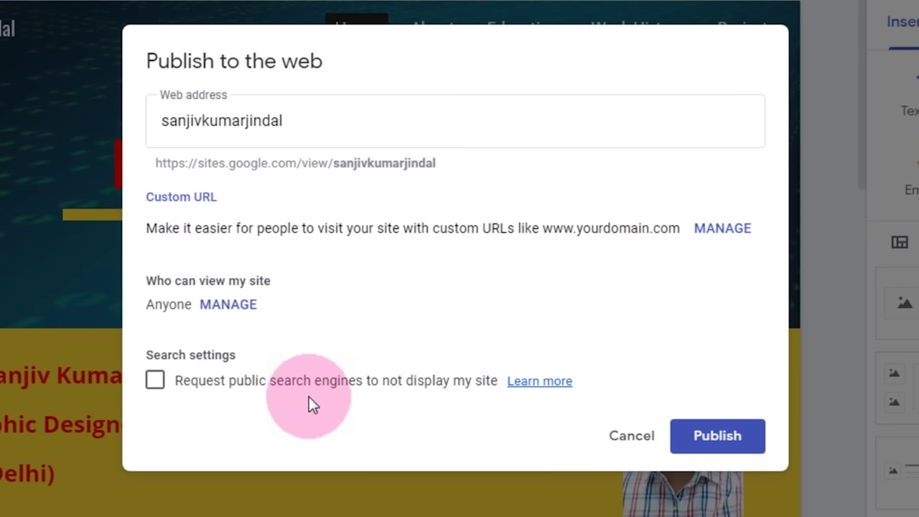
left_click(717, 436)
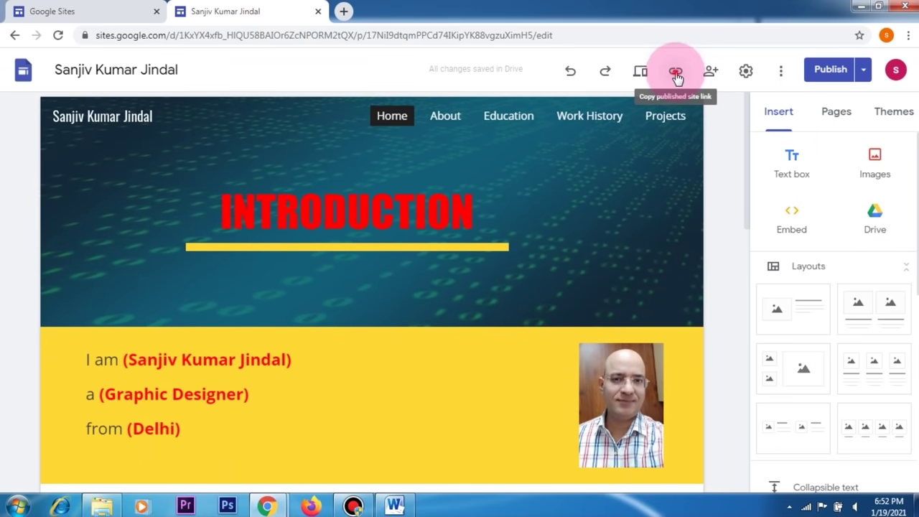
Copy the published site's public link and open a new blank browser tab.
left_click(724, 79)
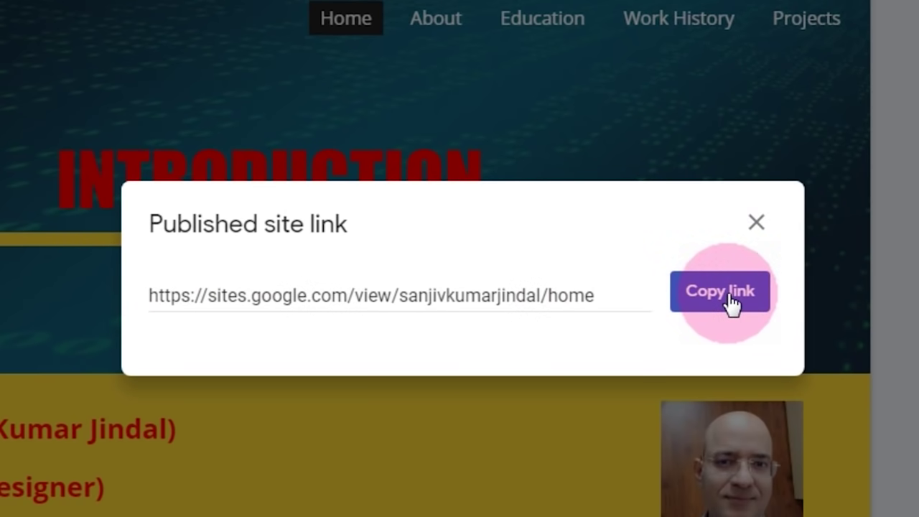
left_click_drag(633, 302, 177, 310)
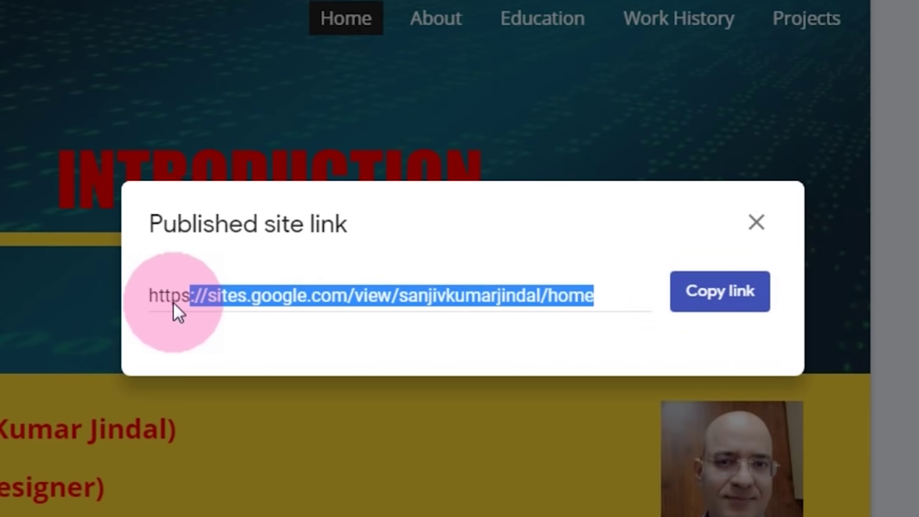
left_click(147, 308)
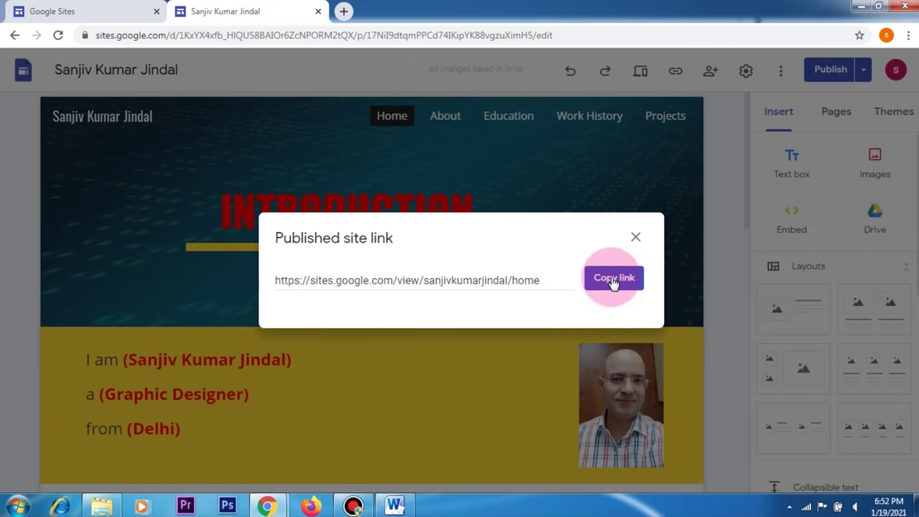
left_click(613, 280)
left_click(343, 11)
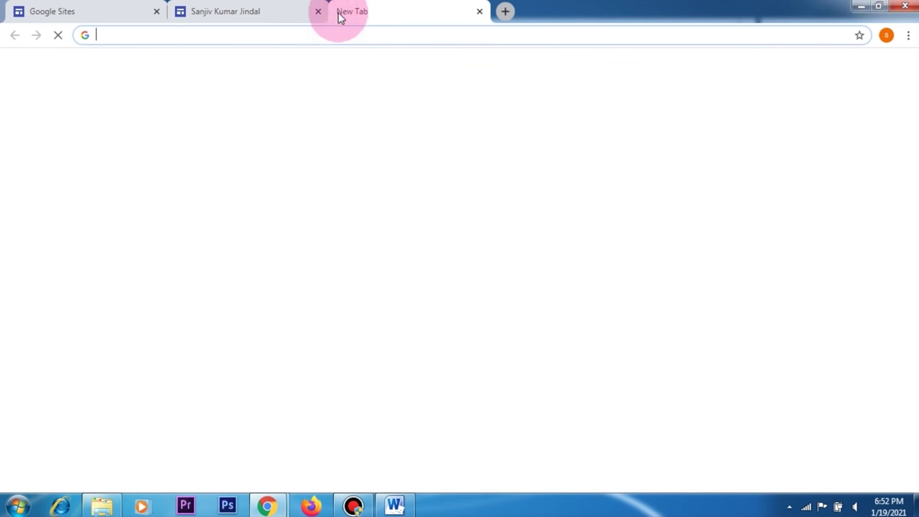
Paste the copied link into the new tab's address bar and load the live site.
right_click(179, 34)
left_click(217, 98)
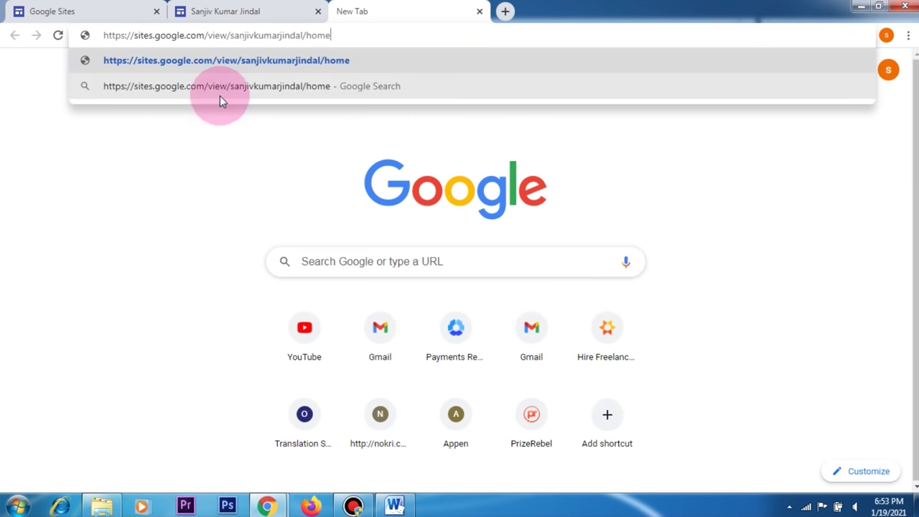
left_click(366, 60)
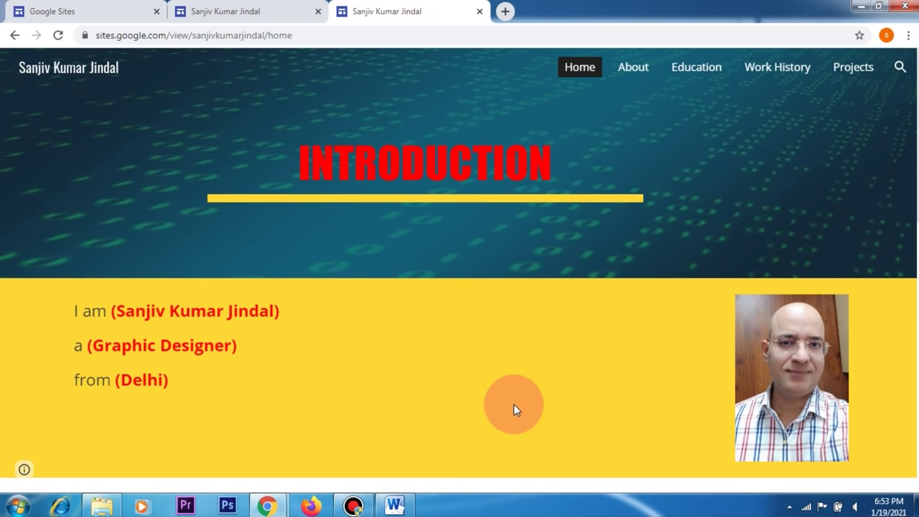
scroll(513, 403, "down", 3)
scroll(515, 406, "up", 3)
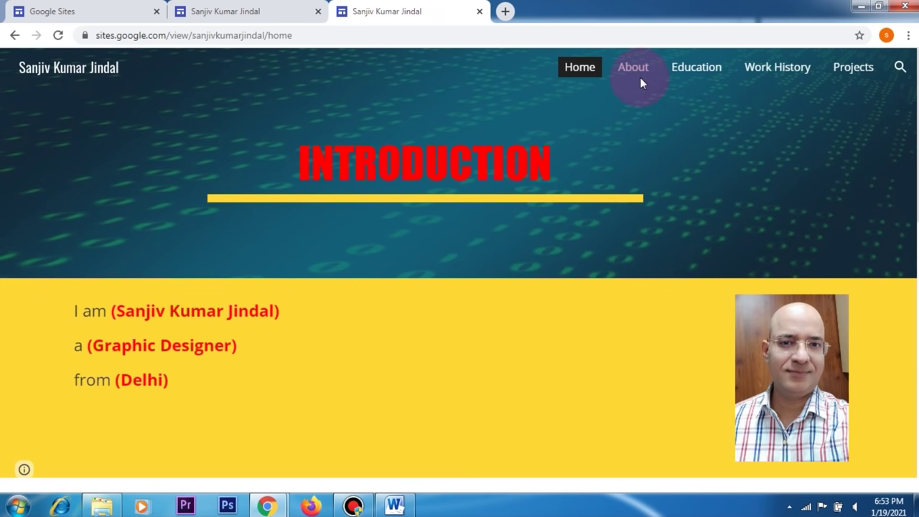
Browse the live site's About, Education and Projects pages, then return Home.
left_click(717, 70)
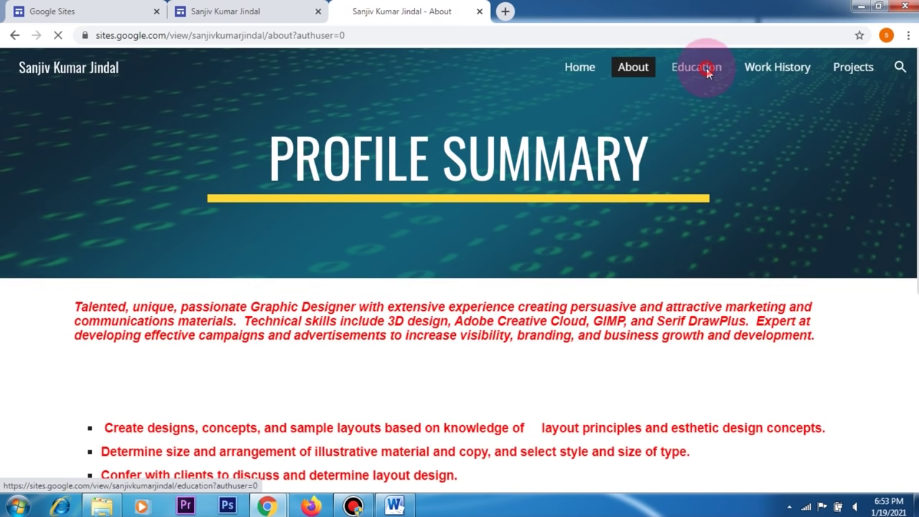
left_click(716, 69)
left_click(851, 72)
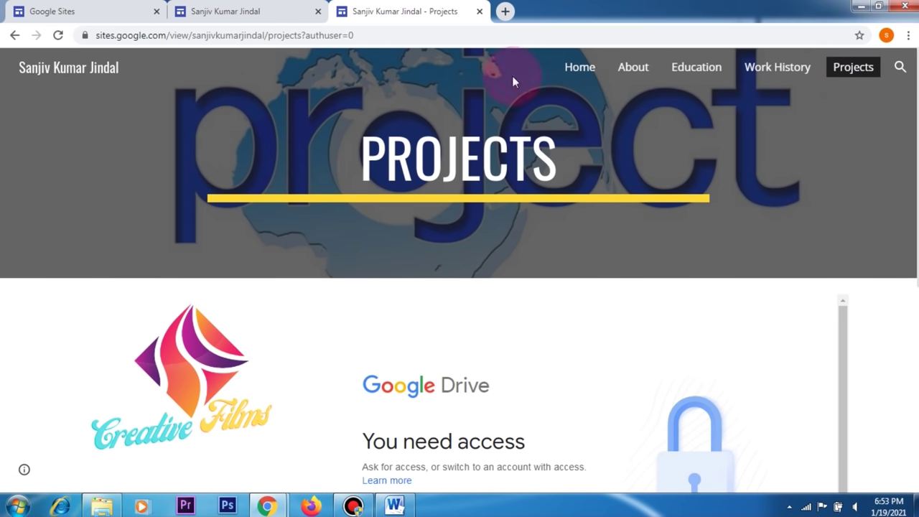
left_click(578, 72)
left_click(578, 75)
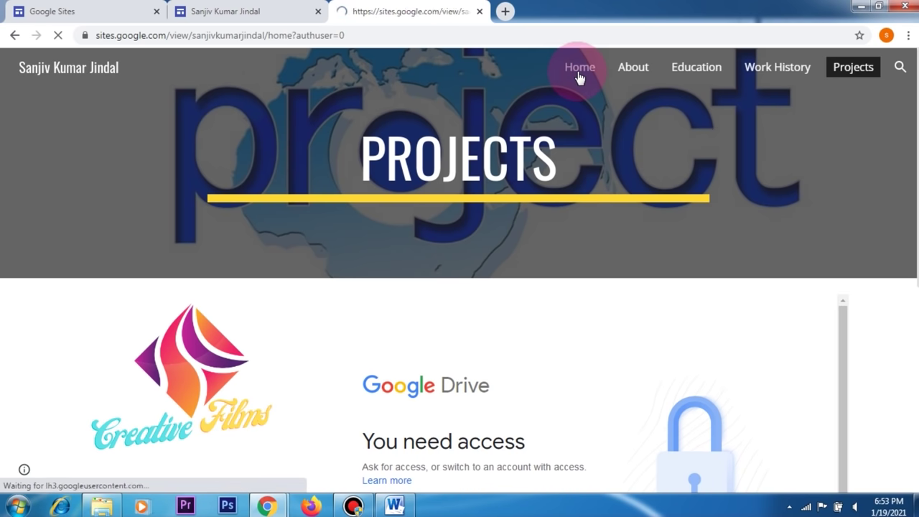